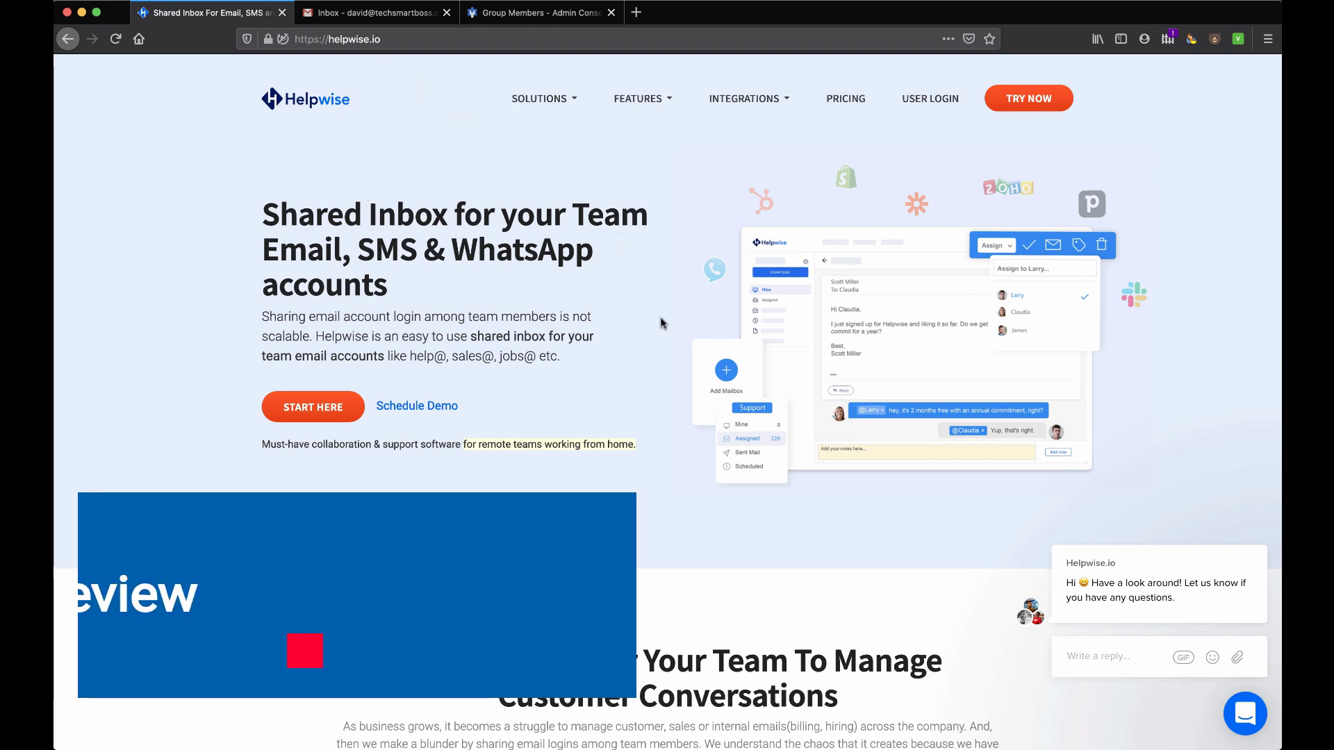
Browse the Helpwise homepage and open the pricing page
scroll(670, 378, "down", 3)
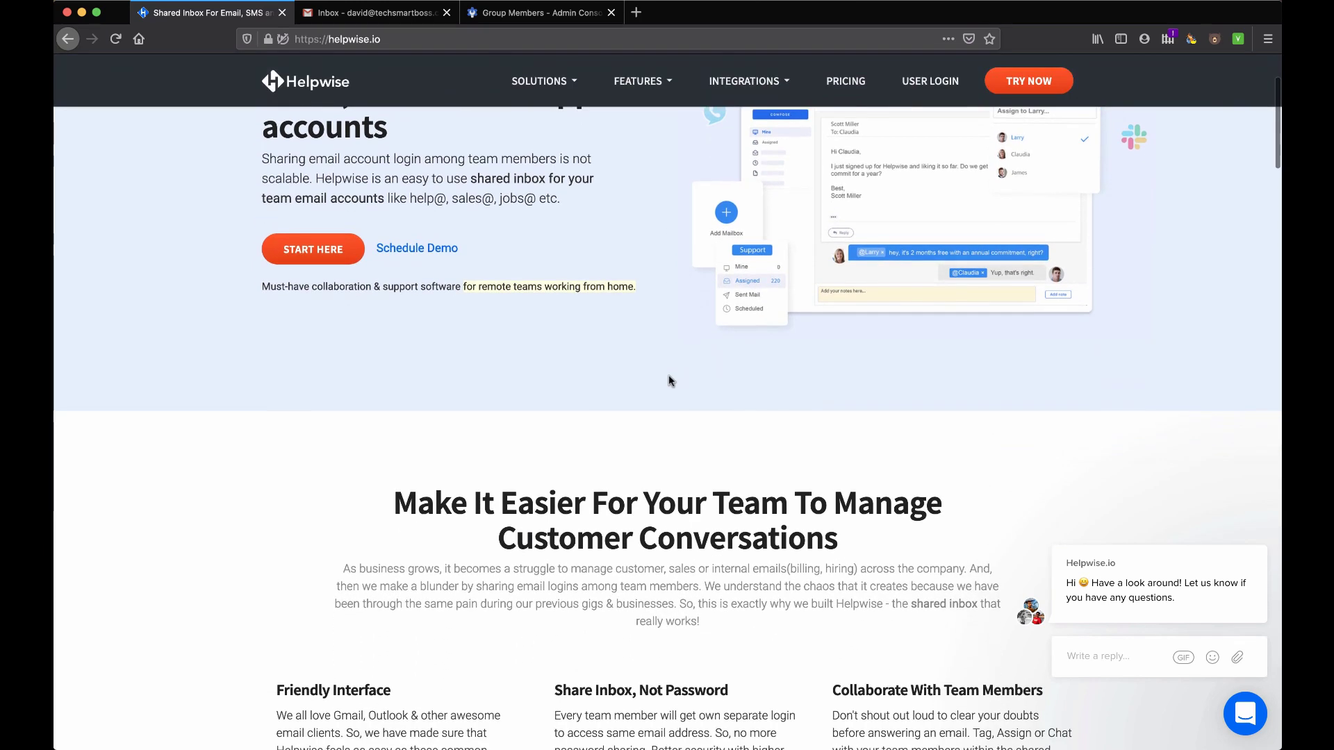
scroll(670, 381, "down", 2)
scroll(670, 381, "up", 3)
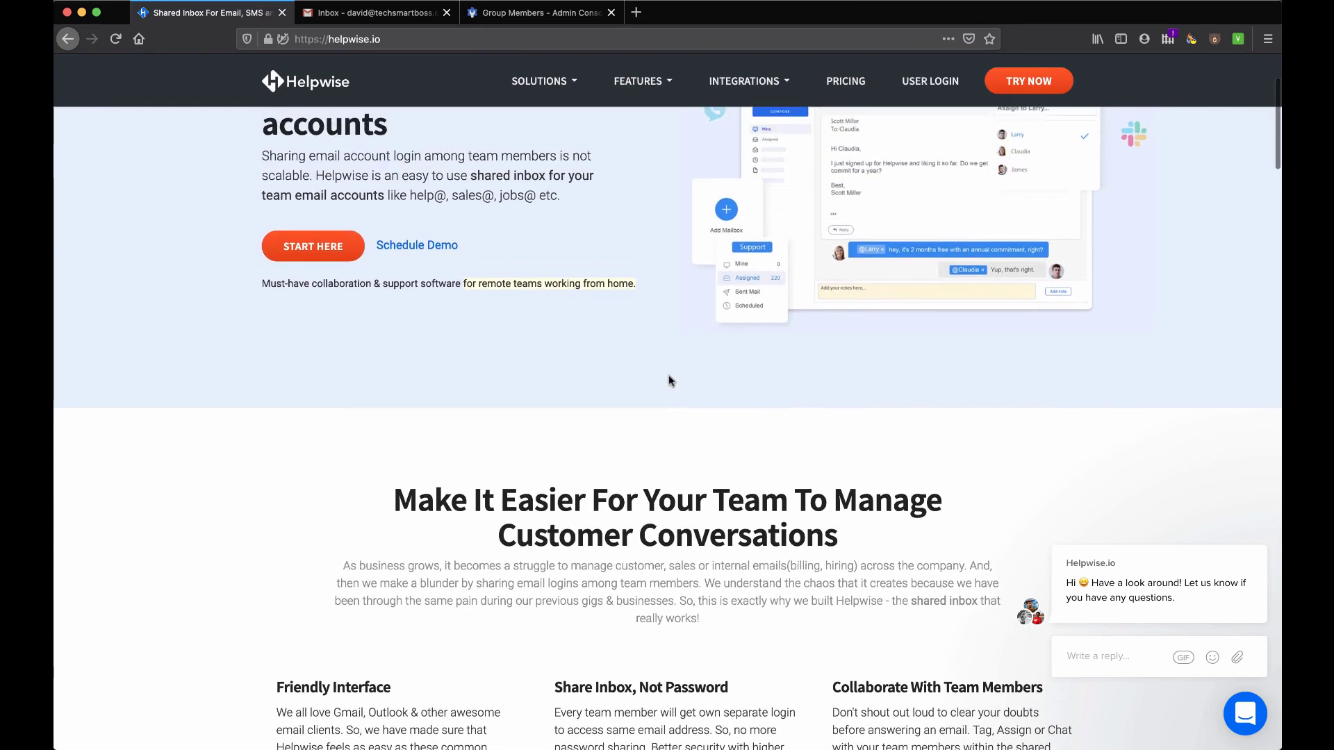
scroll(670, 381, "up", 2)
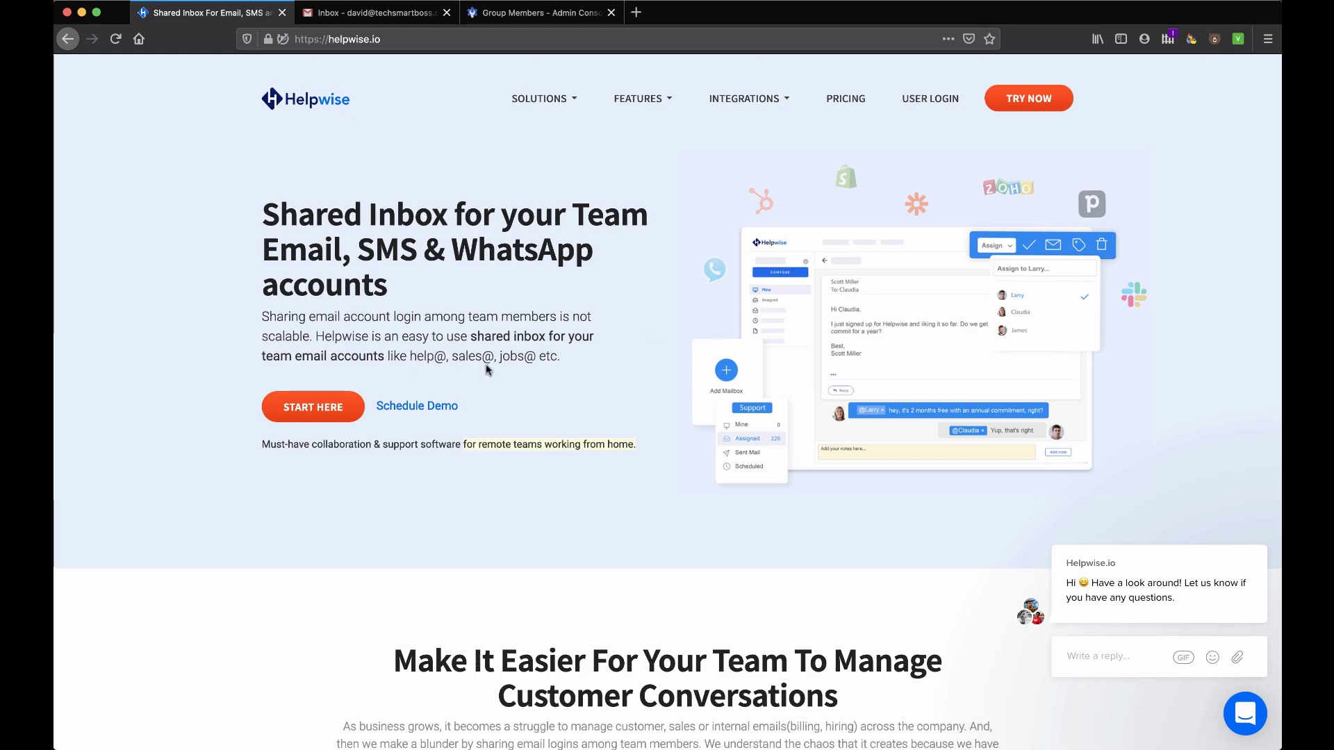
scroll(576, 416, "down", 10)
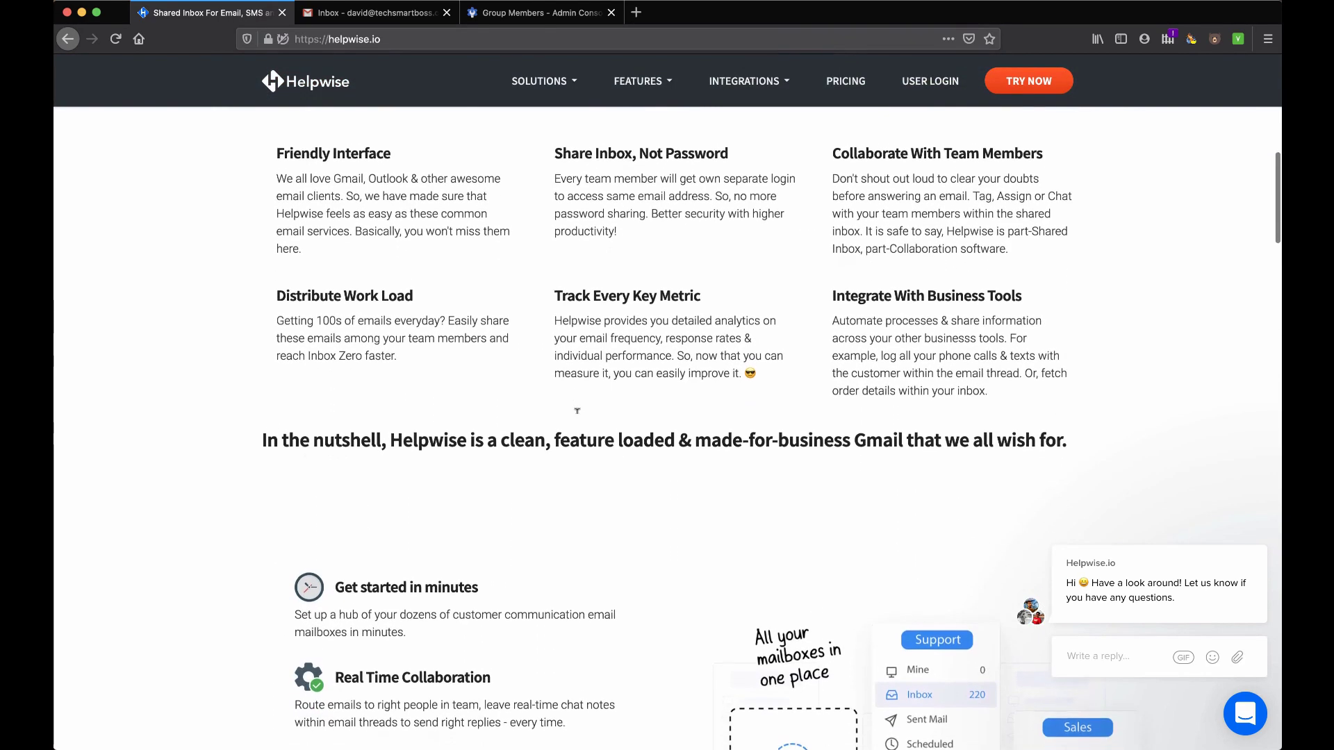
scroll(576, 411, "down", 7)
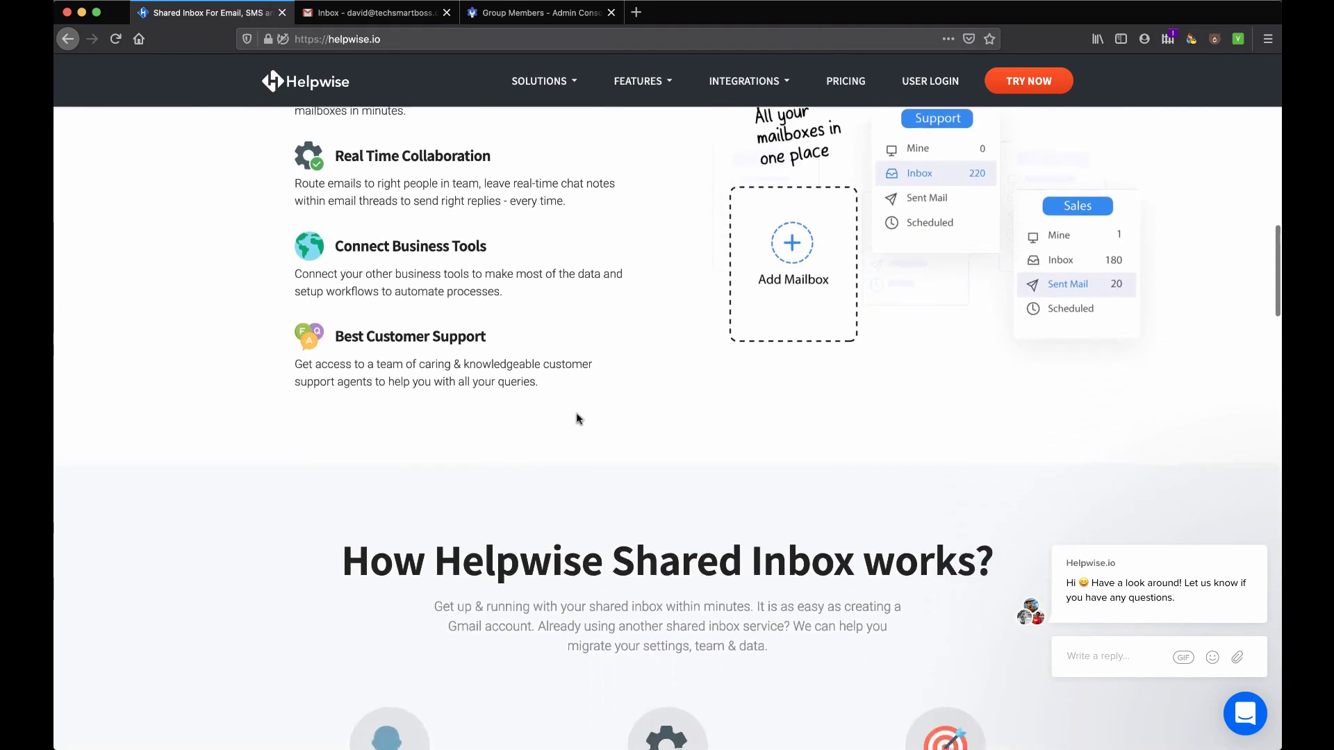
scroll(576, 418, "down", 6)
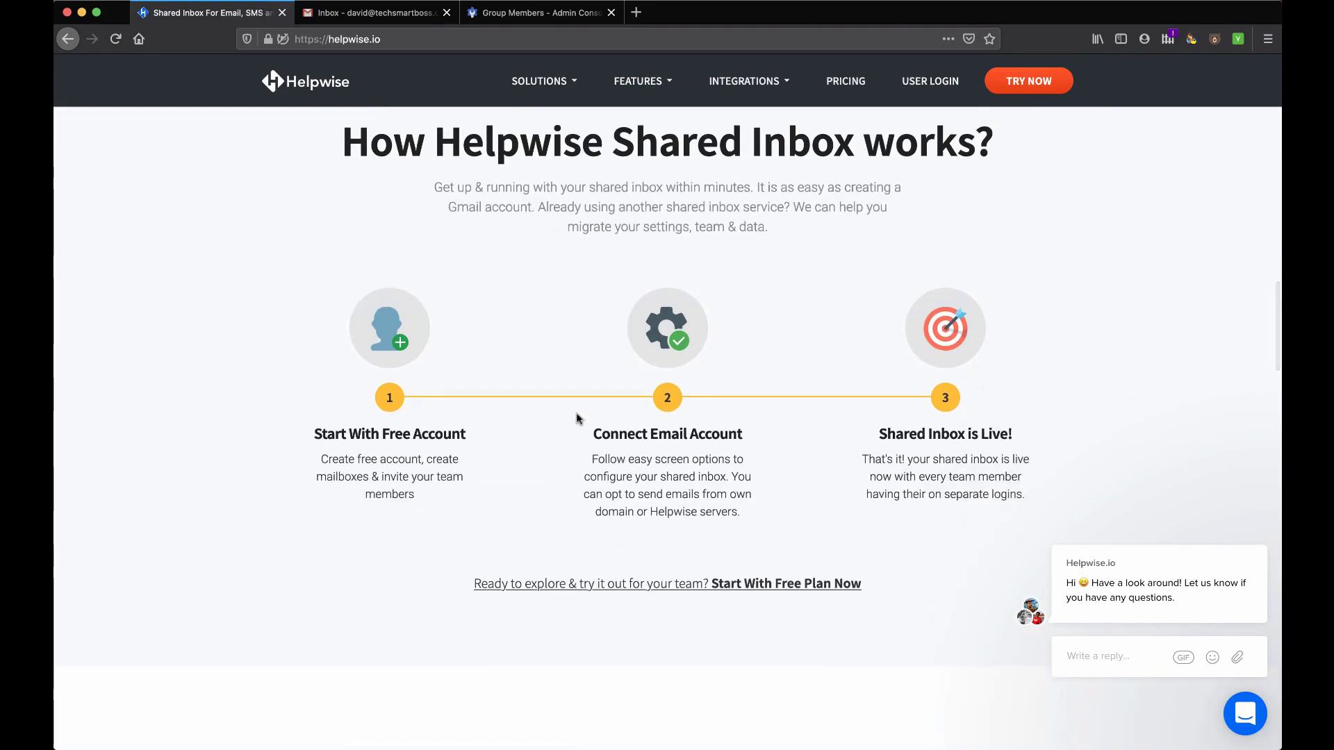
scroll(579, 417, "up", 15)
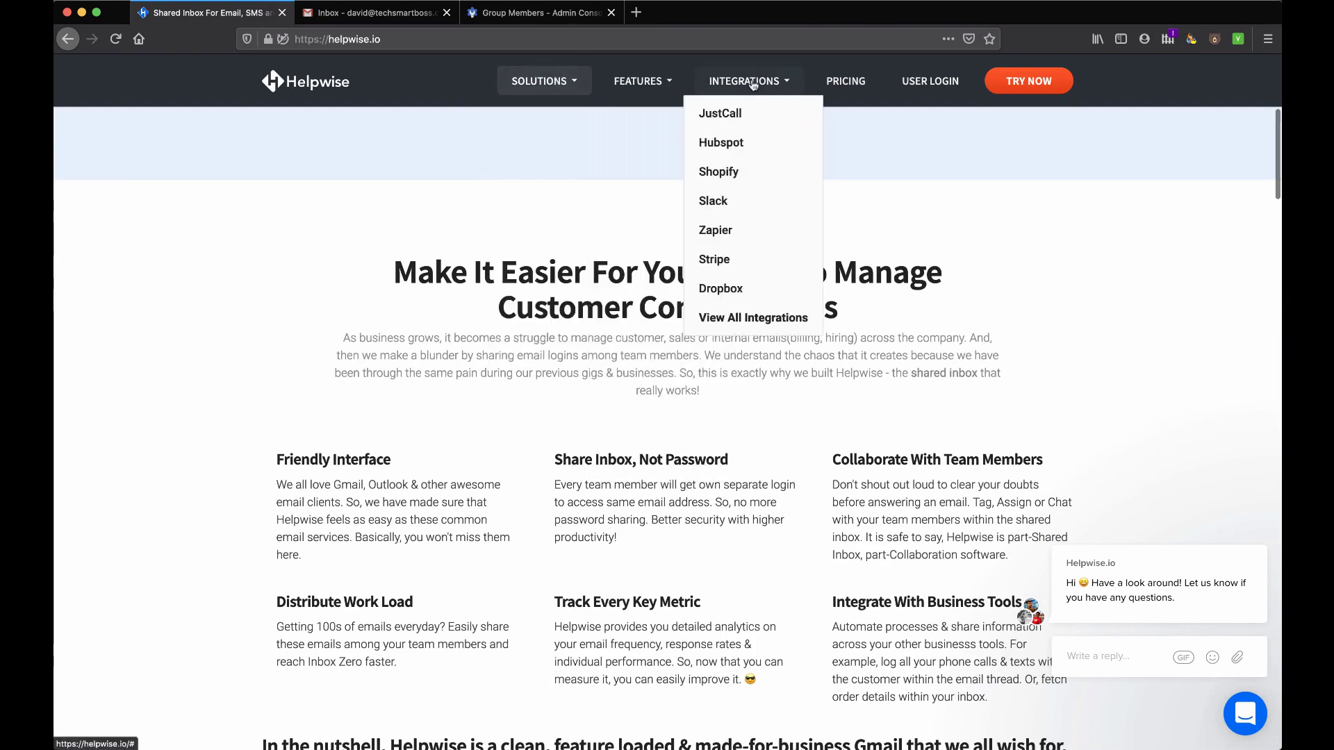
left_click(855, 85)
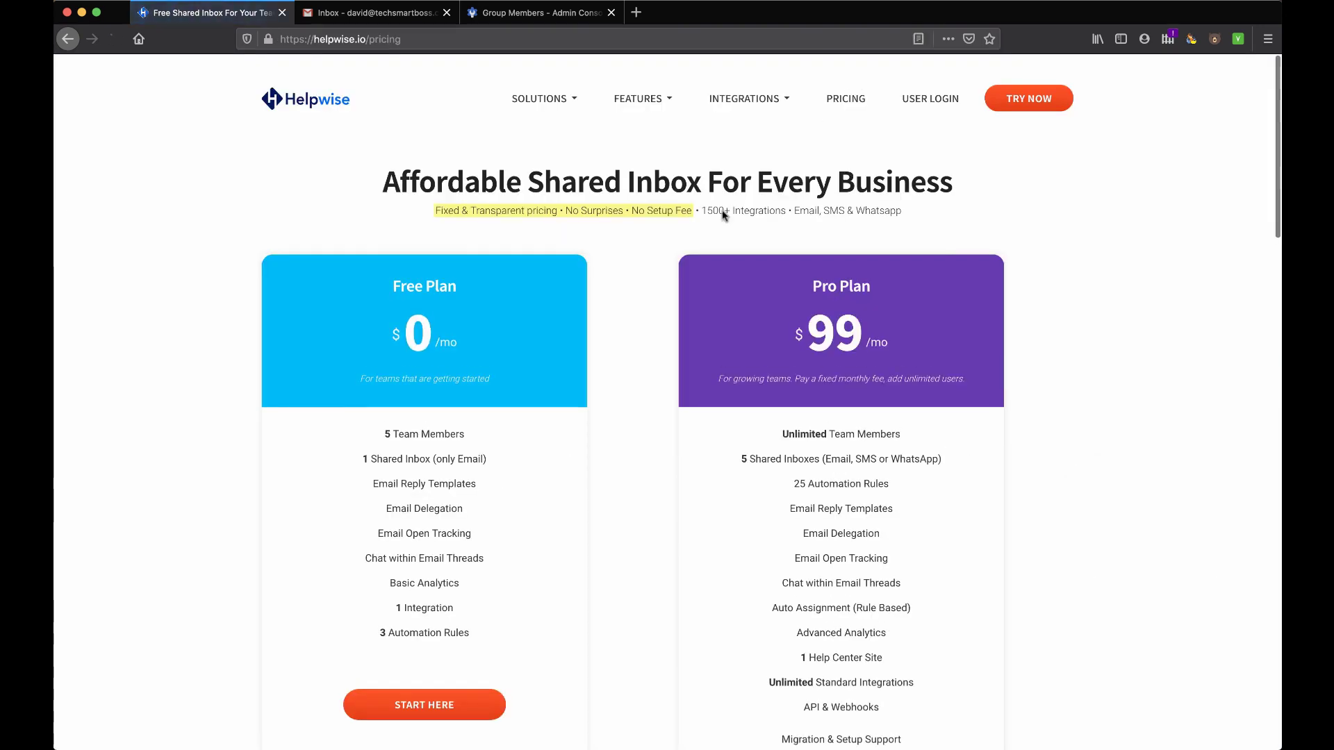
Highlight the $0 Free plan's single shared inbox feature
scroll(591, 398, "down", 1)
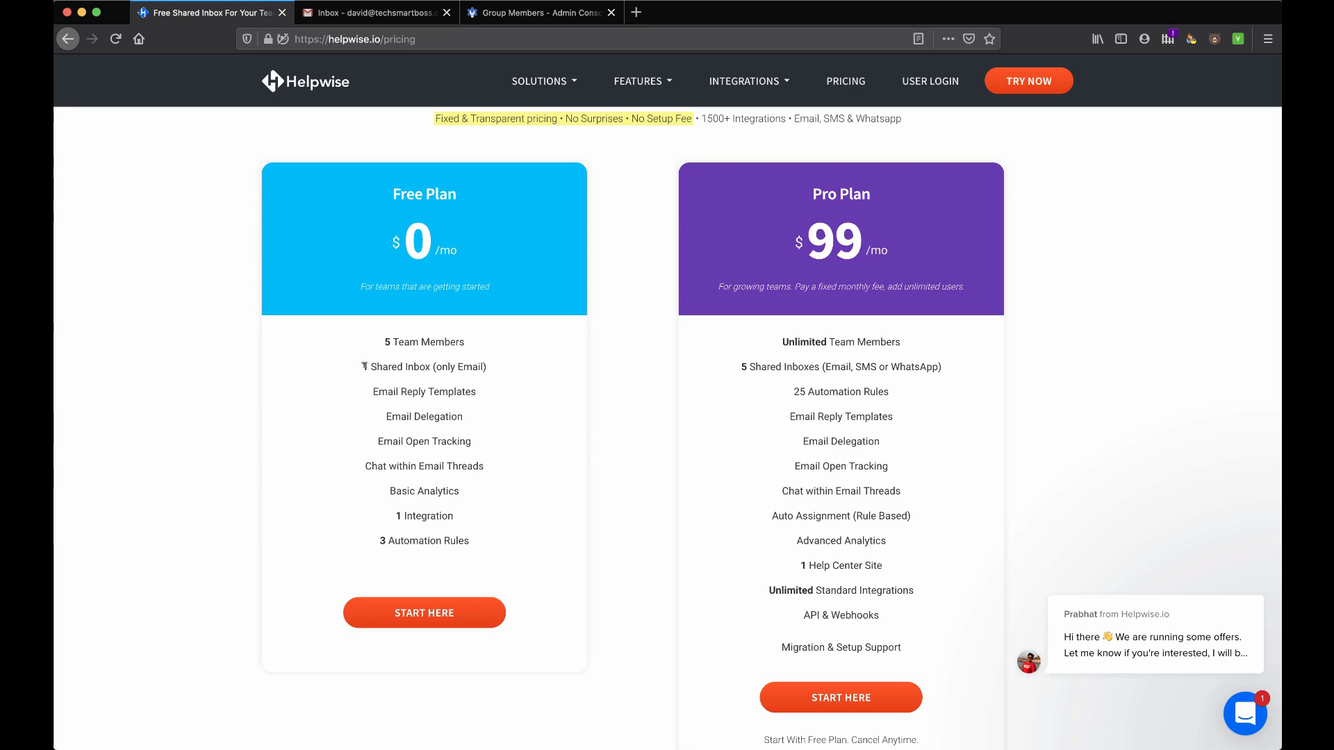
left_click_drag(364, 366, 488, 366)
left_click(474, 366)
left_click_drag(740, 367, 776, 367)
scroll(673, 266, "up", 3)
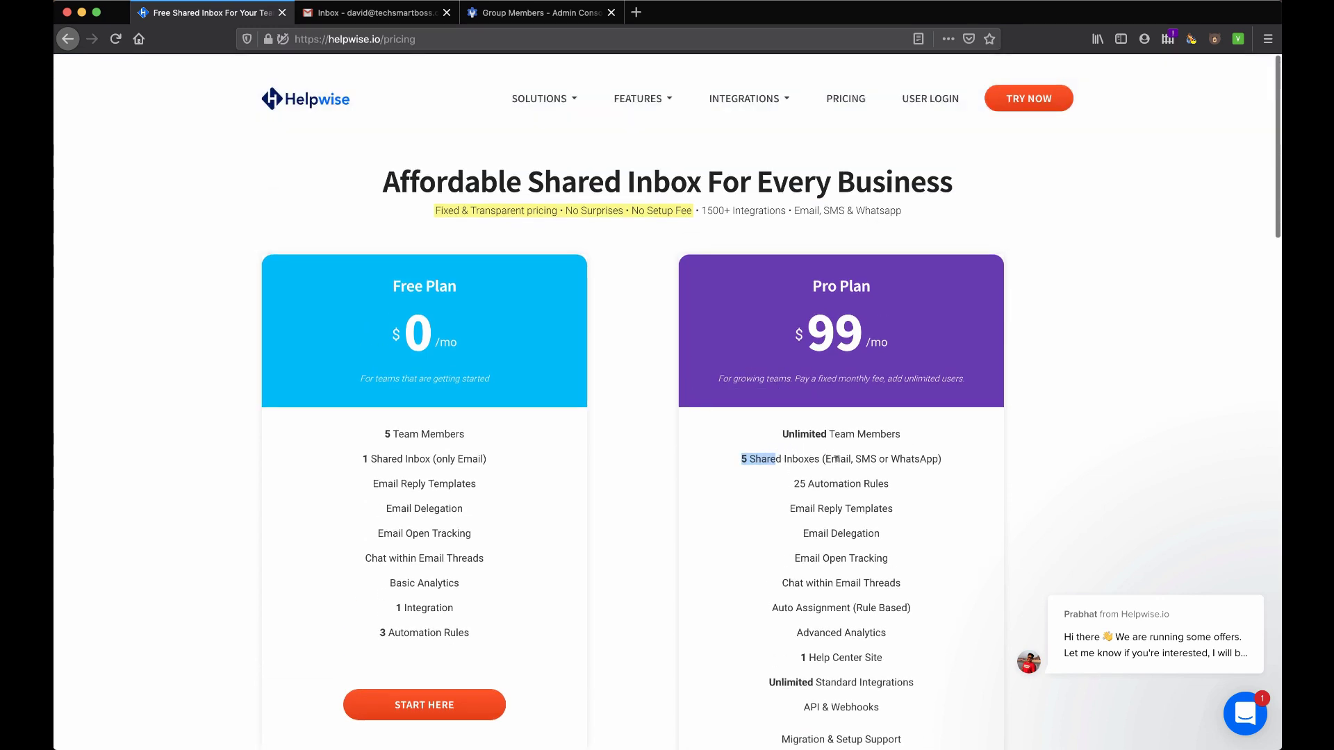
Highlight the Pro plan's 5 shared inboxes (Email, SMS, WhatsApp) and Help Center Site
double_click(838, 458)
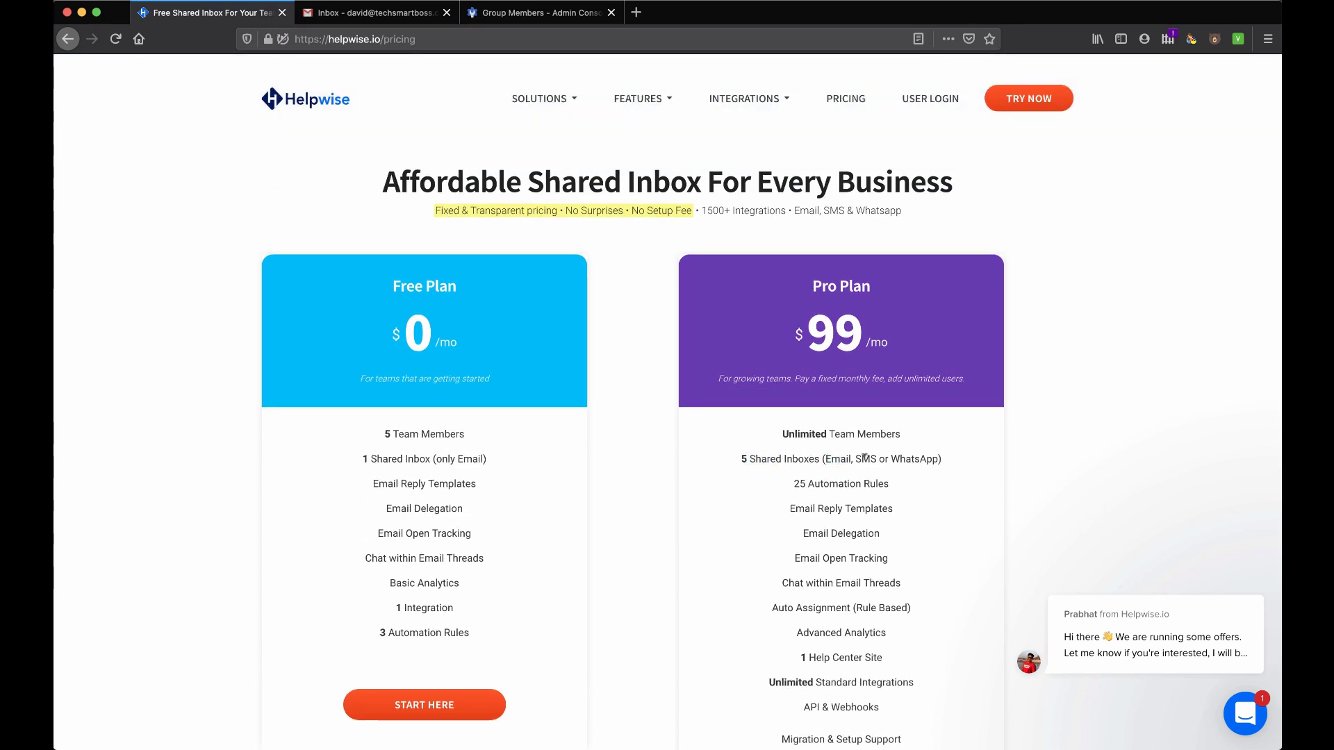
double_click(865, 458)
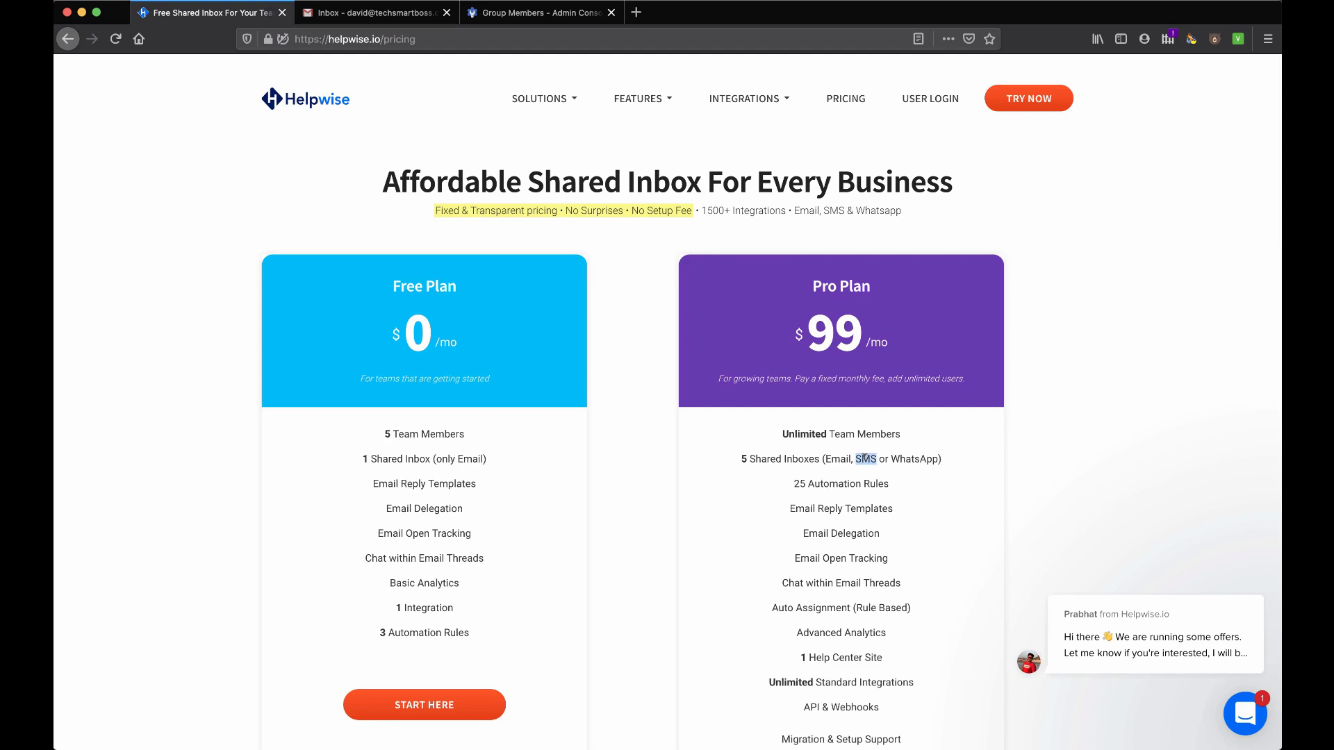
triple_click(912, 458)
left_click(881, 455)
left_click_drag(828, 458, 933, 460)
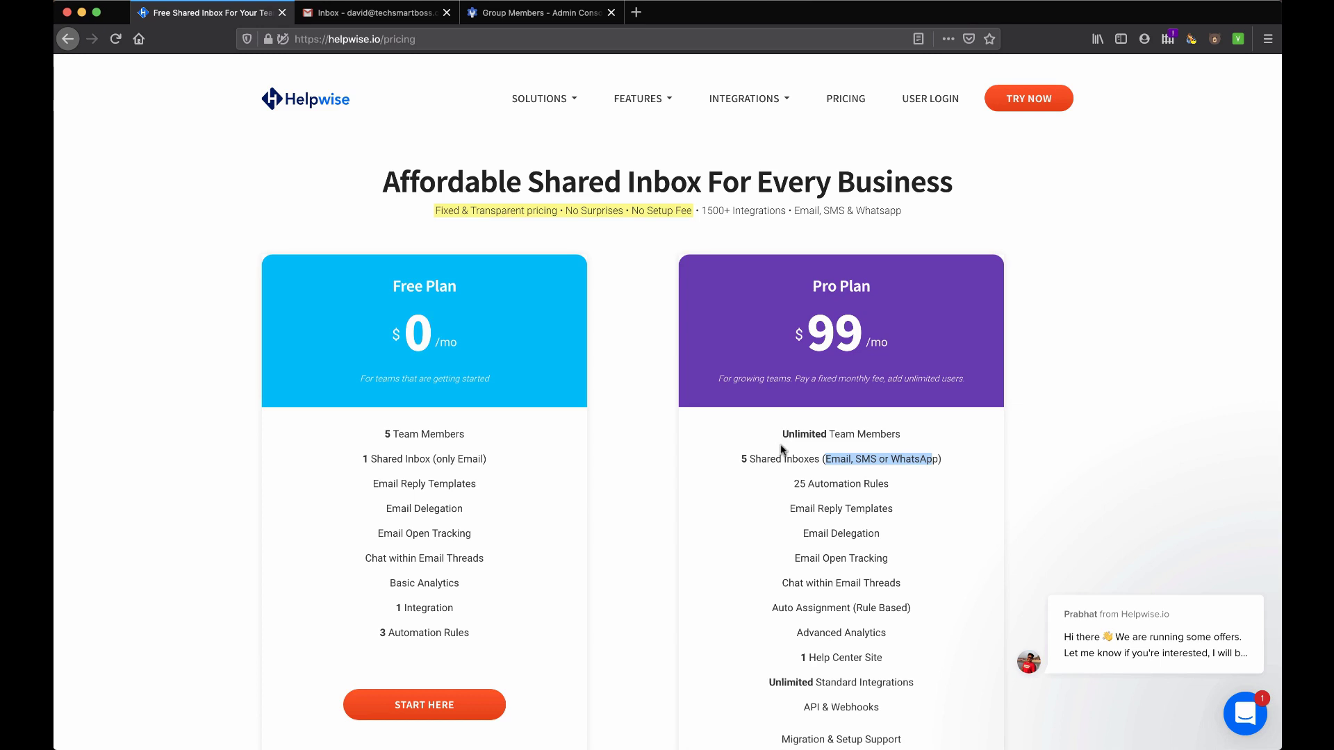
scroll(786, 459, "down", 2)
left_click_drag(799, 396, 894, 399)
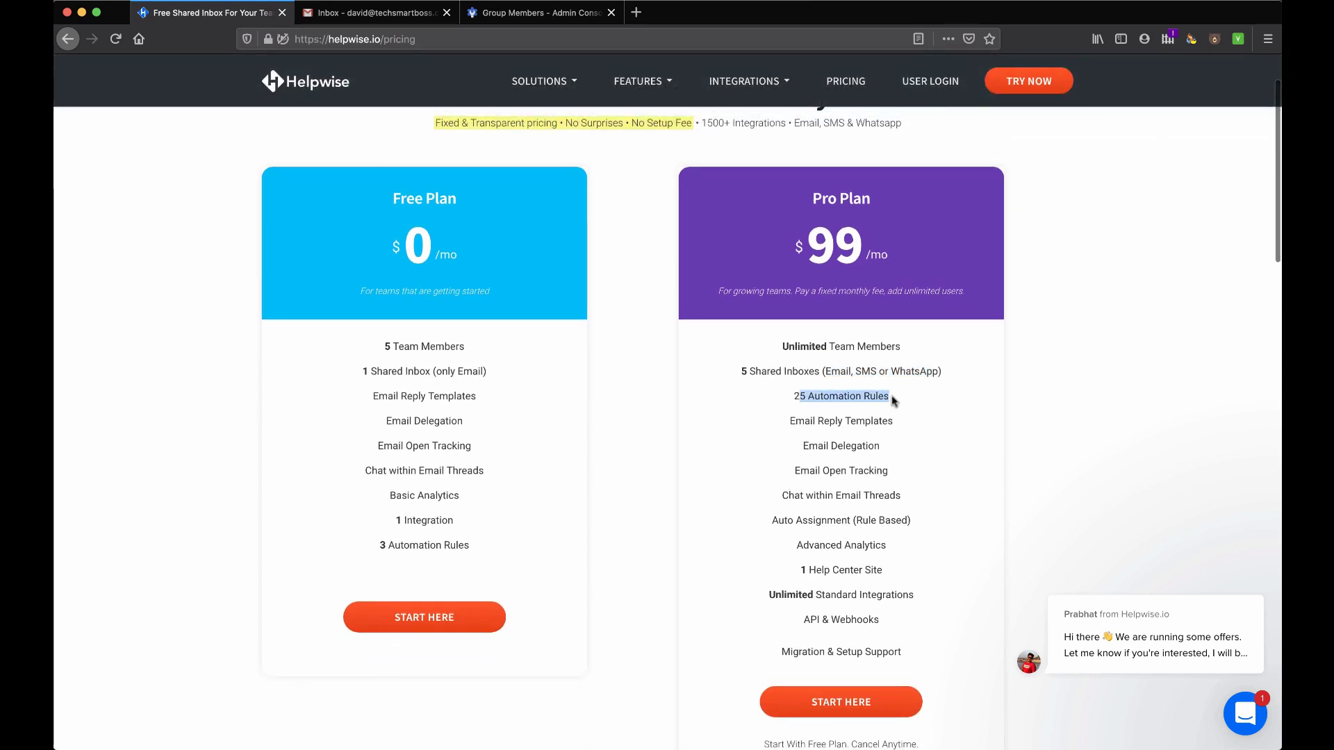
scroll(862, 469, "down", 1)
left_click_drag(808, 522, 907, 523)
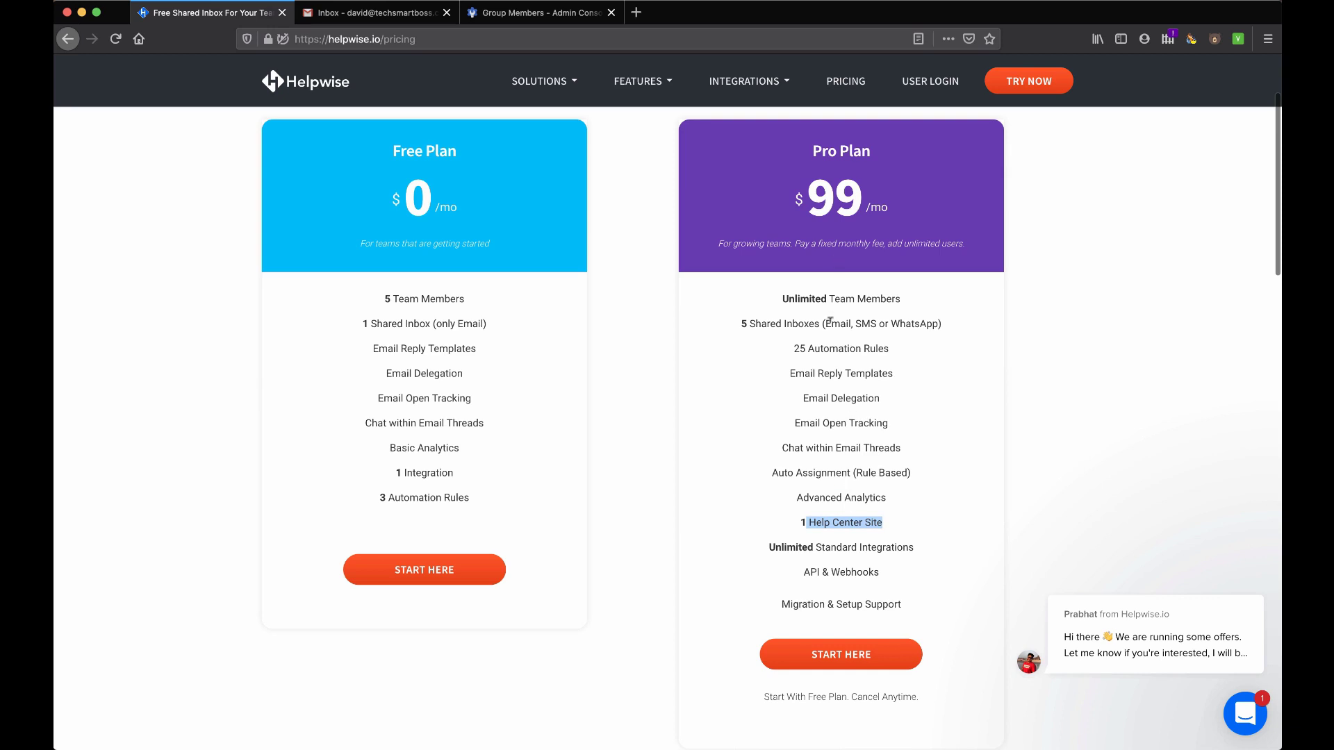
scroll(831, 320, "up", 3)
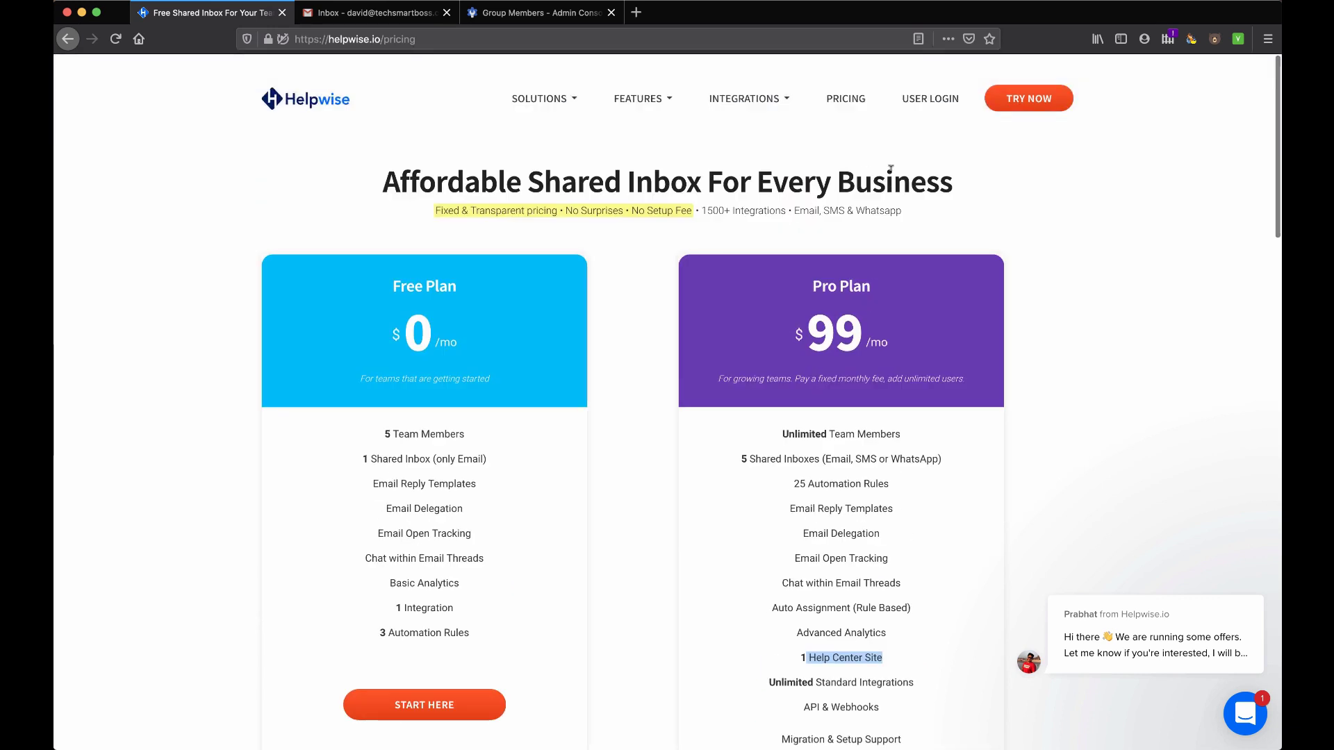
Open the free trial sign-up form and enter the first name, last name and email address
left_click(1027, 103)
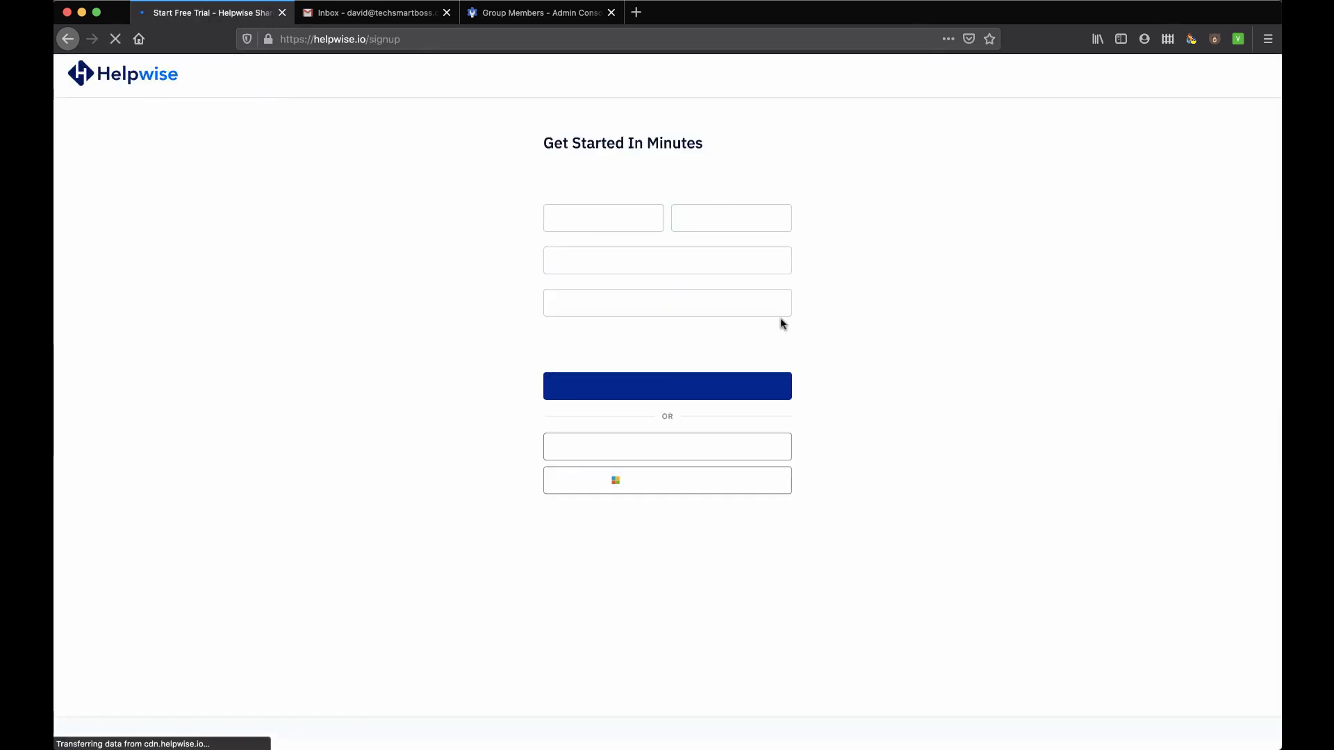
left_click(623, 218)
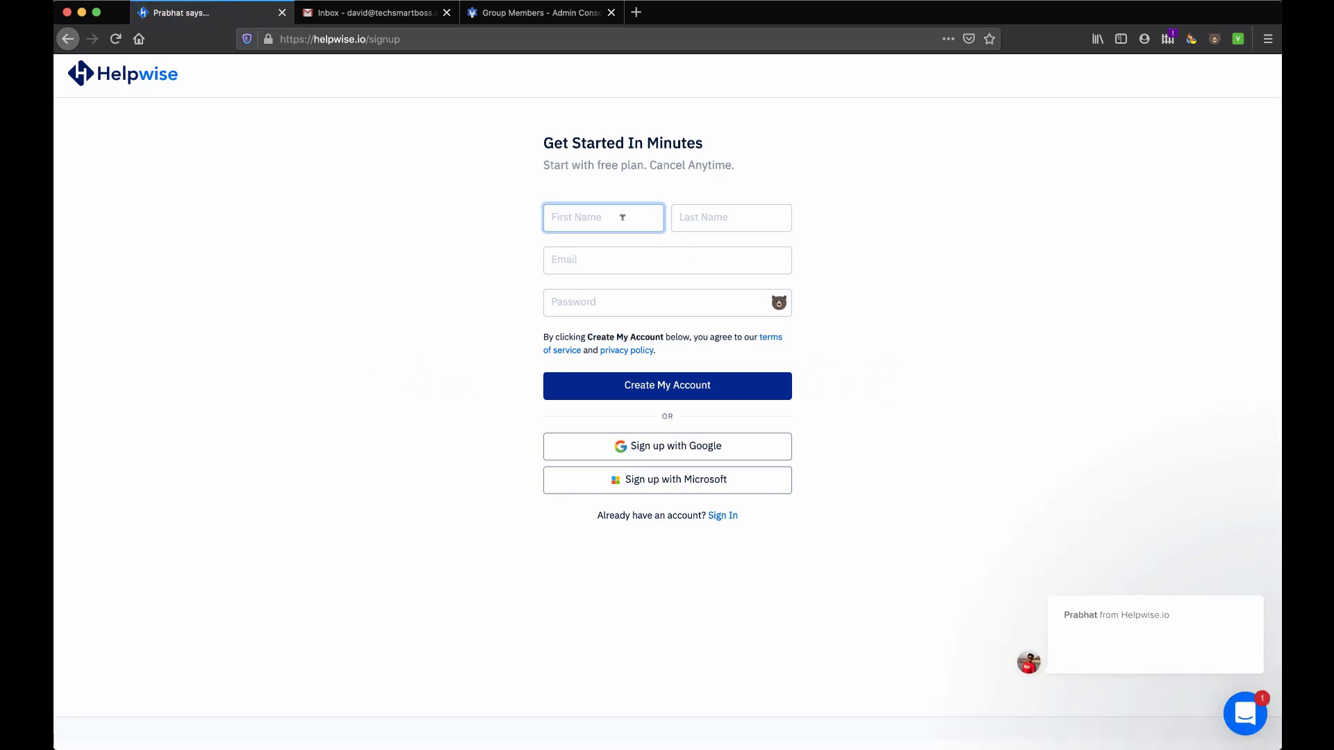
key("Tab")
key("Tab")
Enter the account password and create the account
key("Tab")
type("•••")
key("BackSpace")
key("BackSpace")
key("BackSpace")
key("BackSpace")
type("•••••")
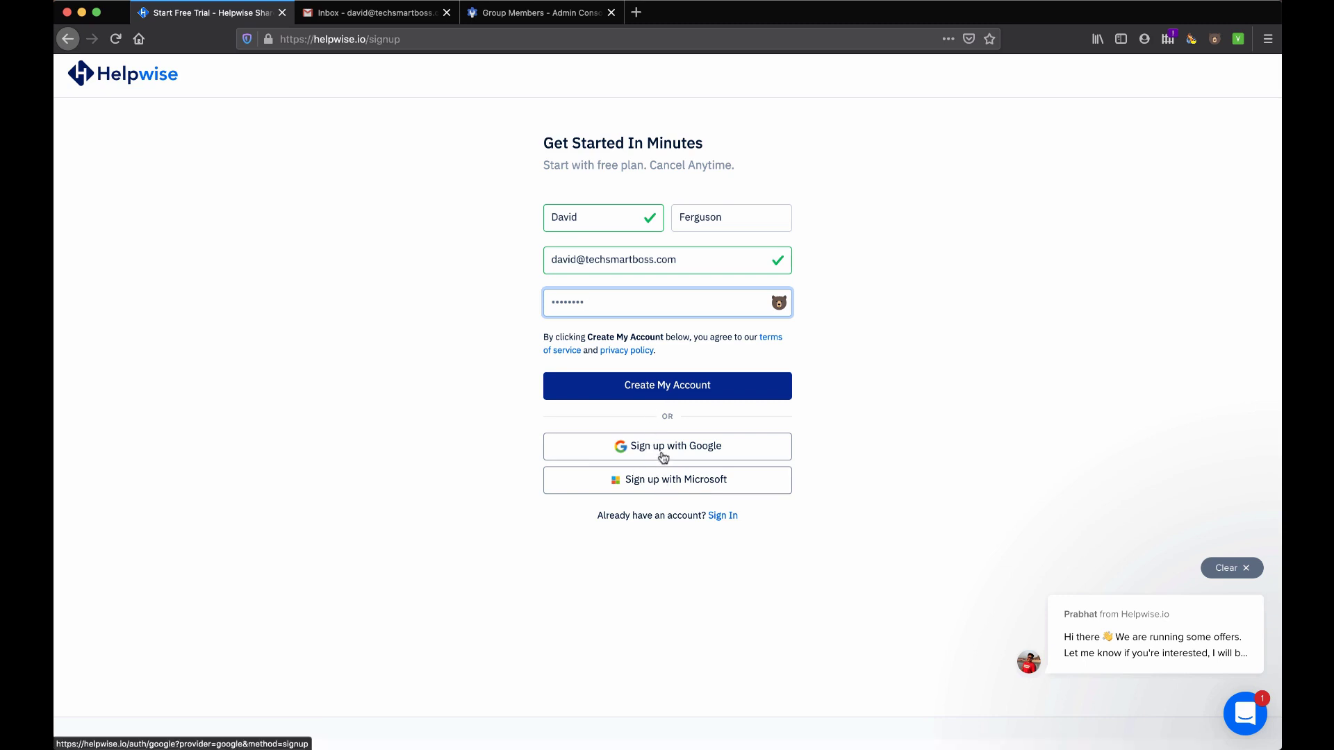
left_click(663, 388)
Copy the six-digit confirmation code from the Helpwise email in Gmail
left_click(514, 292)
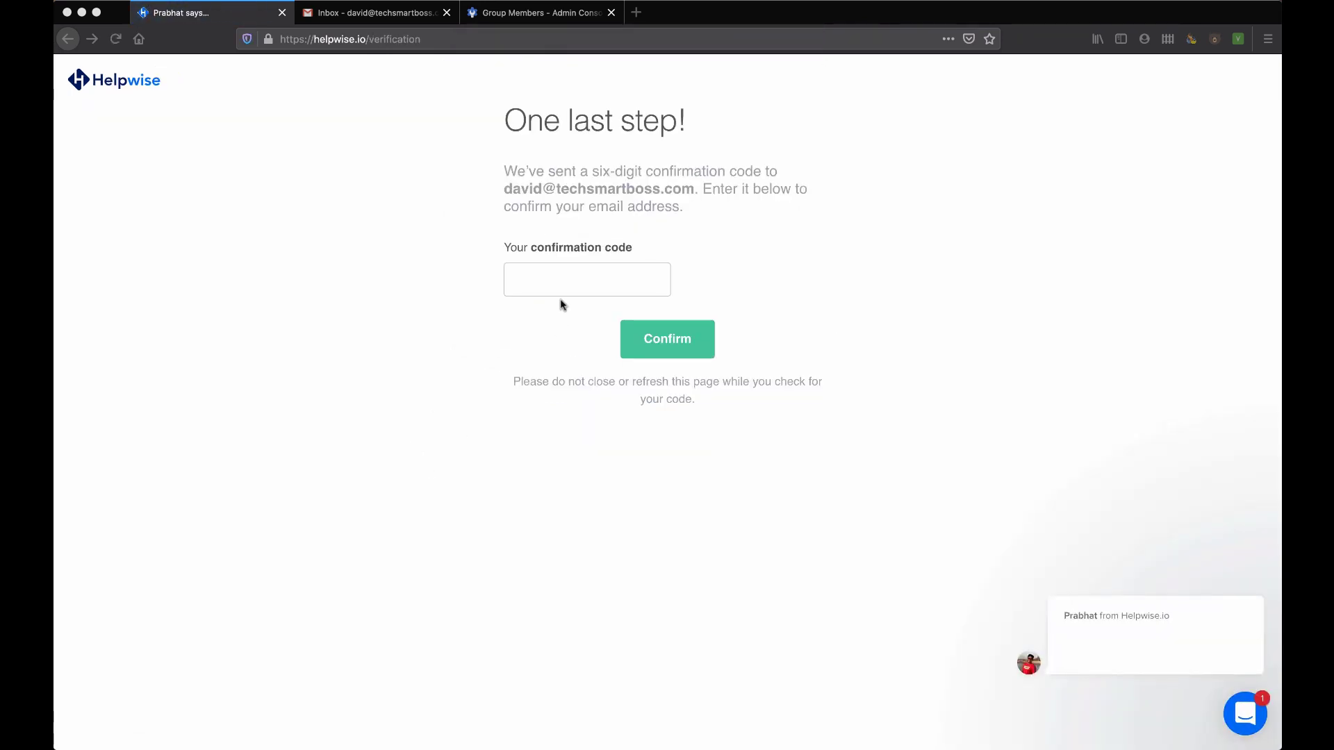
left_click(389, 22)
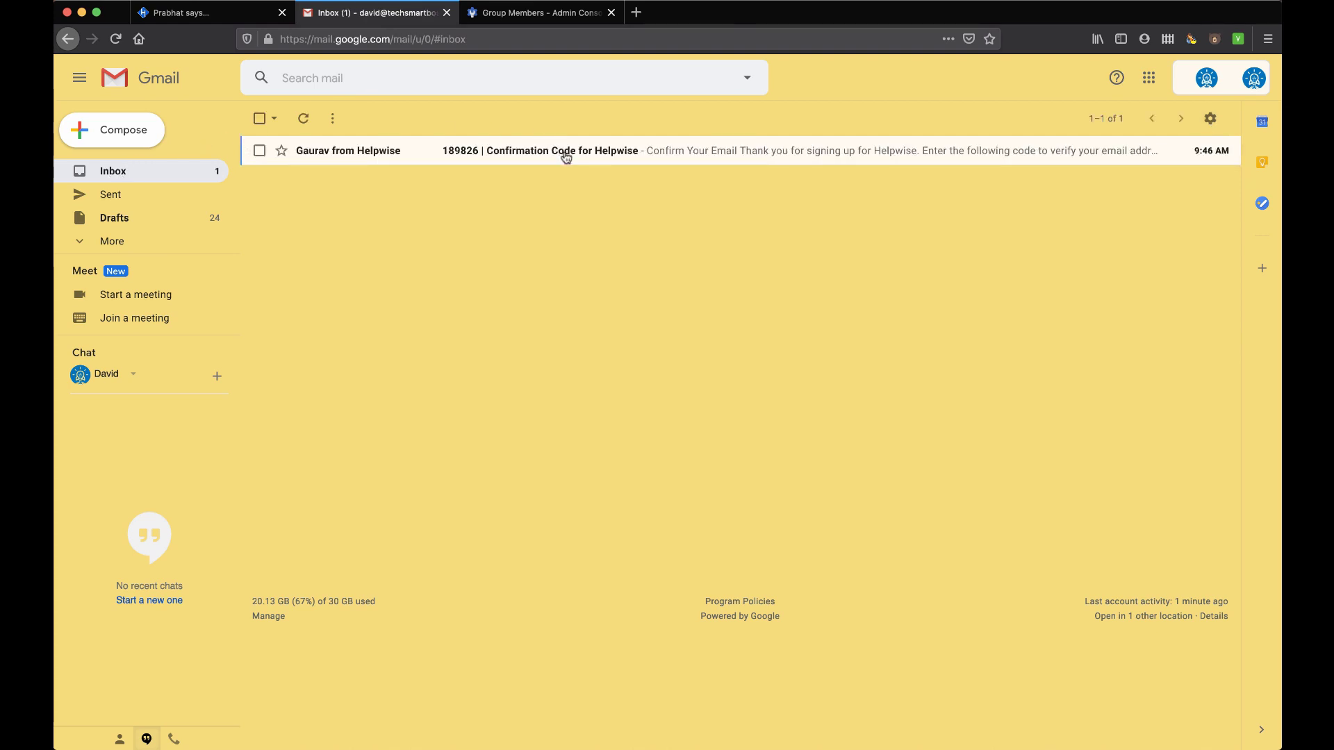
left_click(566, 153)
double_click(756, 511)
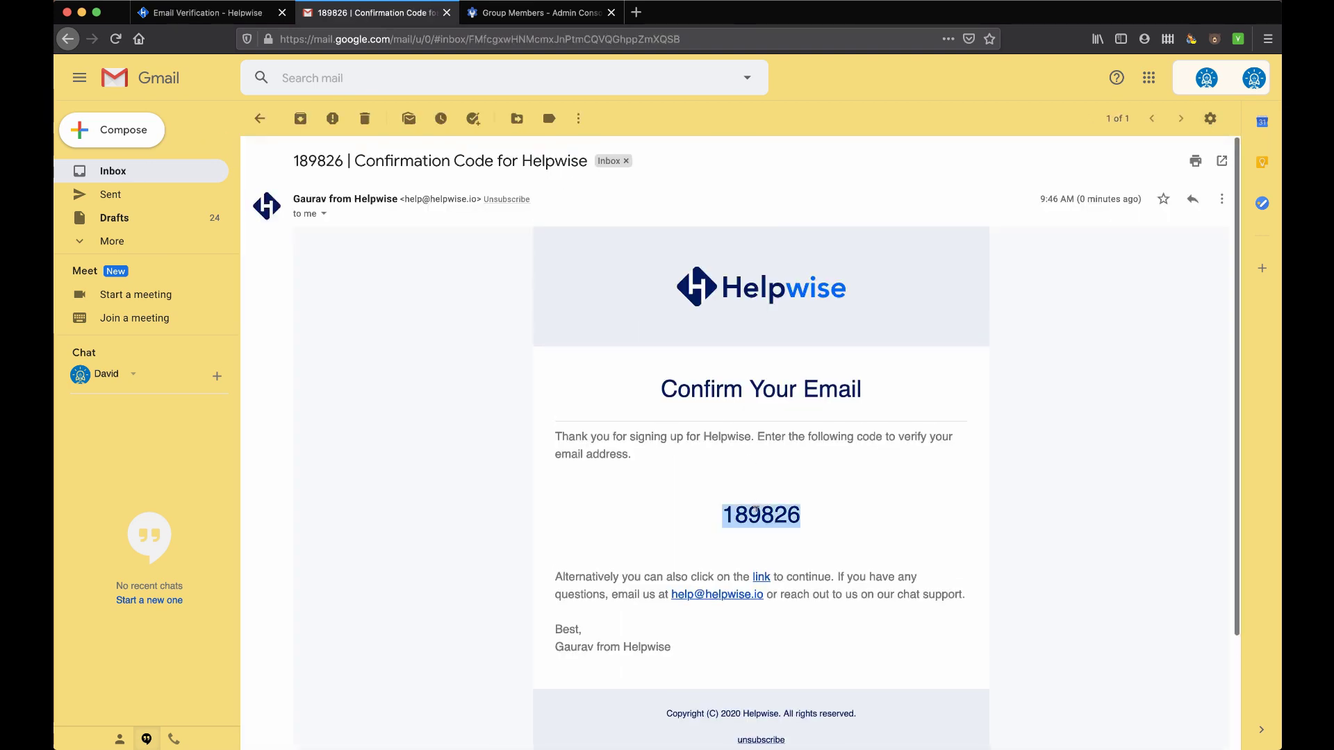
key("super+c")
Paste the confirmation code on the Helpwise verification page and confirm it
left_click(284, 3)
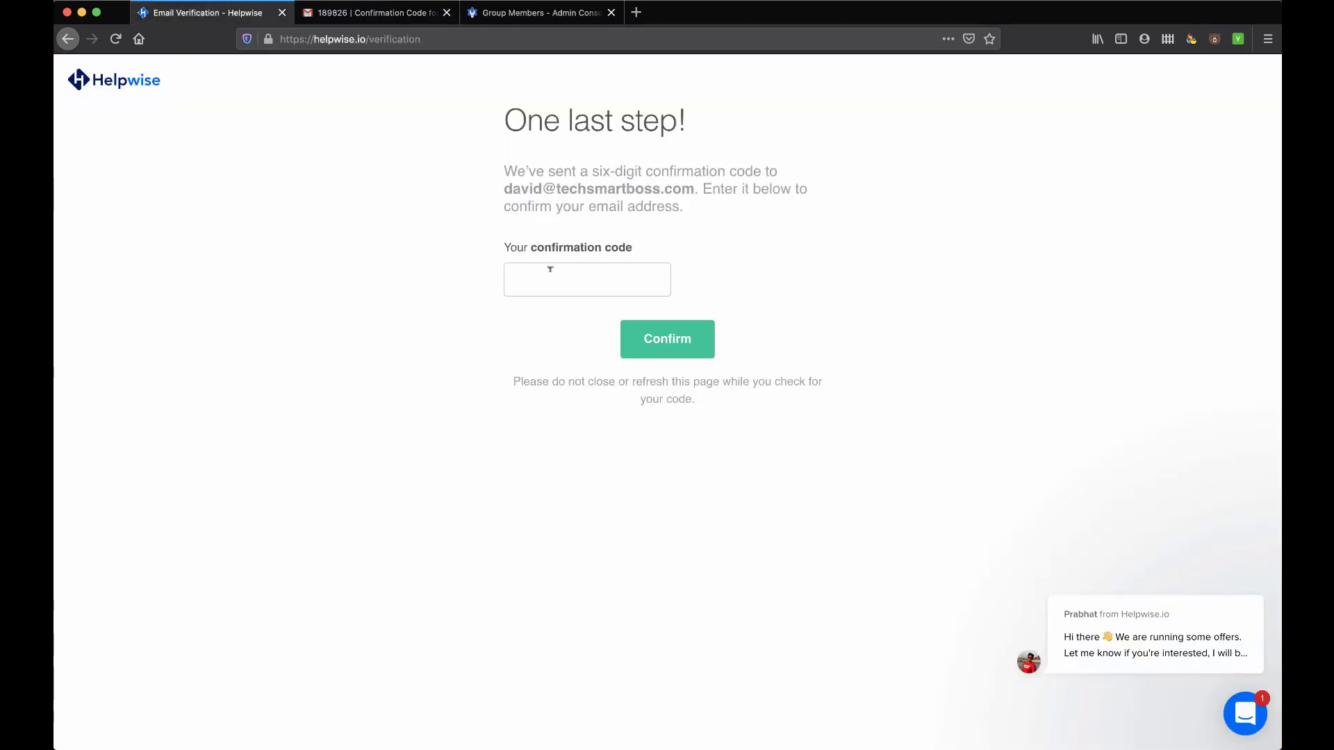
left_click(548, 273)
key("super+v")
left_click(681, 359)
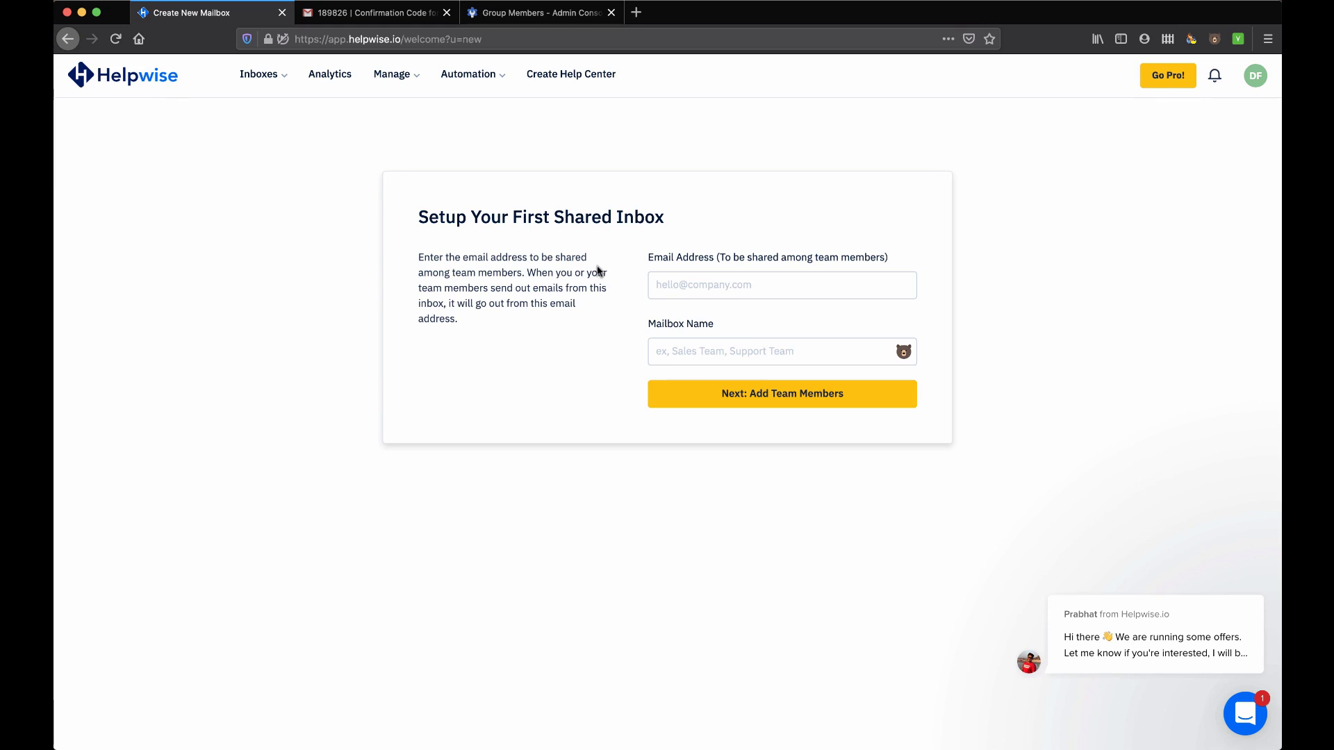
Enter the company's info email address for the Info shared inbox and continue to team members
left_click(685, 283)
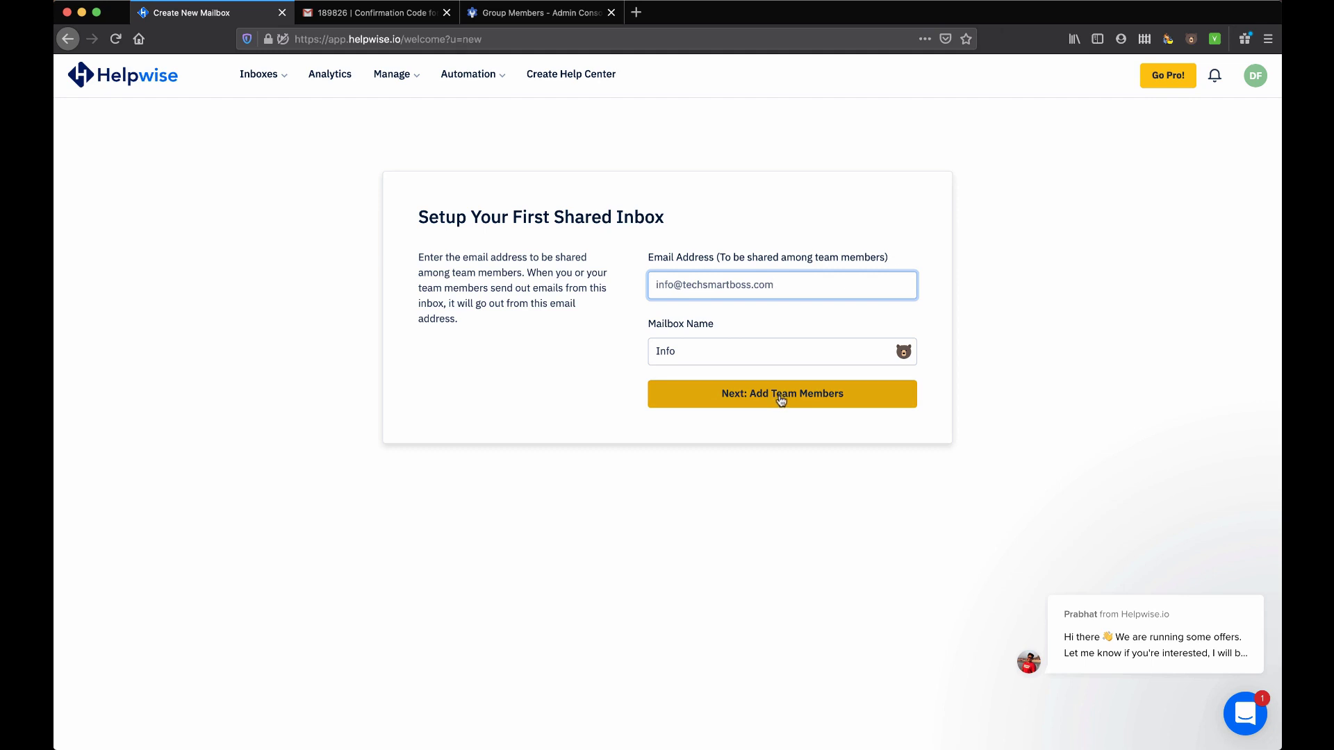
left_click(781, 399)
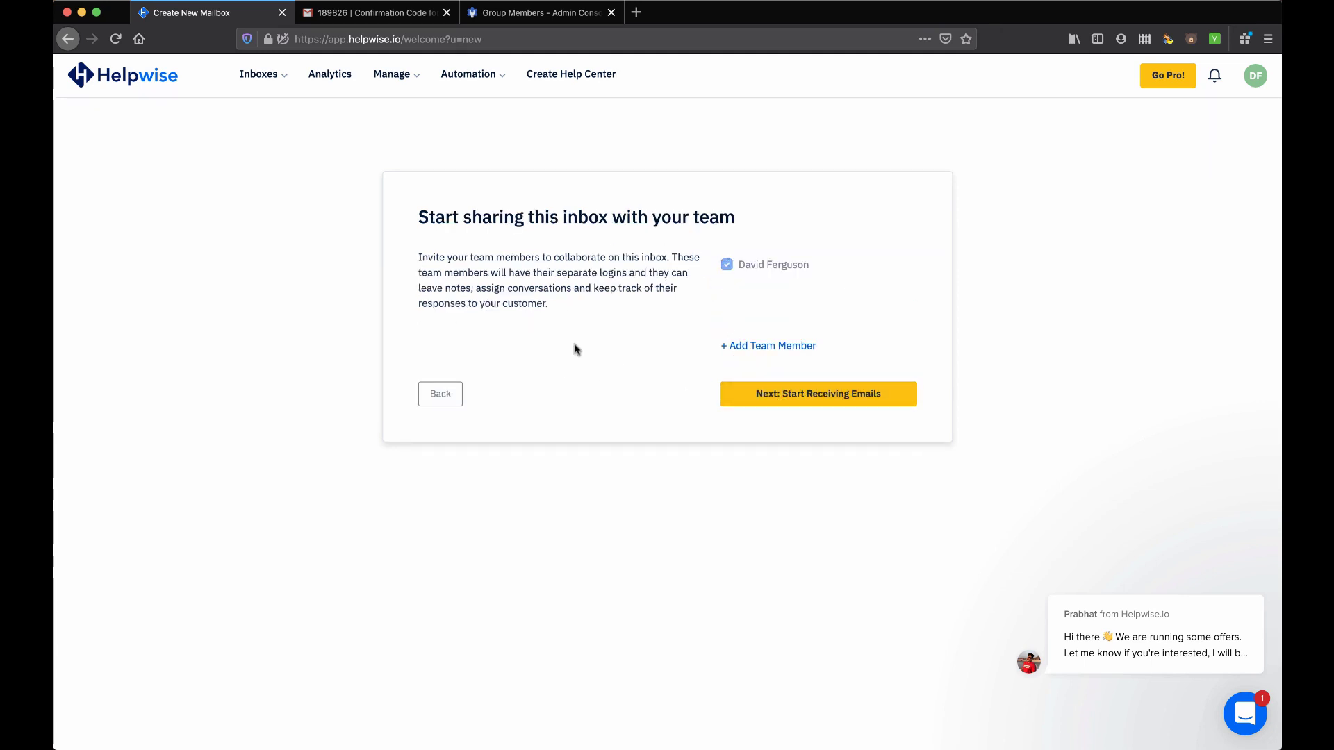
Advance to the 'Forward emails to Helpwise' step and copy the inbox's forwarding address
left_click(810, 396)
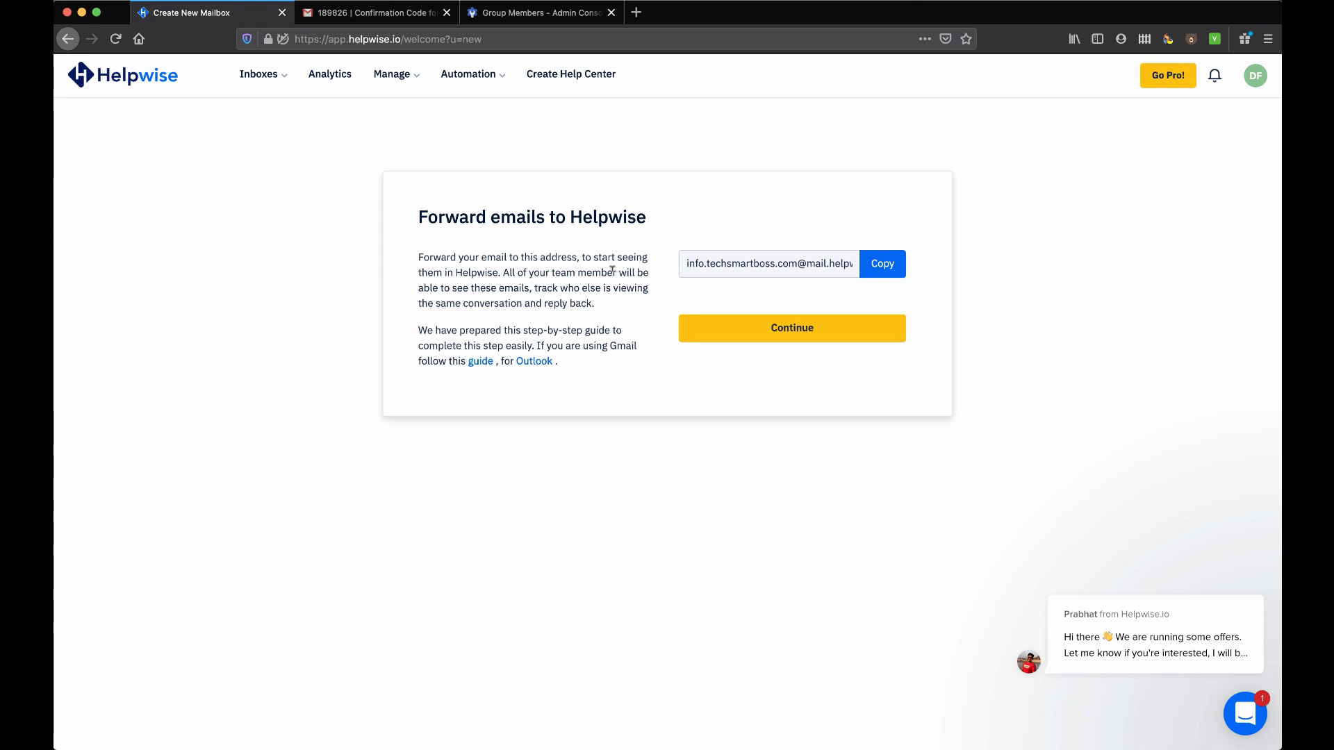
left_click(882, 266)
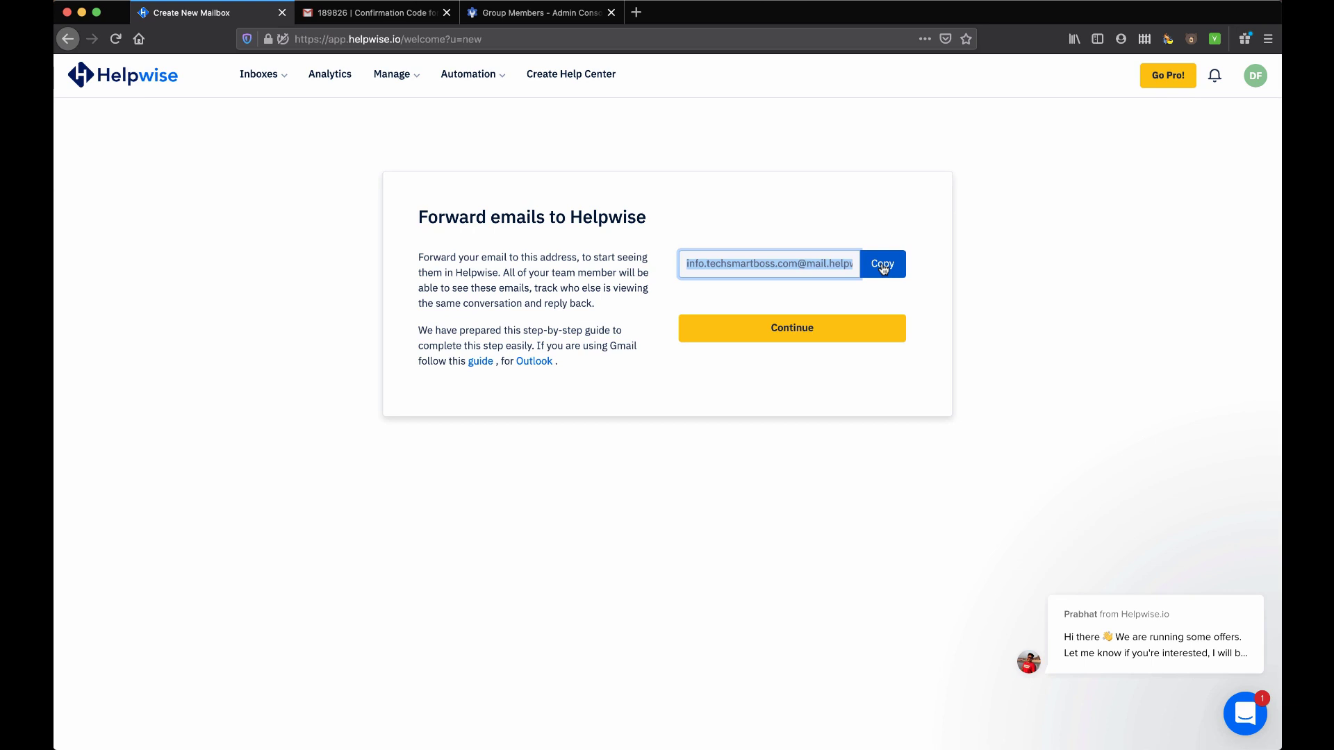
left_click(882, 266)
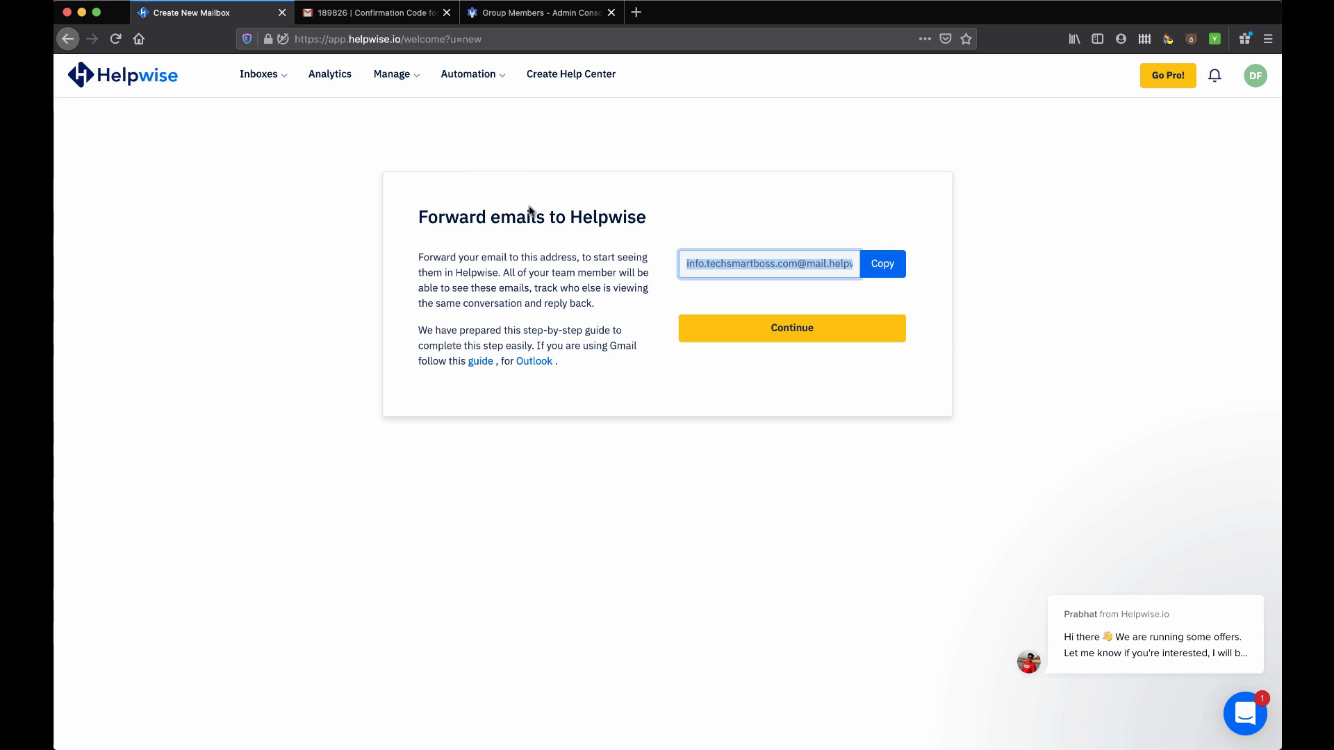
Add the copied Helpwise forwarding address as a member of the Info group
left_click(531, 14)
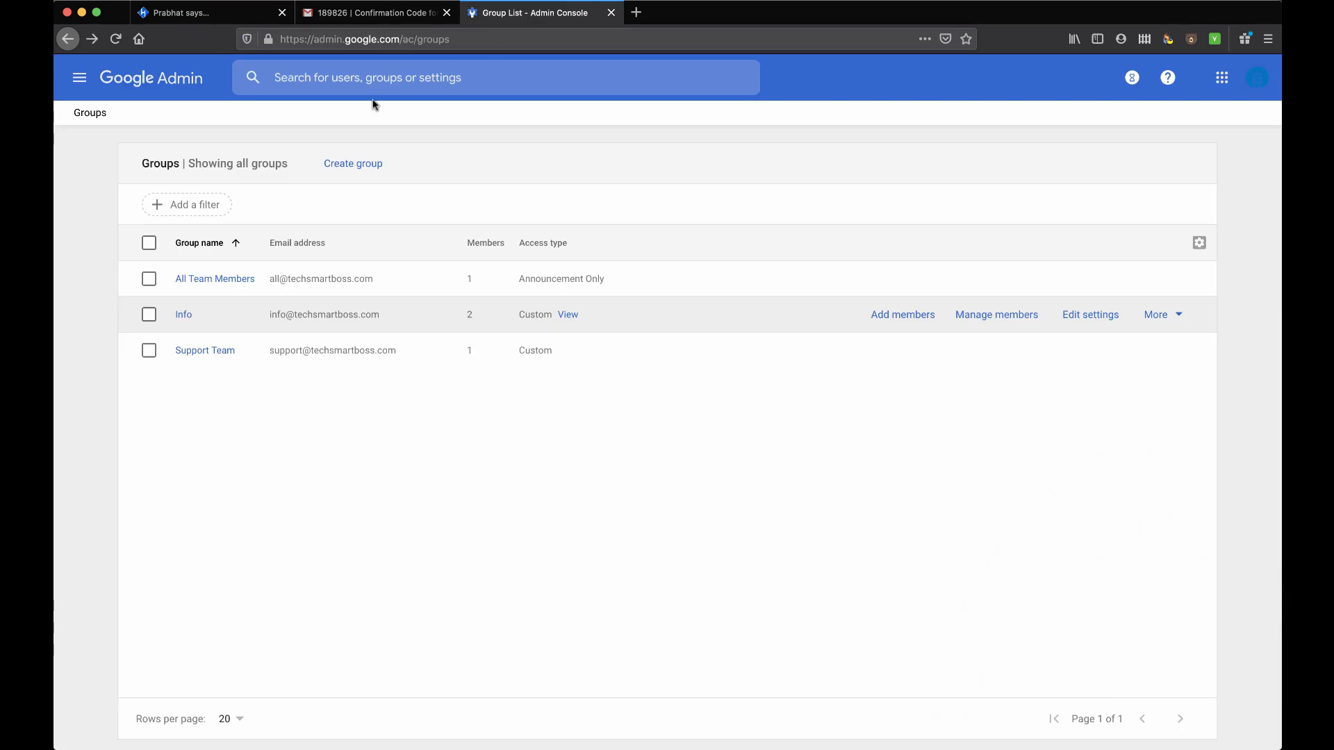
left_click(906, 314)
key("super+v")
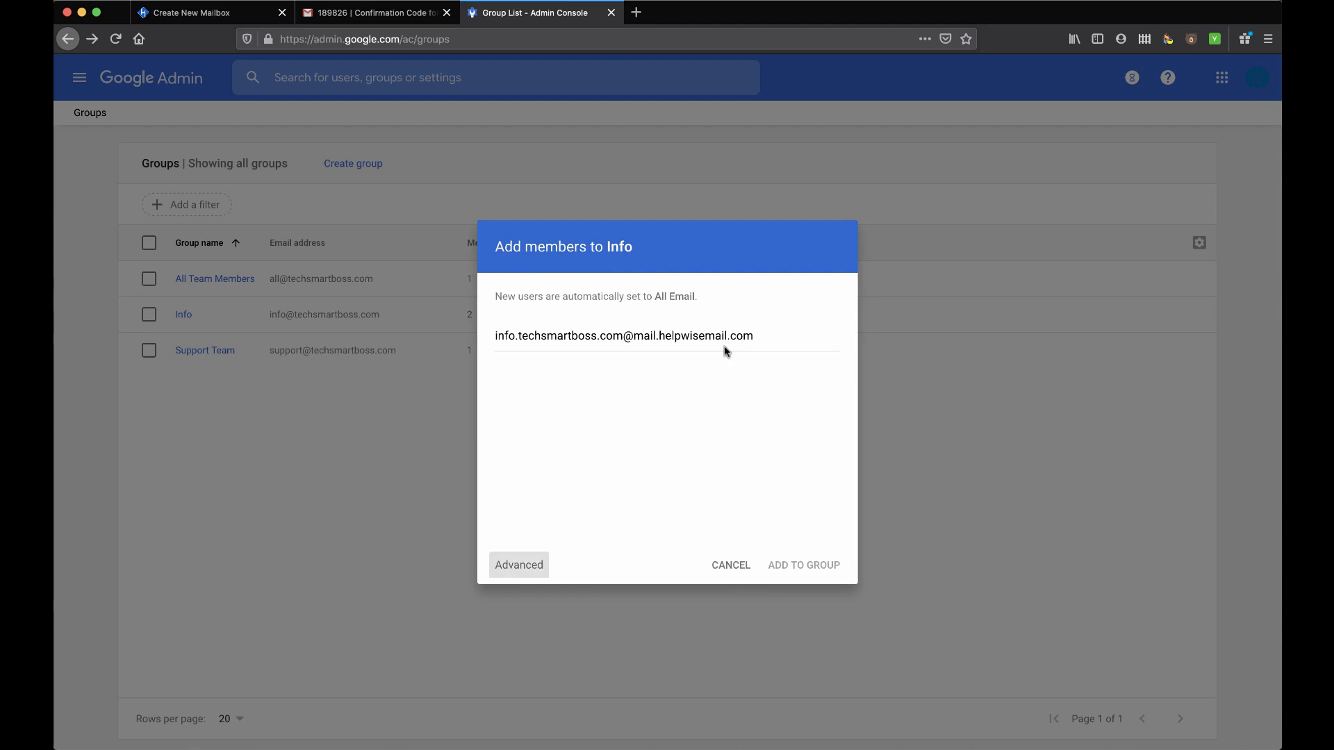
left_click(761, 335)
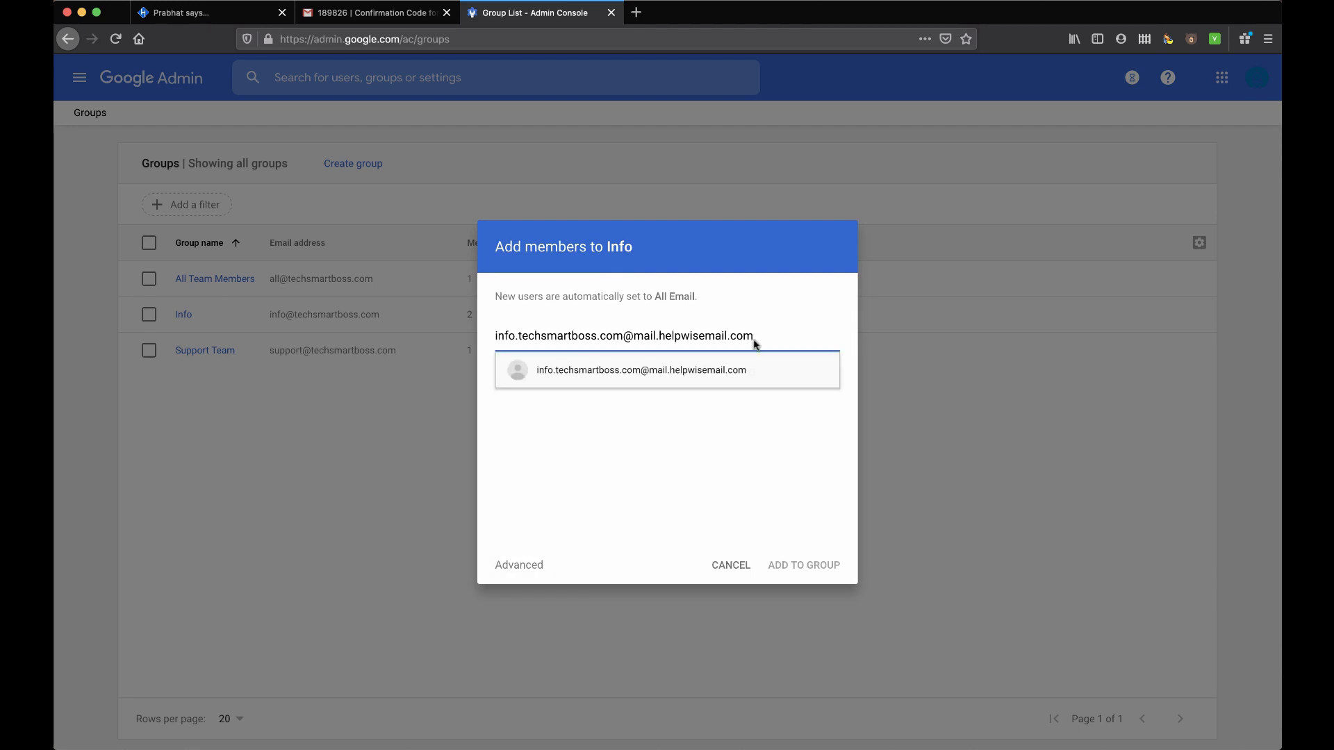
left_click(721, 374)
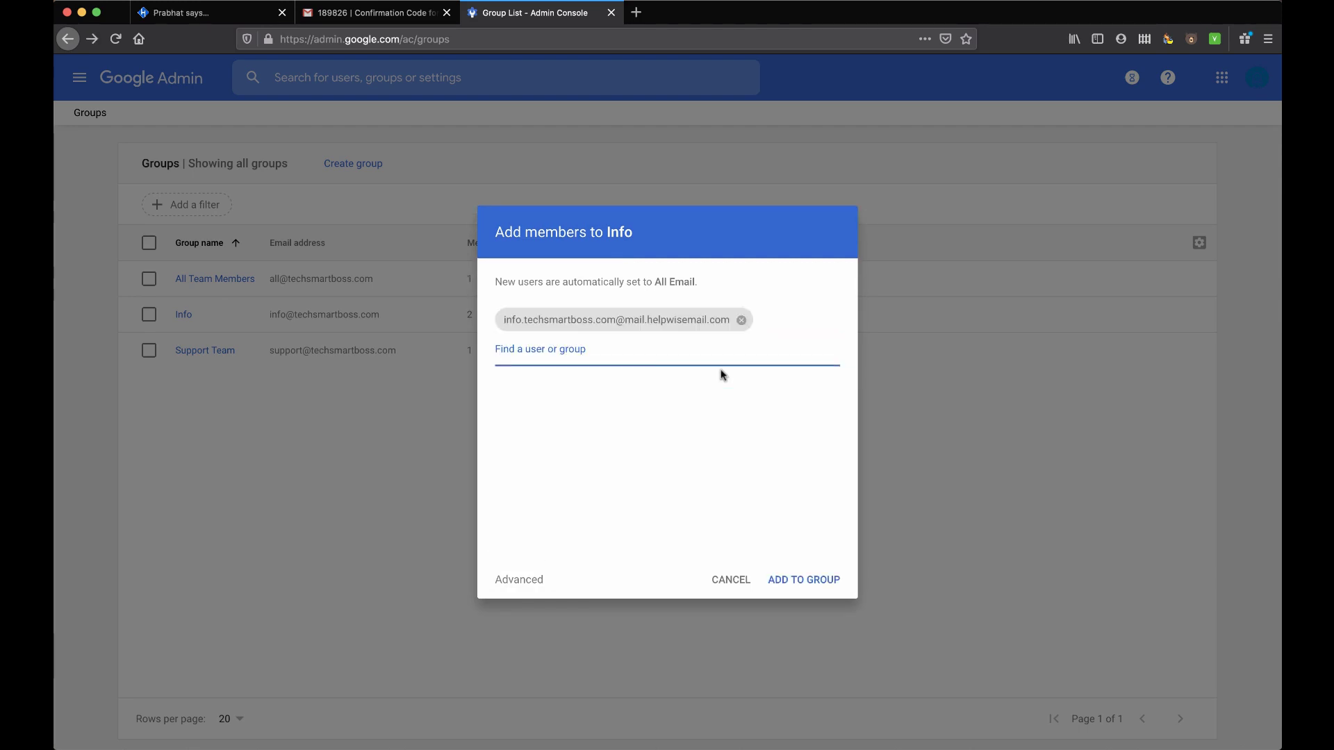
left_click(800, 586)
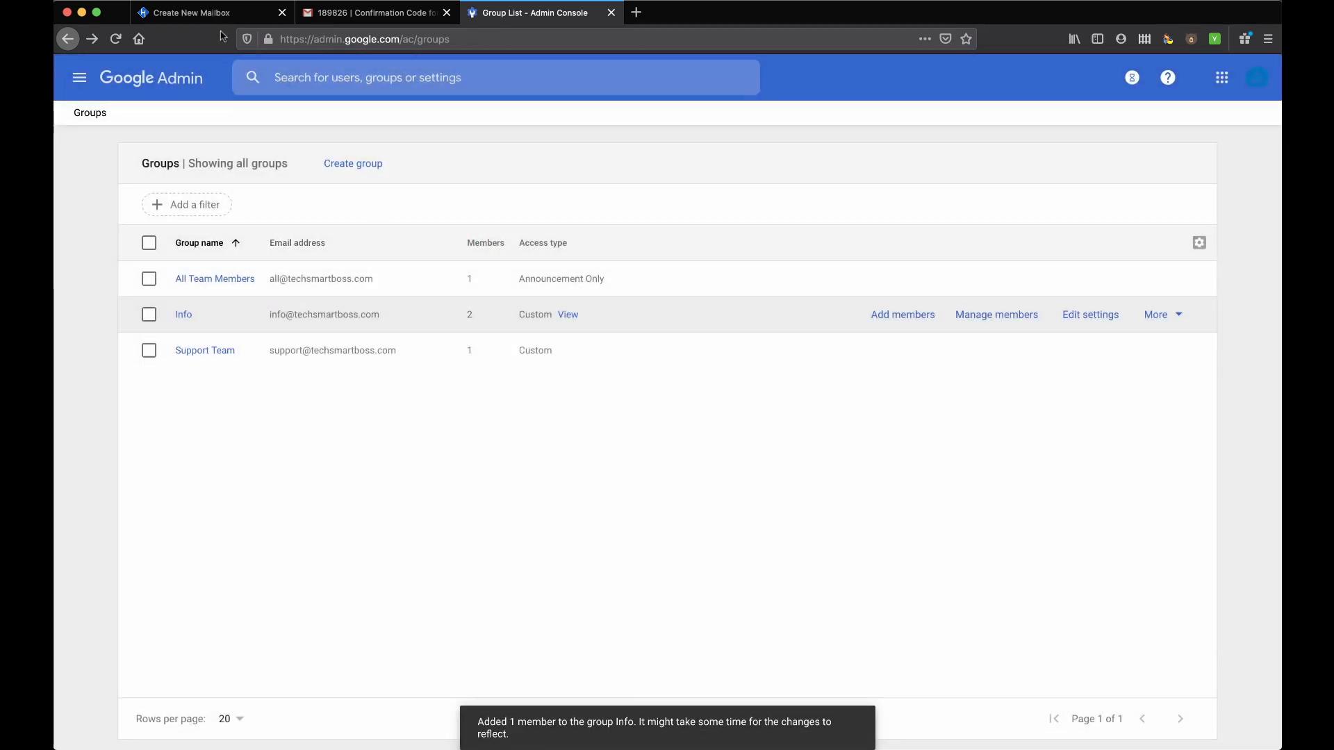
Continue past the forwarding step and close the onboarding tour to reveal the empty Info inbox
left_click(237, 12)
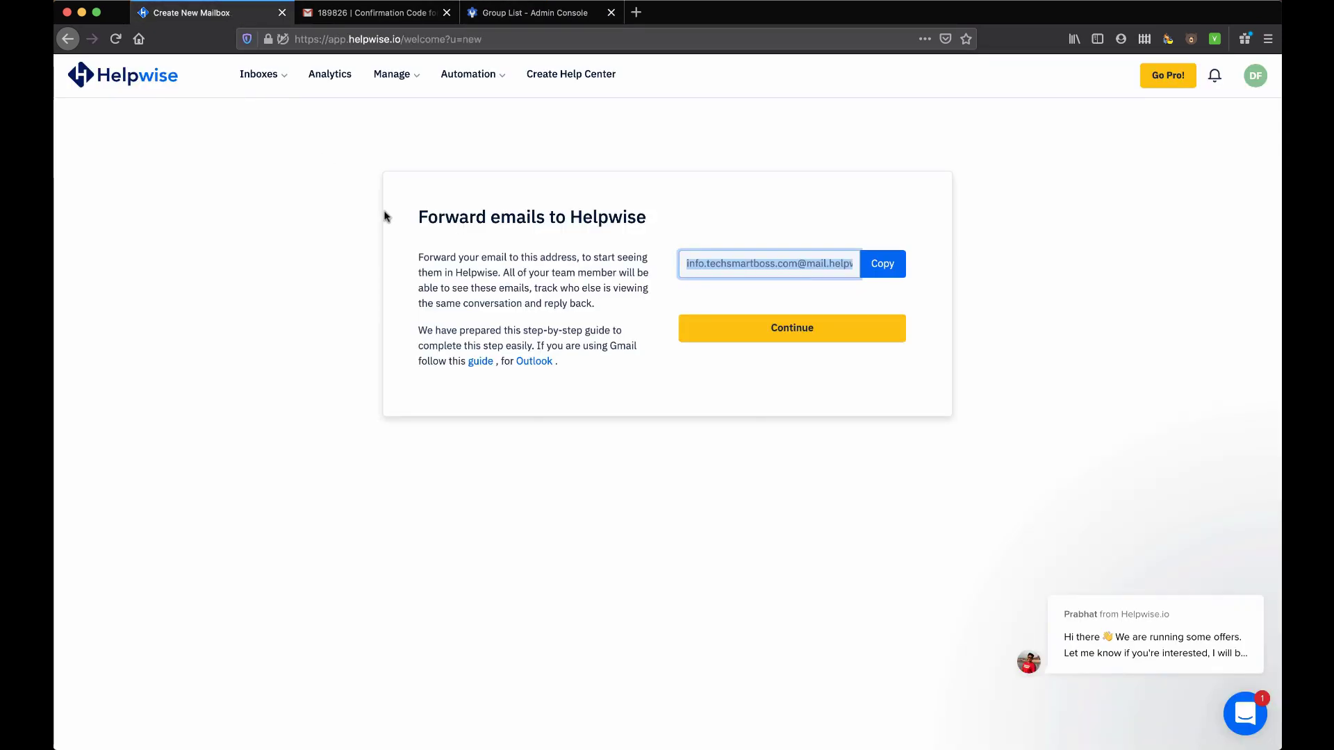
left_click(798, 329)
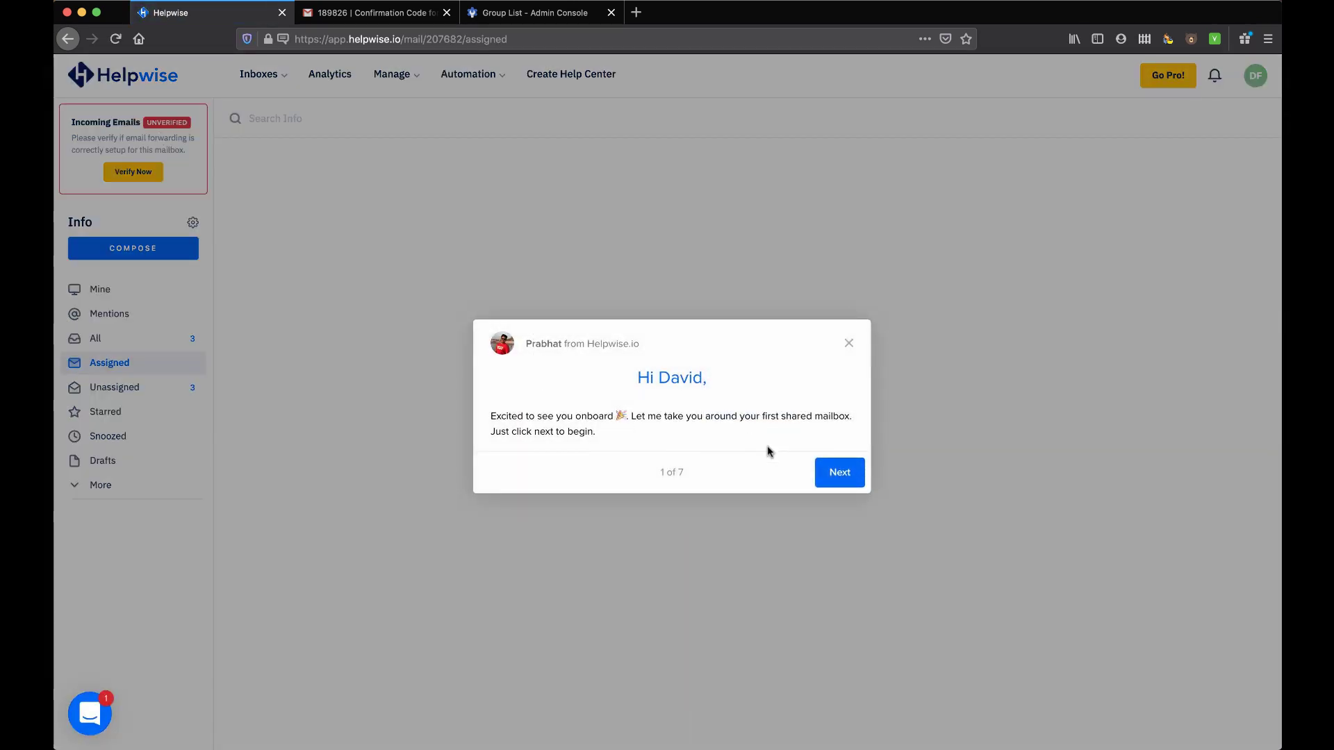
left_click(850, 345)
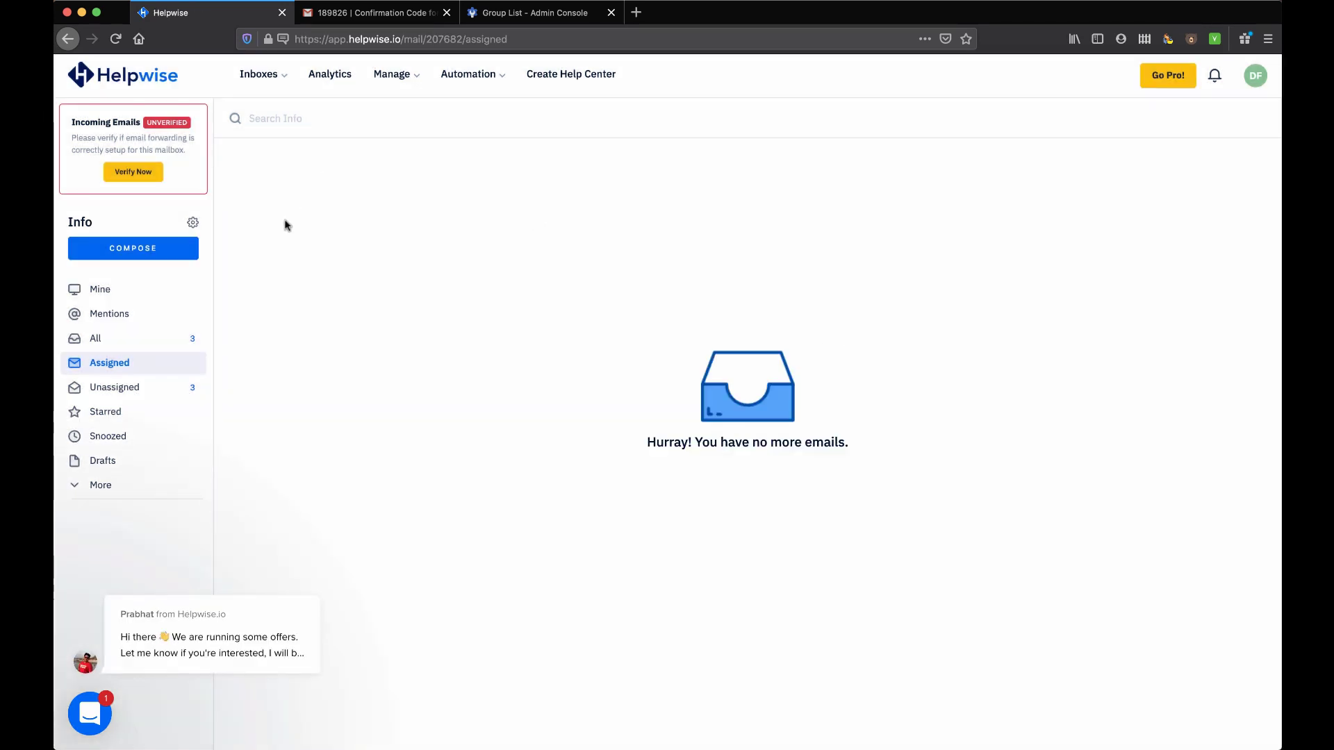
Send a test email with subject 'testing helpwise' to the Info group address
left_click(374, 14)
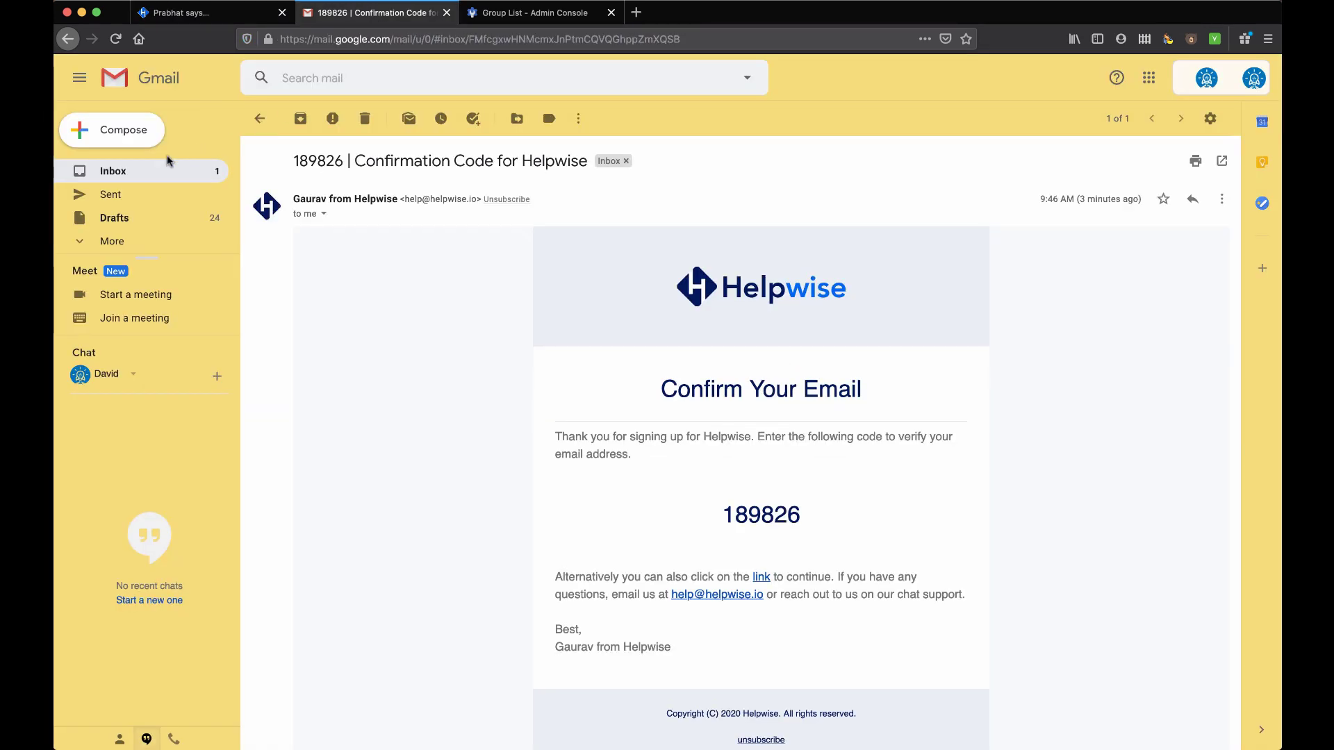
left_click(131, 142)
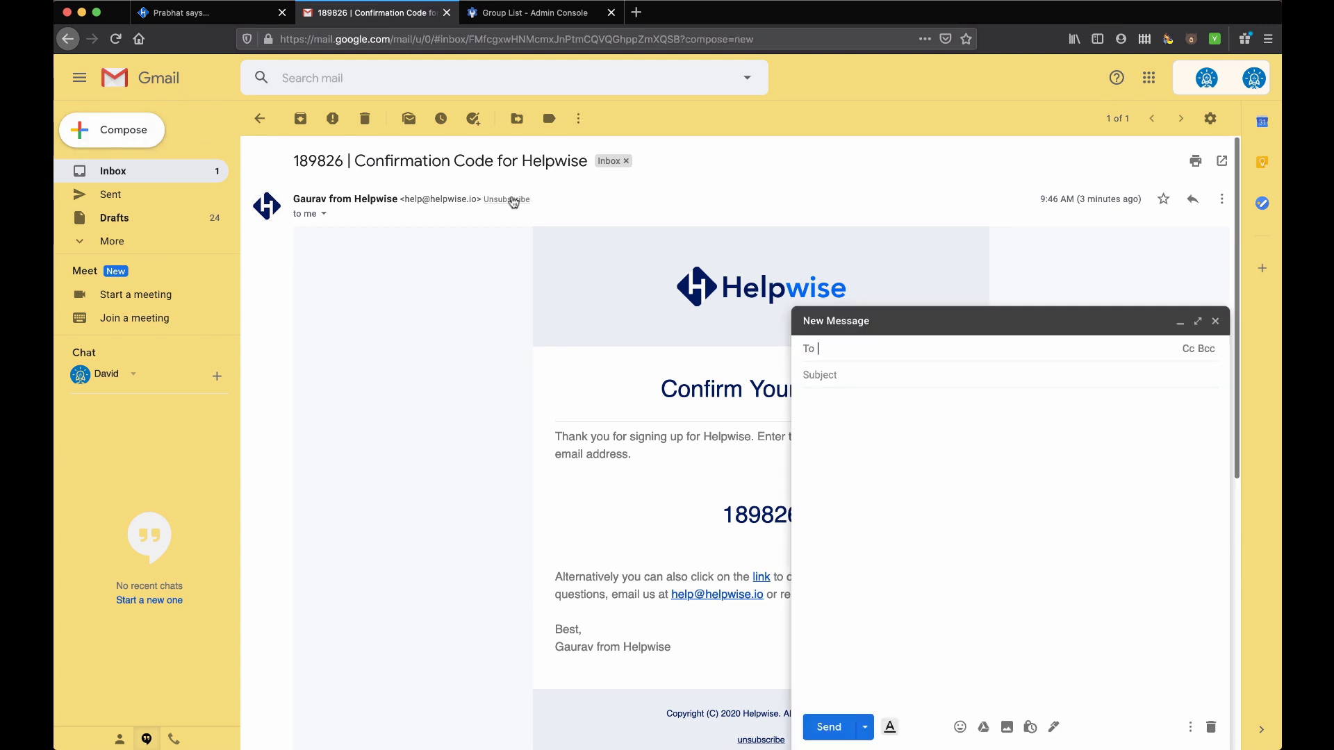
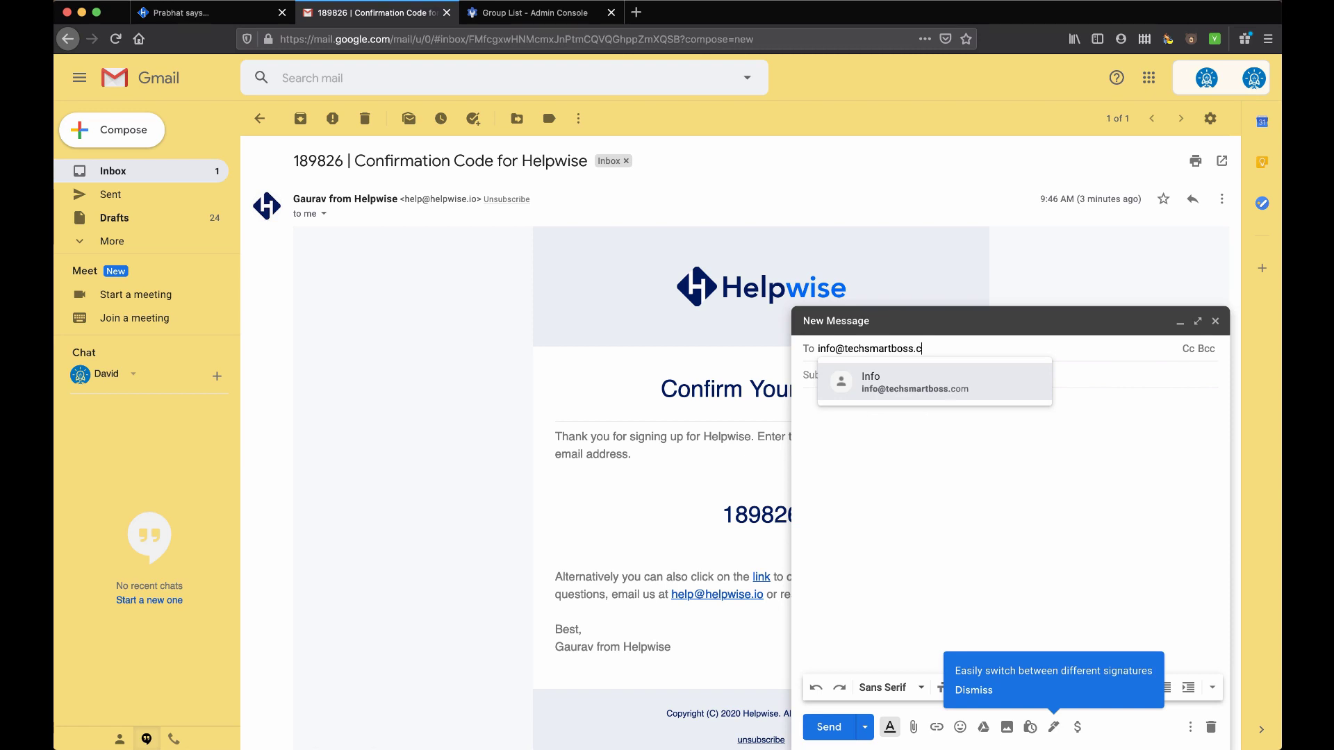
key("Return")
key("Tab")
type("testing helpwise")
key("Tab")
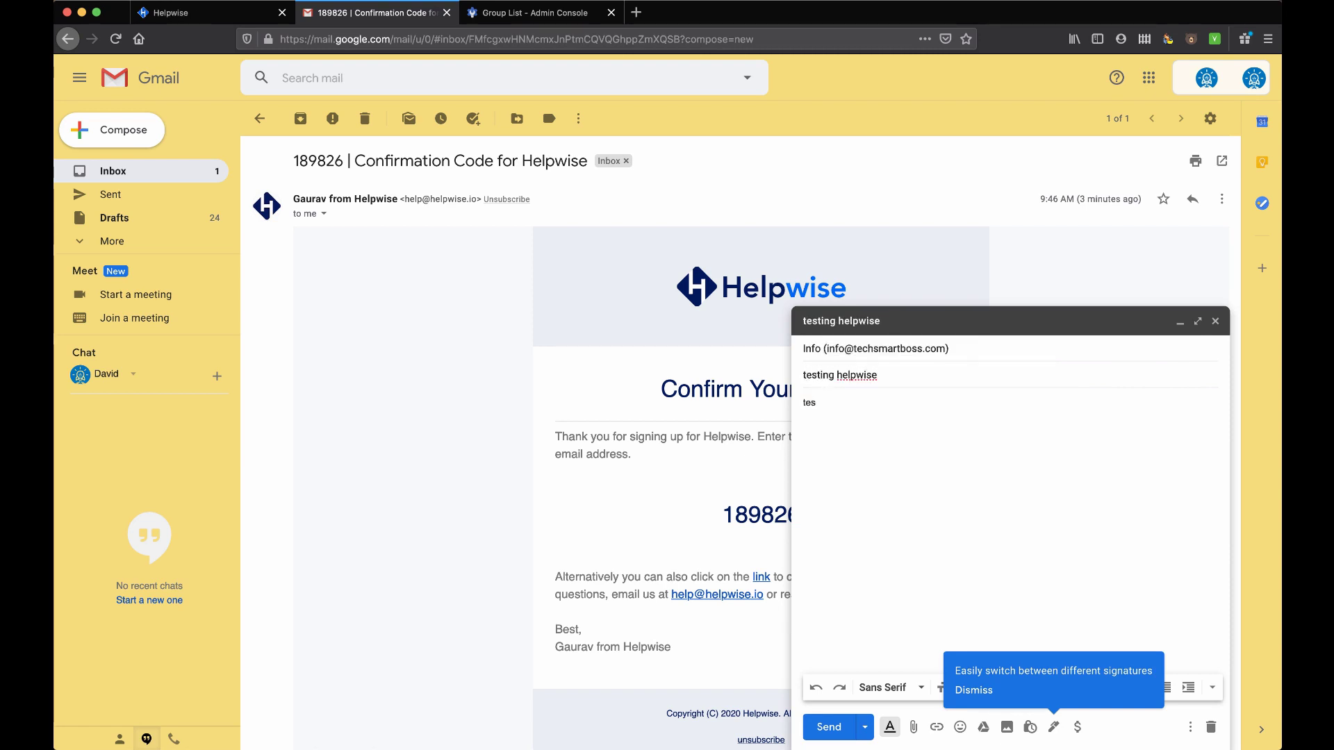
left_click(829, 727)
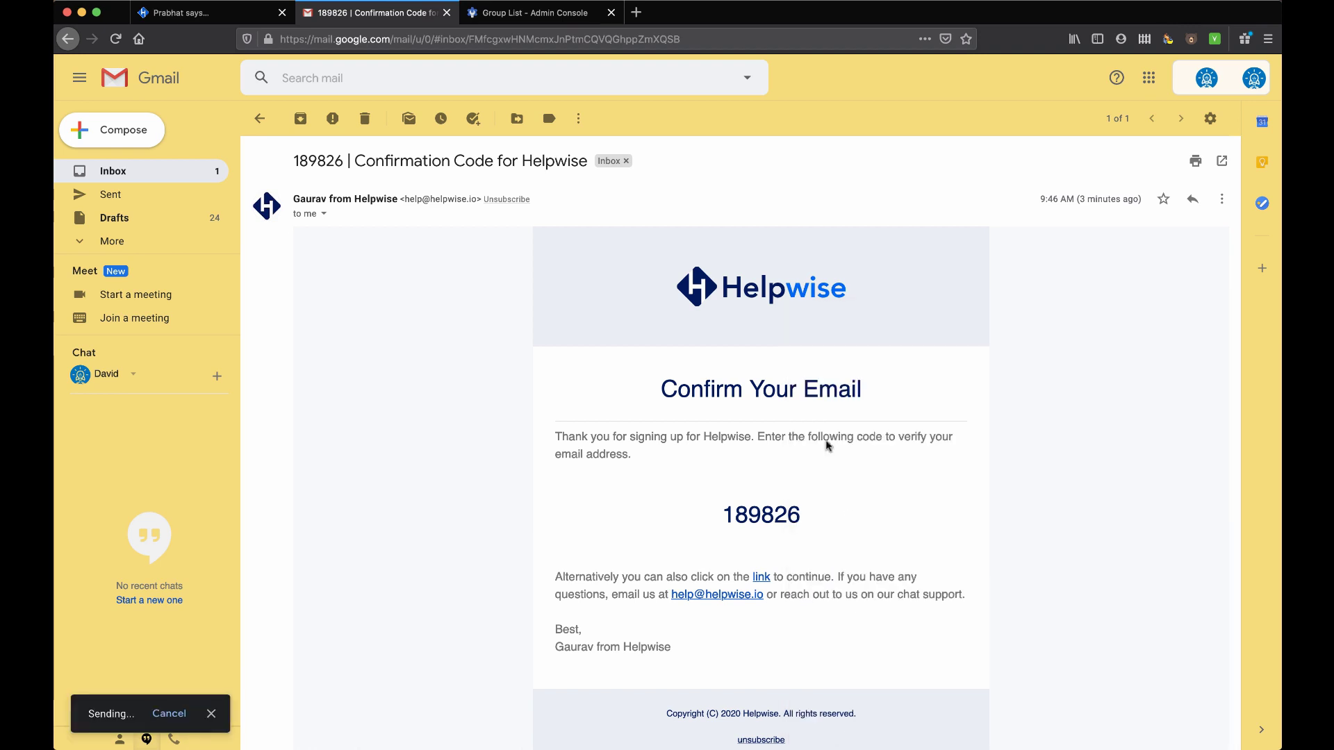
Read the Helpwise account-verified email, then reload the Helpwise inbox
left_click(122, 173)
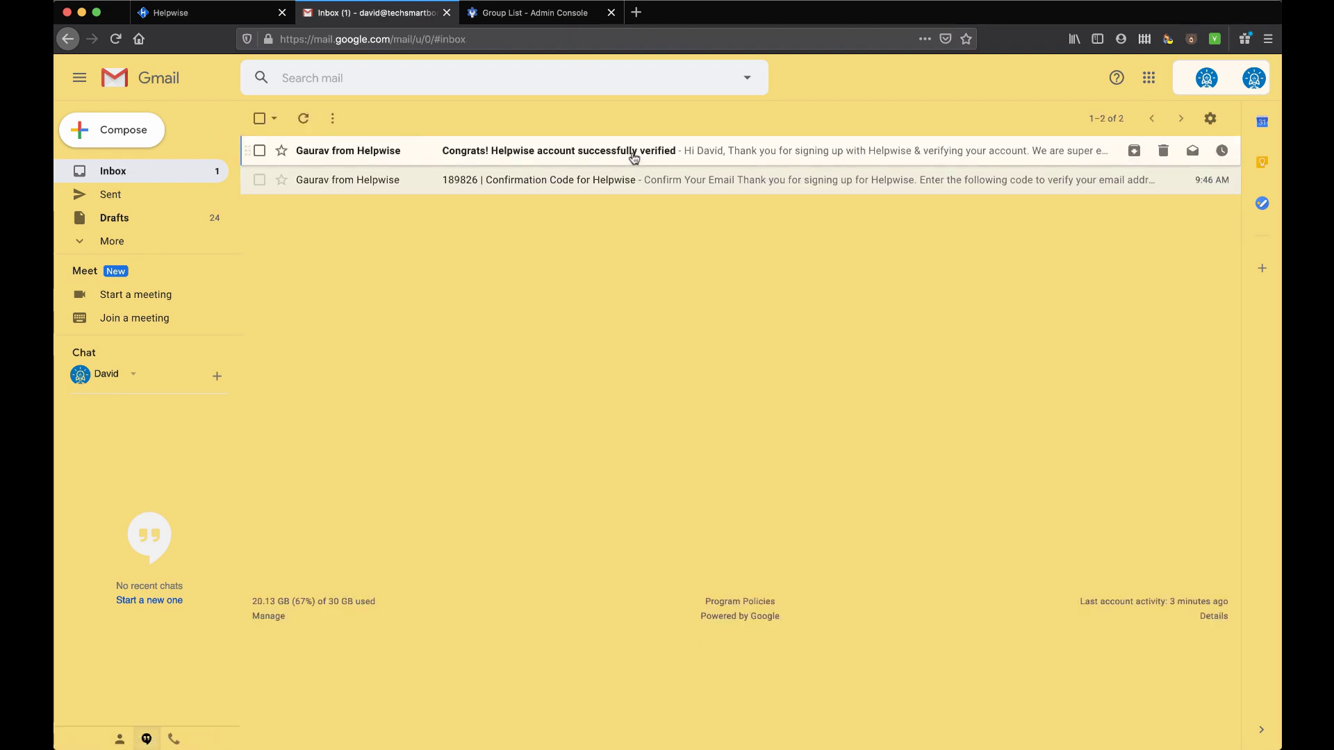
left_click(602, 158)
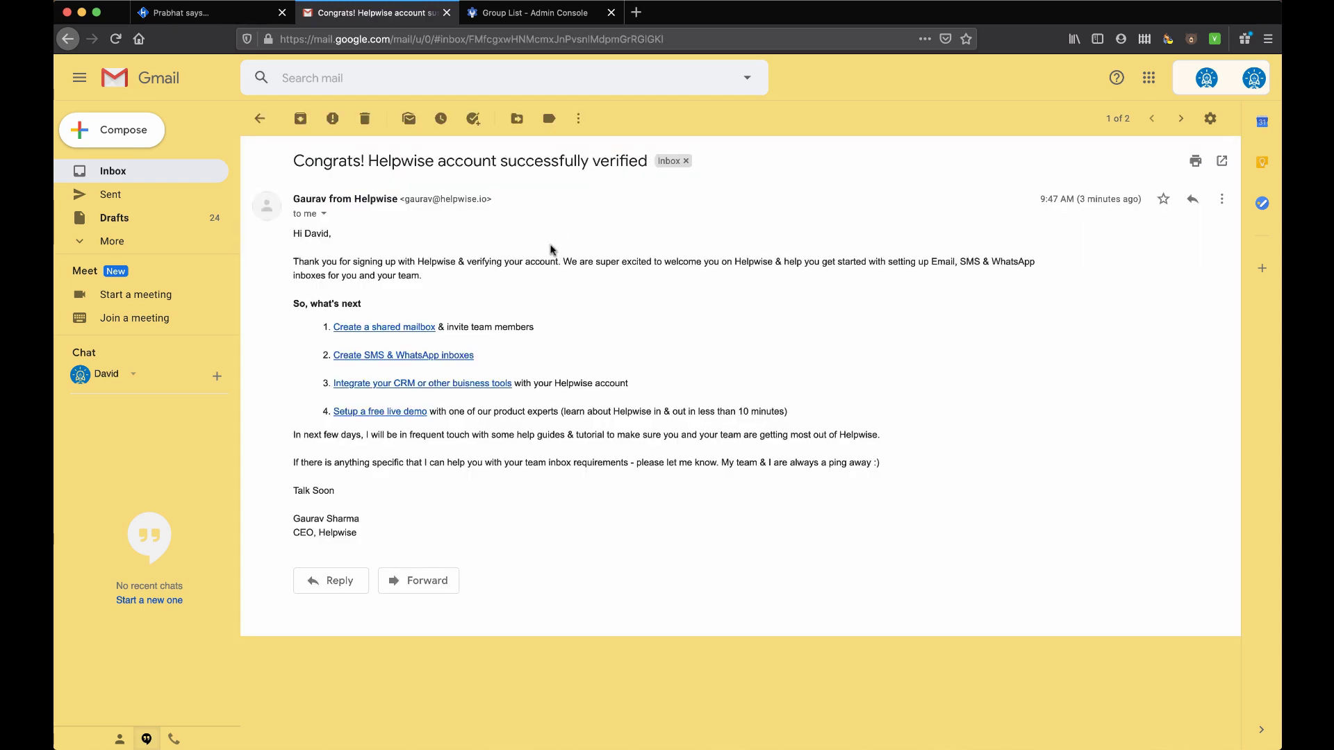
left_click(125, 172)
left_click(205, 13)
left_click(116, 38)
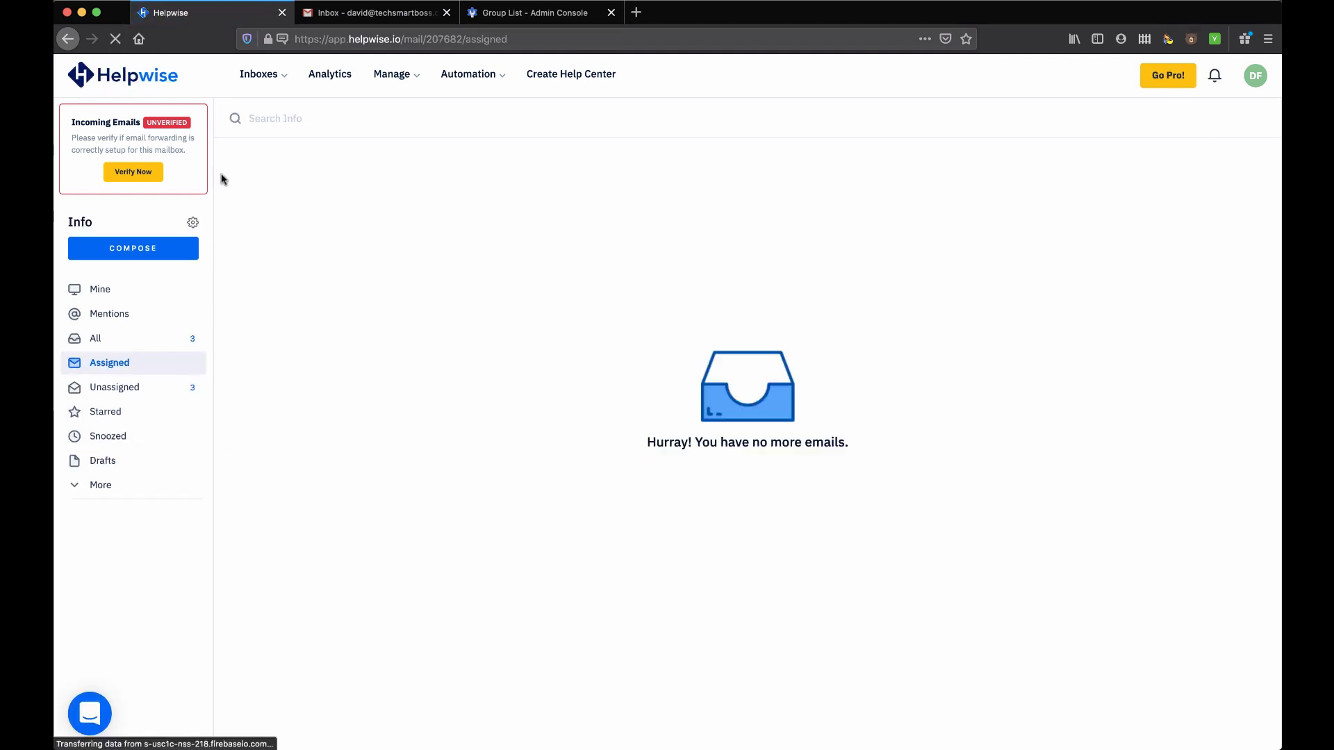
Show All conversations, verify forwarding, open the forwarding test email, then view Mine
left_click(106, 340)
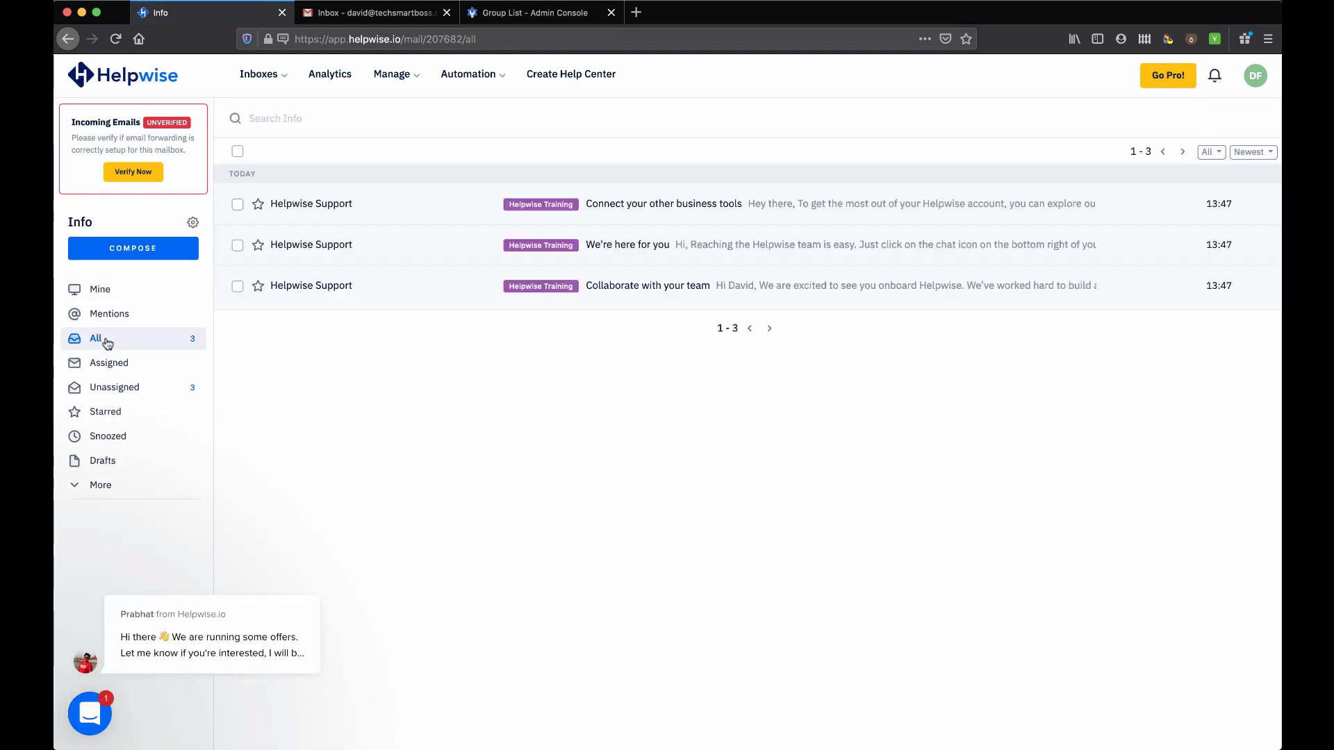
left_click(138, 173)
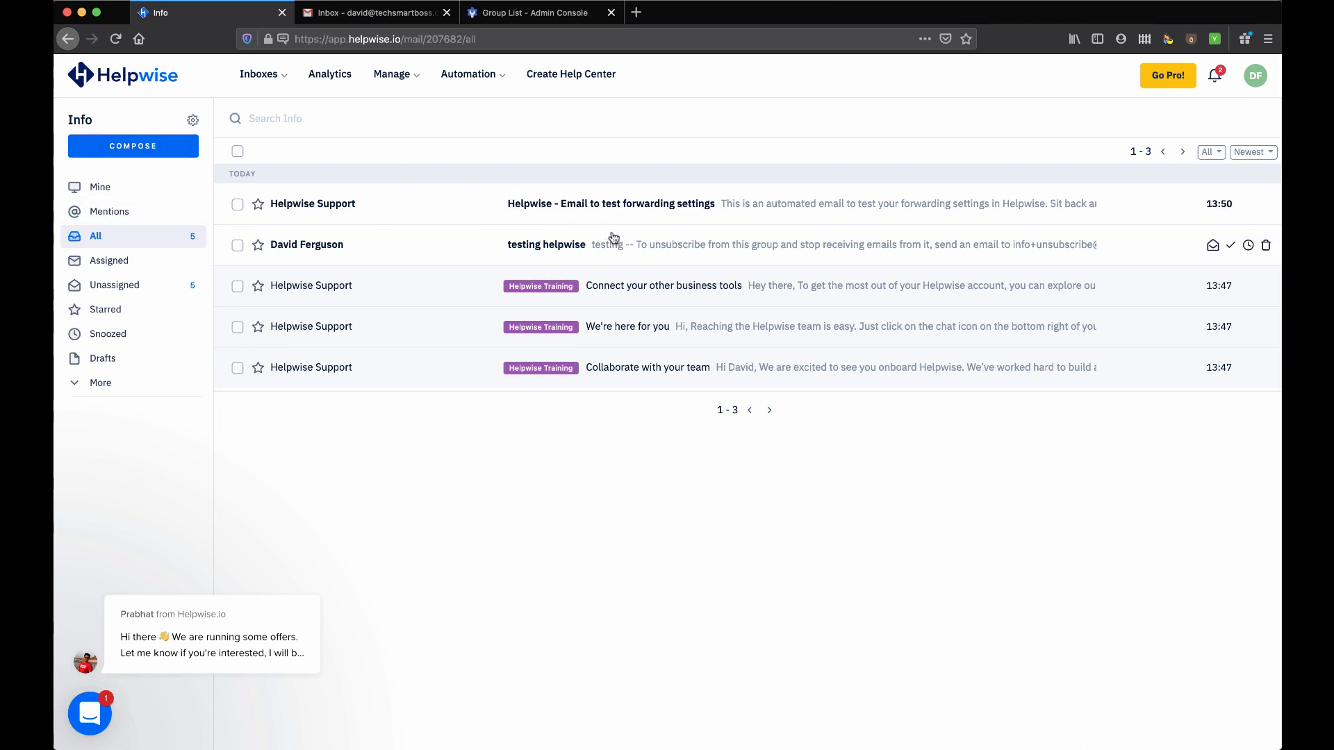
left_click(795, 210)
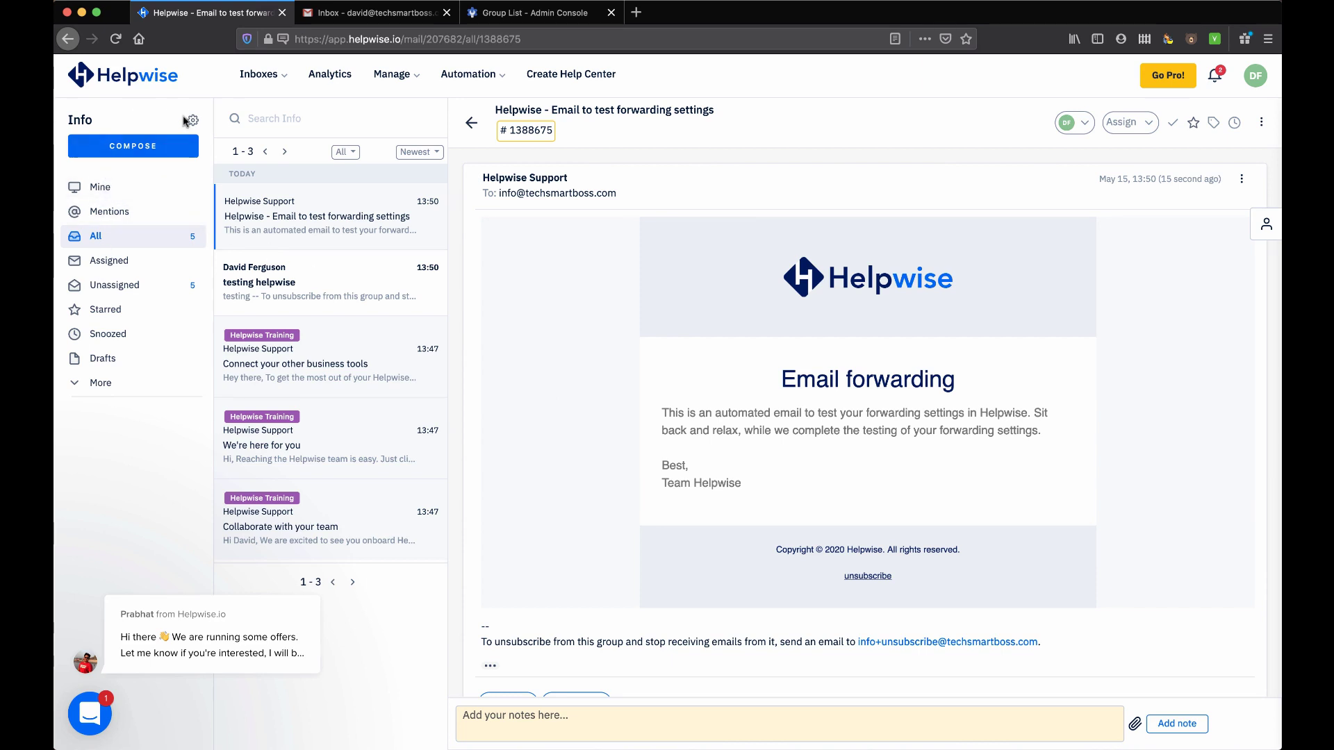
left_click(102, 189)
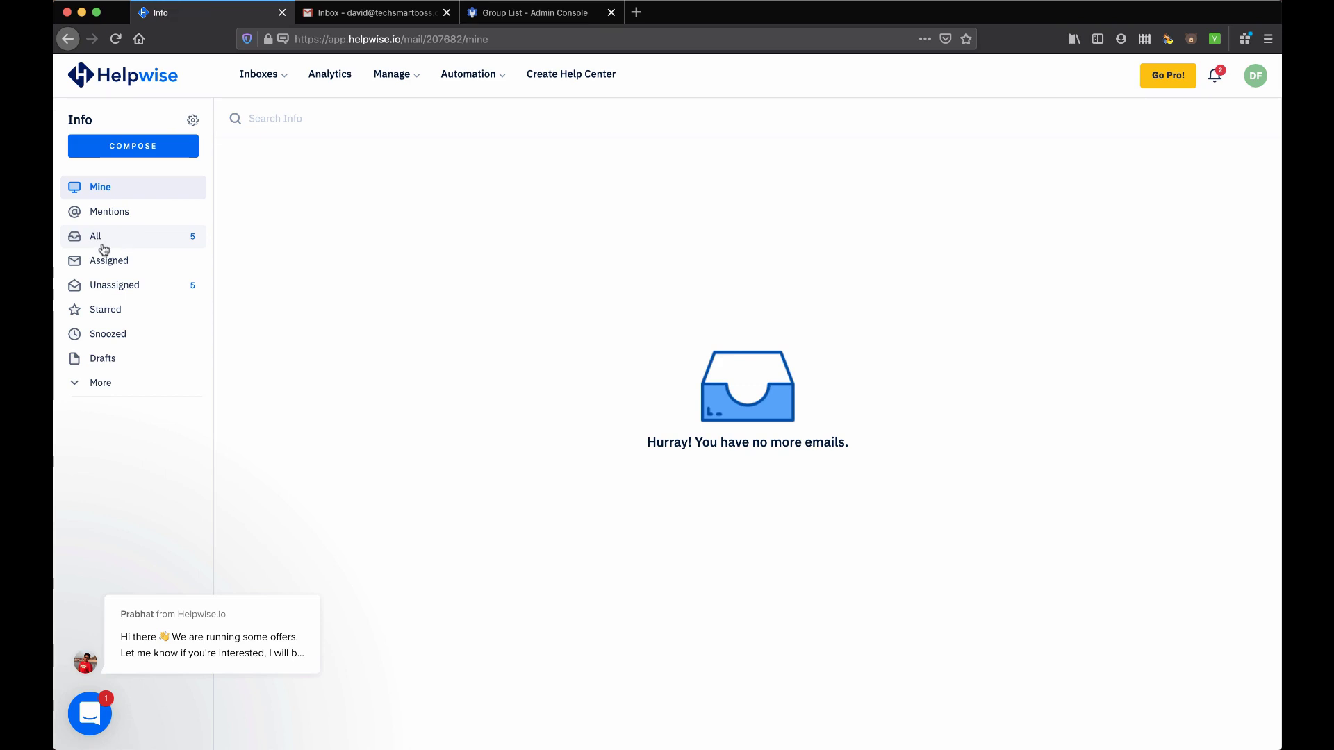
Open the testing helpwise conversation and check its assignee and viewer lists
left_click(98, 238)
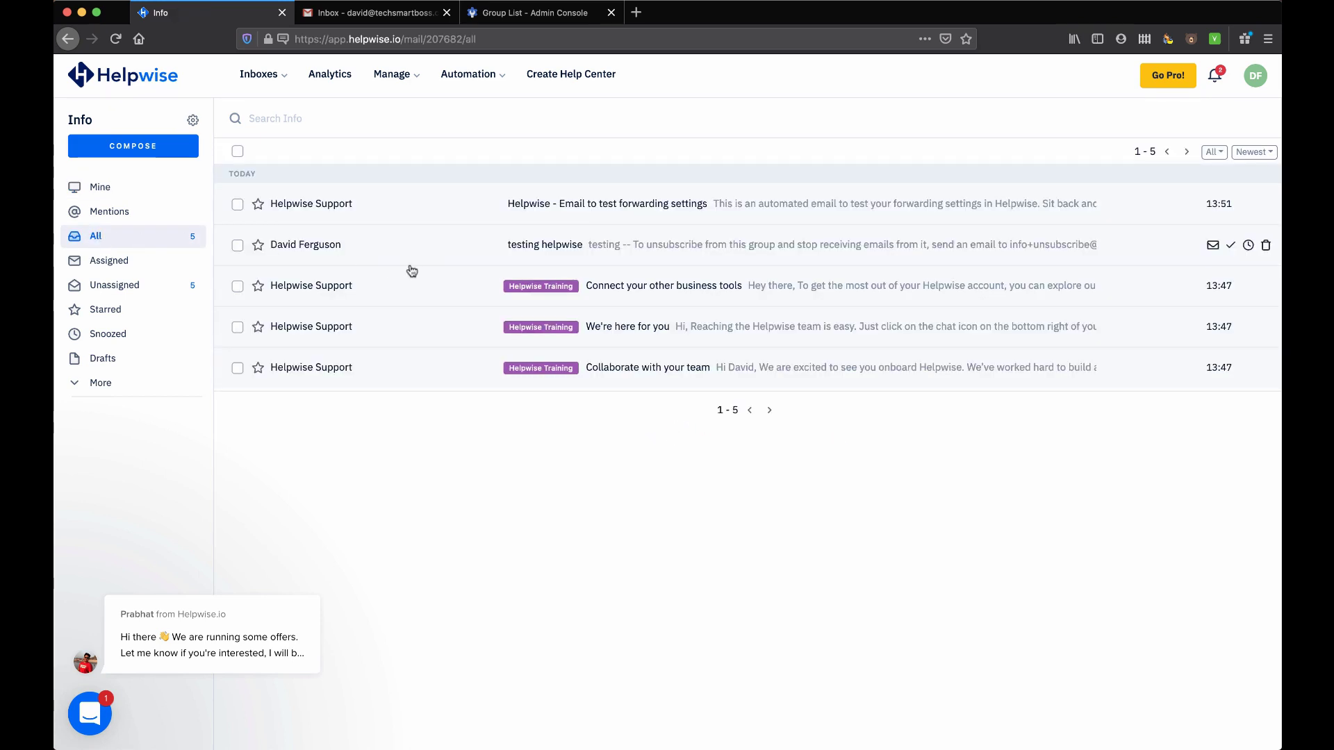
left_click(671, 252)
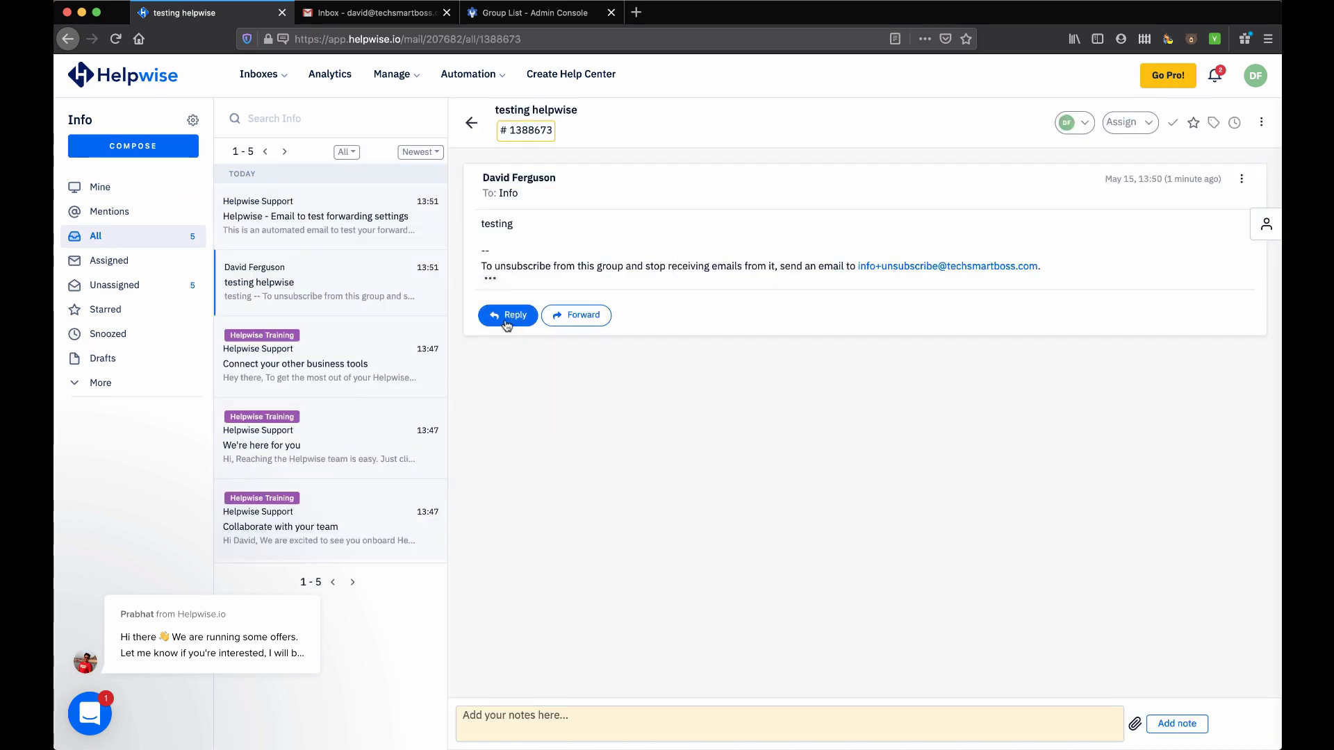
left_click(1139, 125)
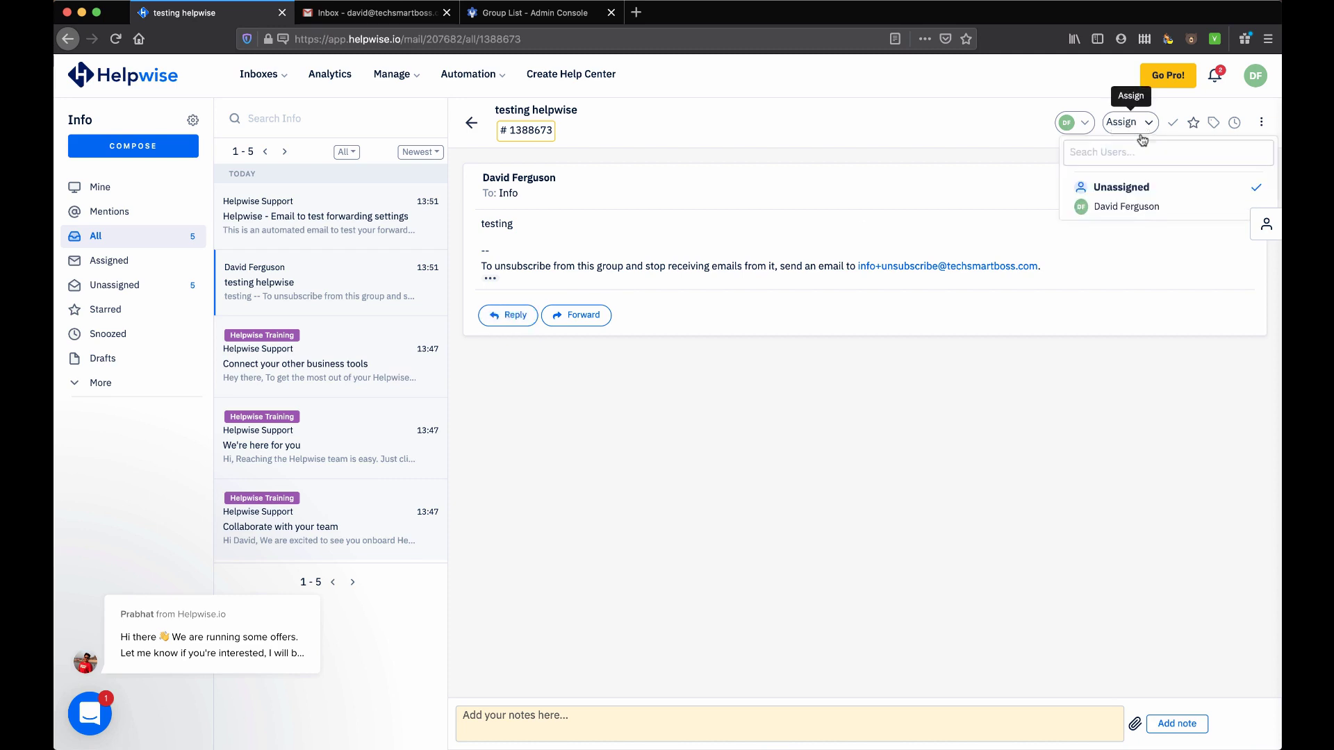
left_click(1141, 125)
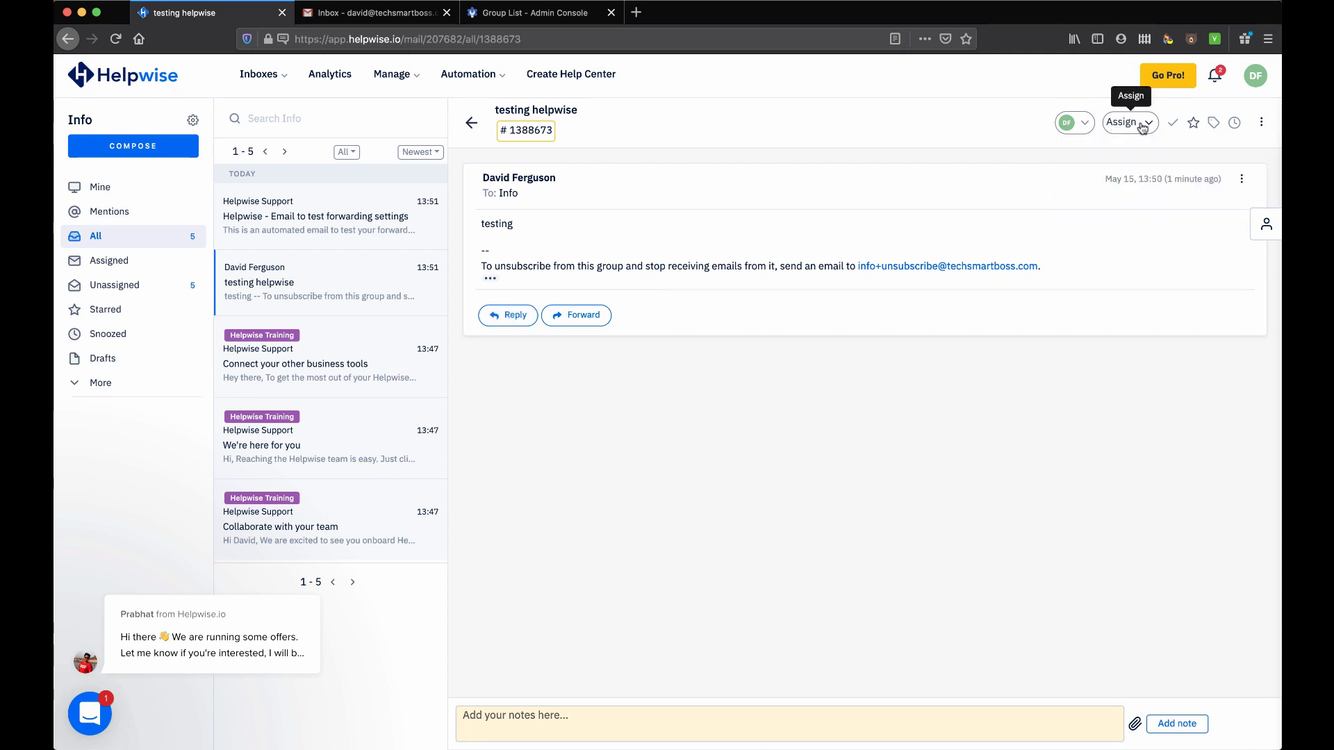
left_click(1086, 125)
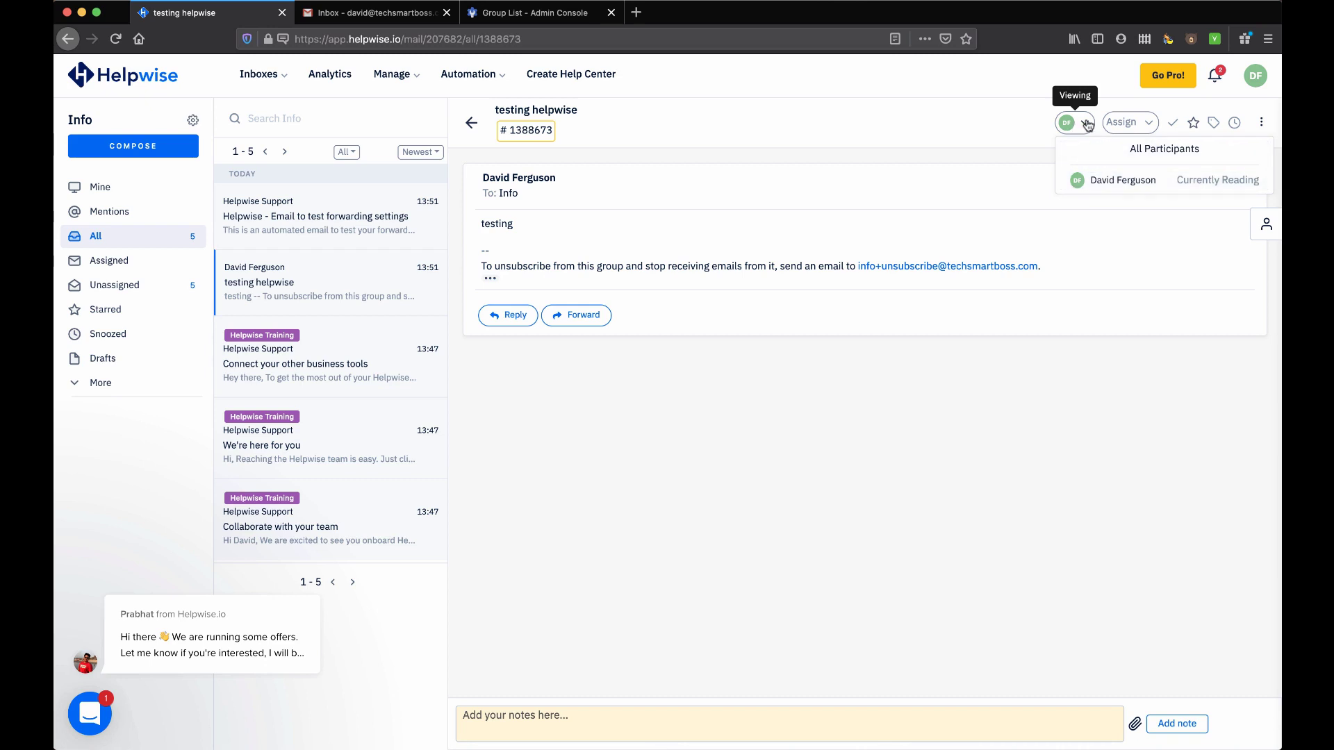
left_click(1087, 125)
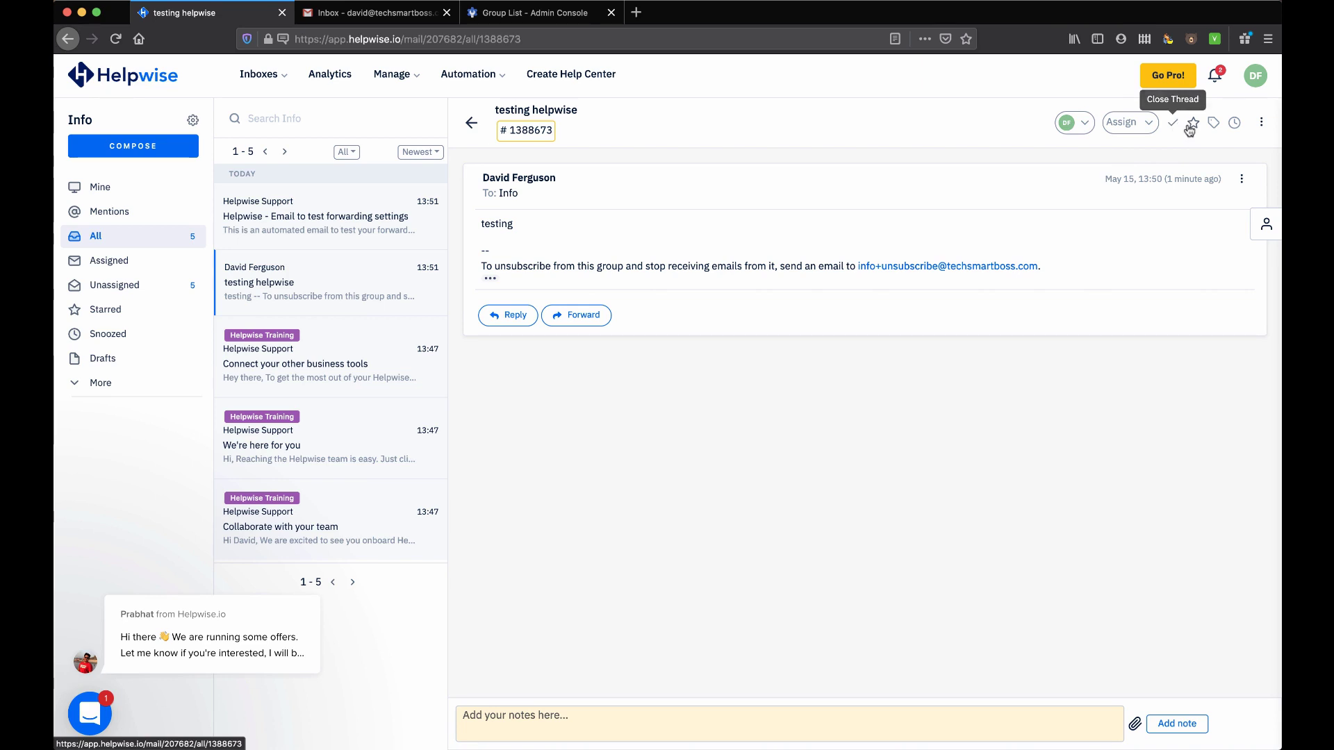
Check the conversation's tag options, then show its extra actions like Create rule
left_click(1214, 125)
left_click(1216, 126)
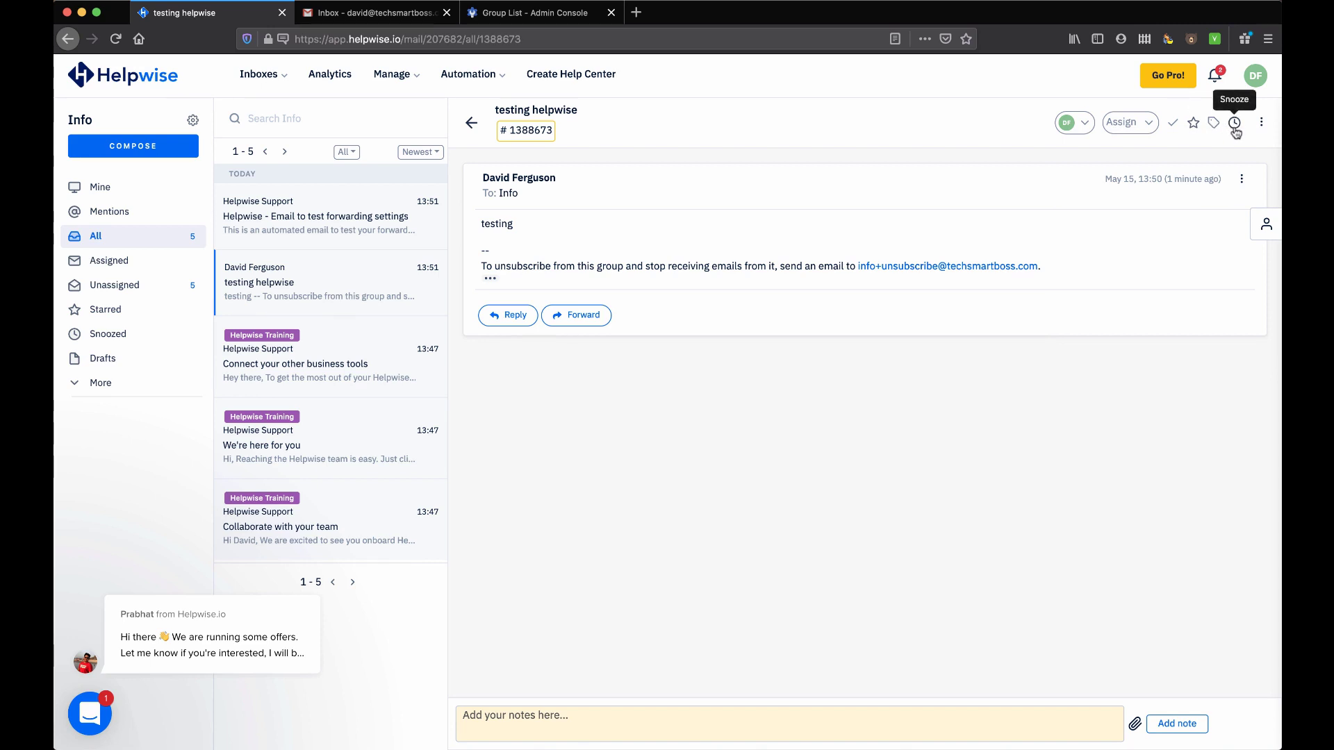
left_click(1261, 128)
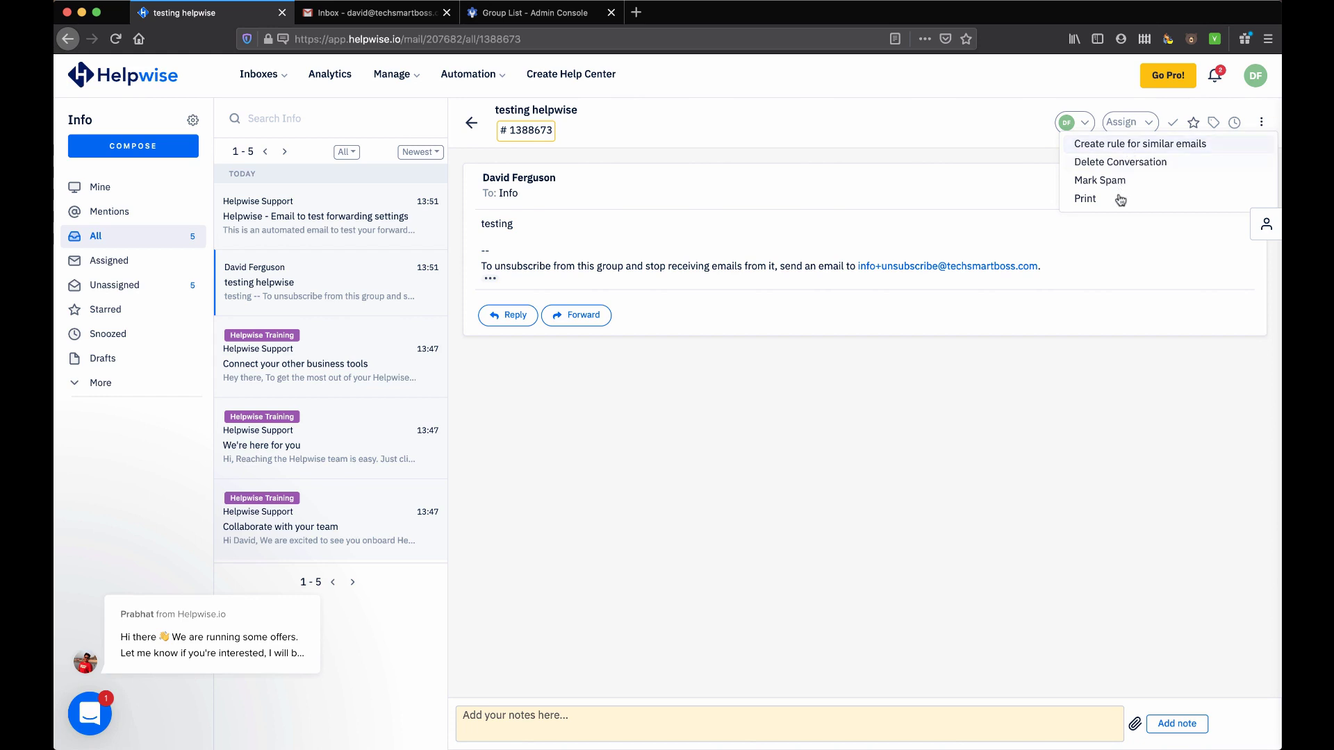
Start a rule for similar emails, name it Example, and apply it to the Info mailbox
left_click(1150, 146)
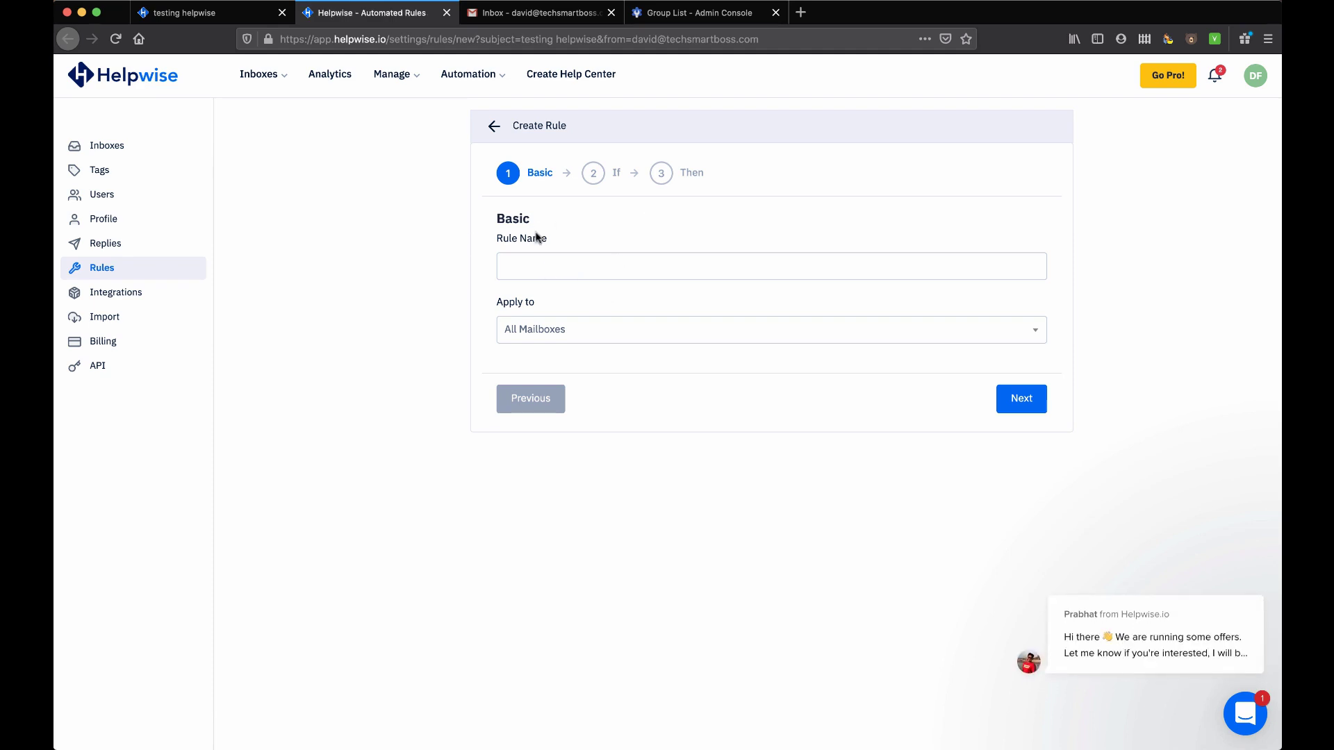
left_click(536, 264)
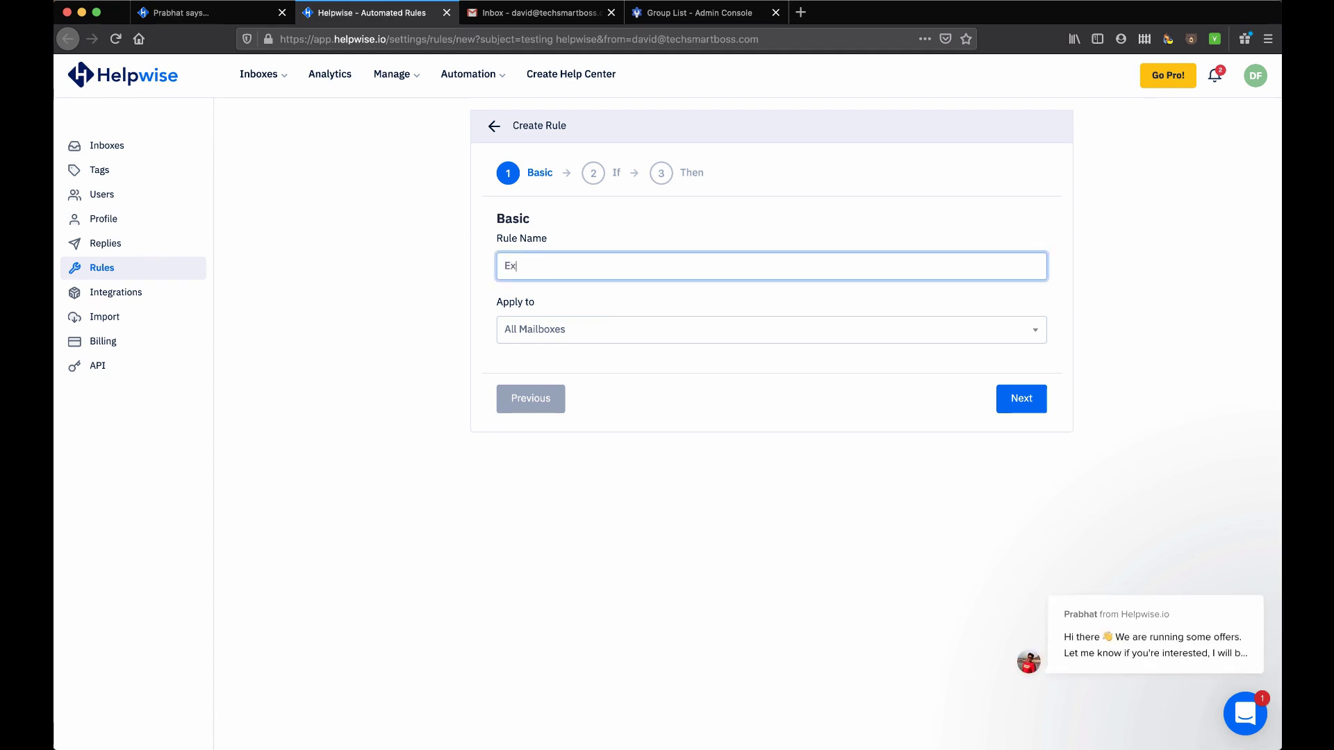
left_click(579, 330)
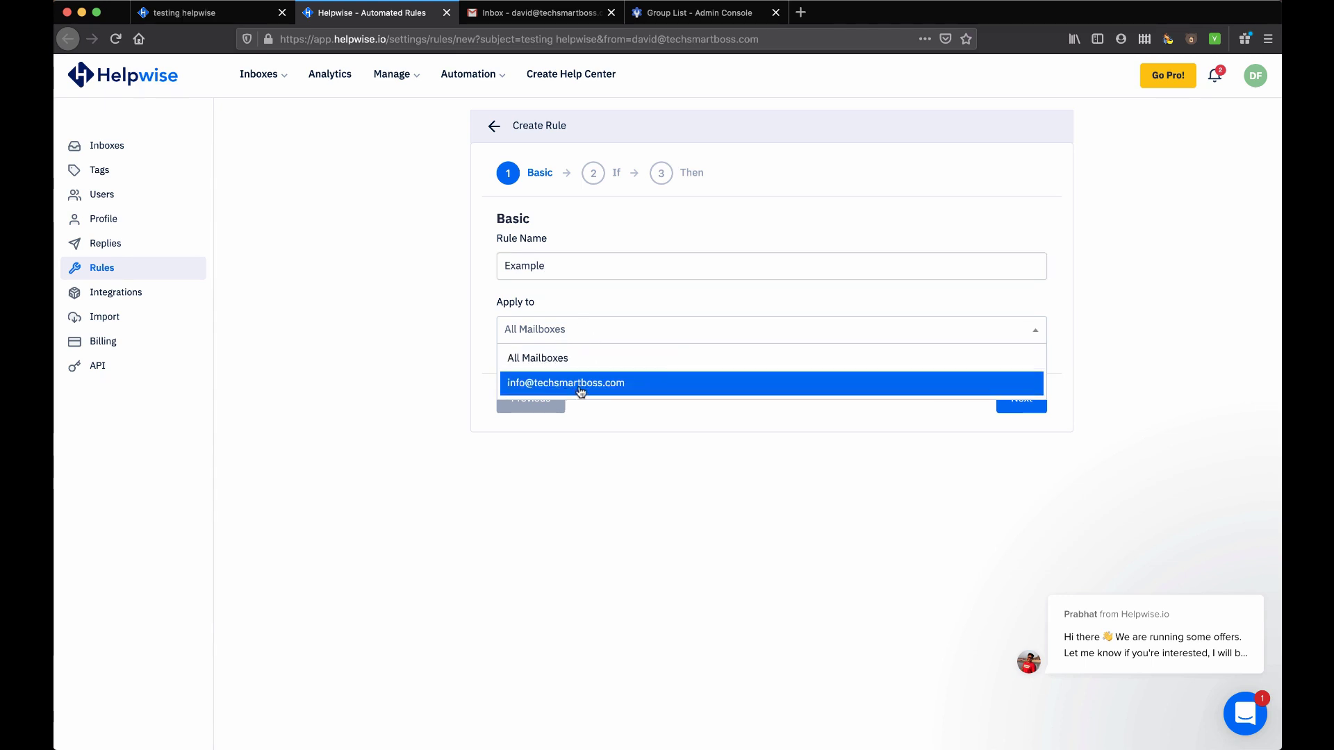
left_click(581, 386)
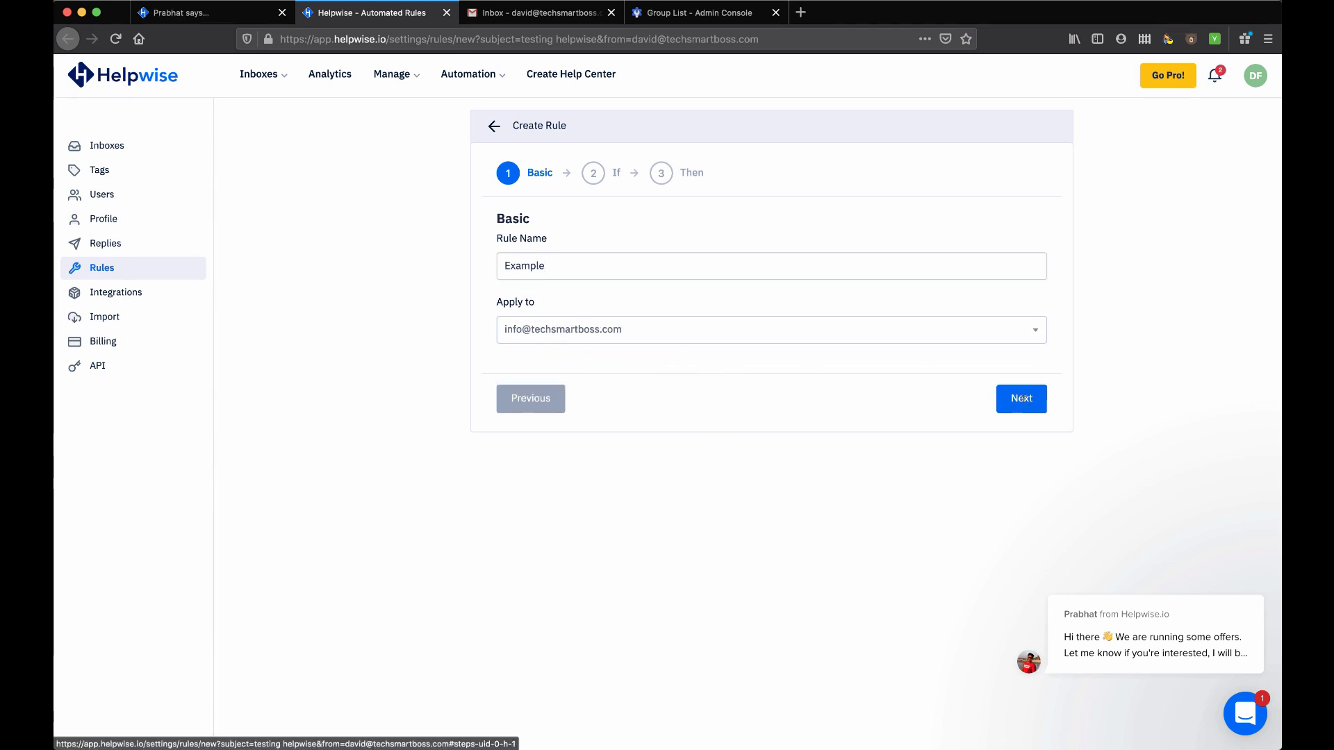
Fill the Has Words condition to match testing helpwise emails and move on to actions
left_click(1001, 397)
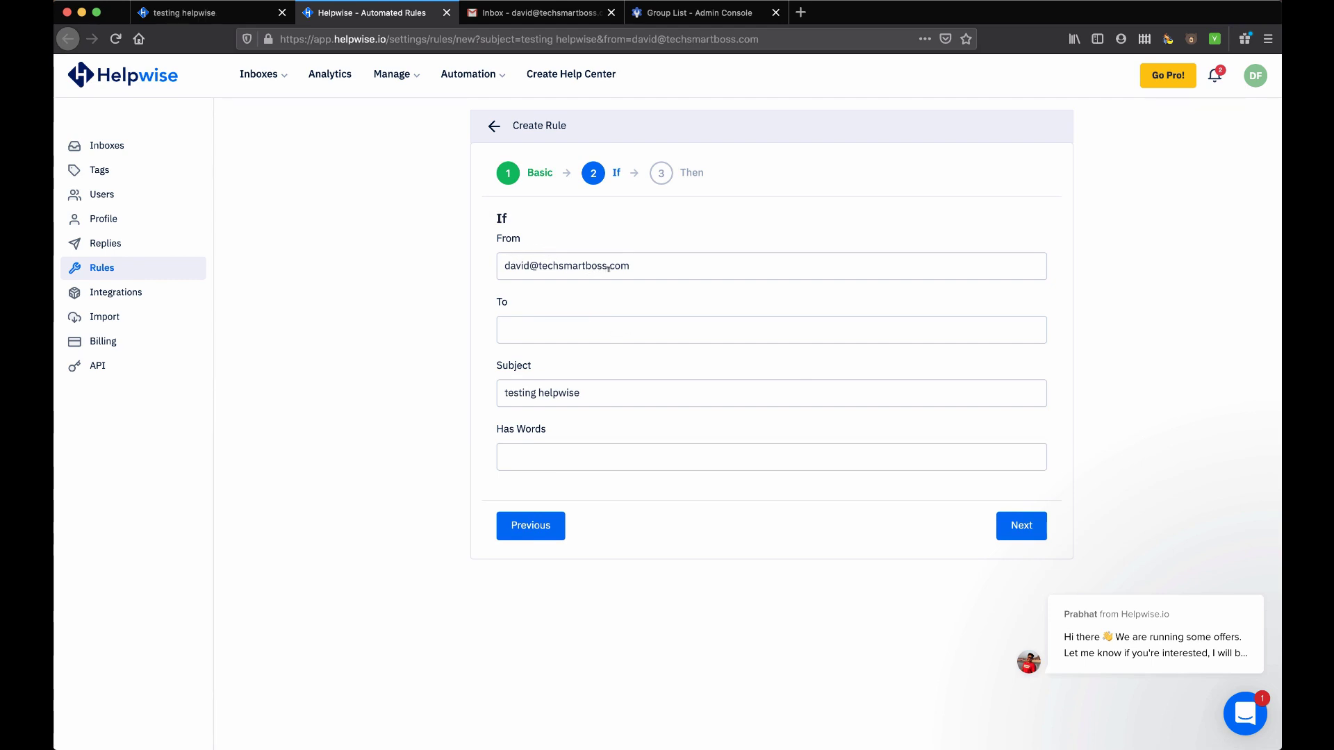
left_click(561, 455)
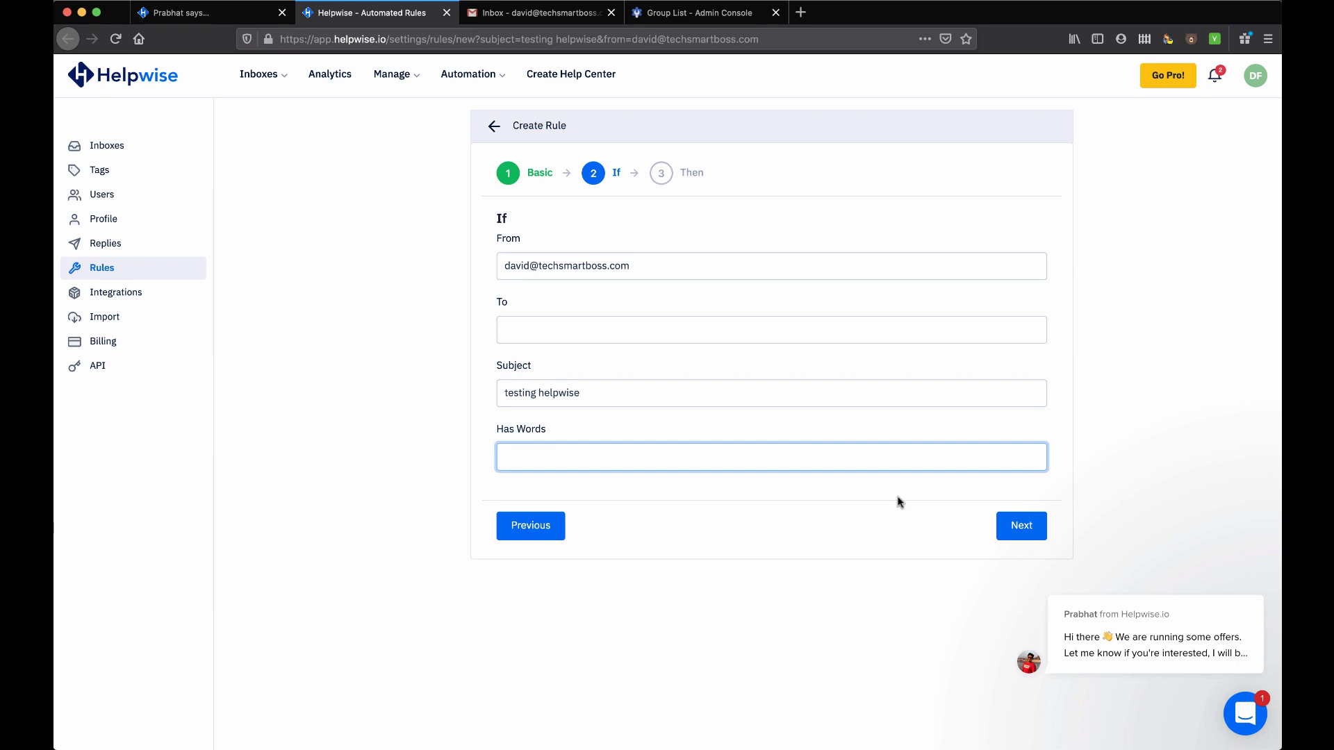
left_click(1026, 530)
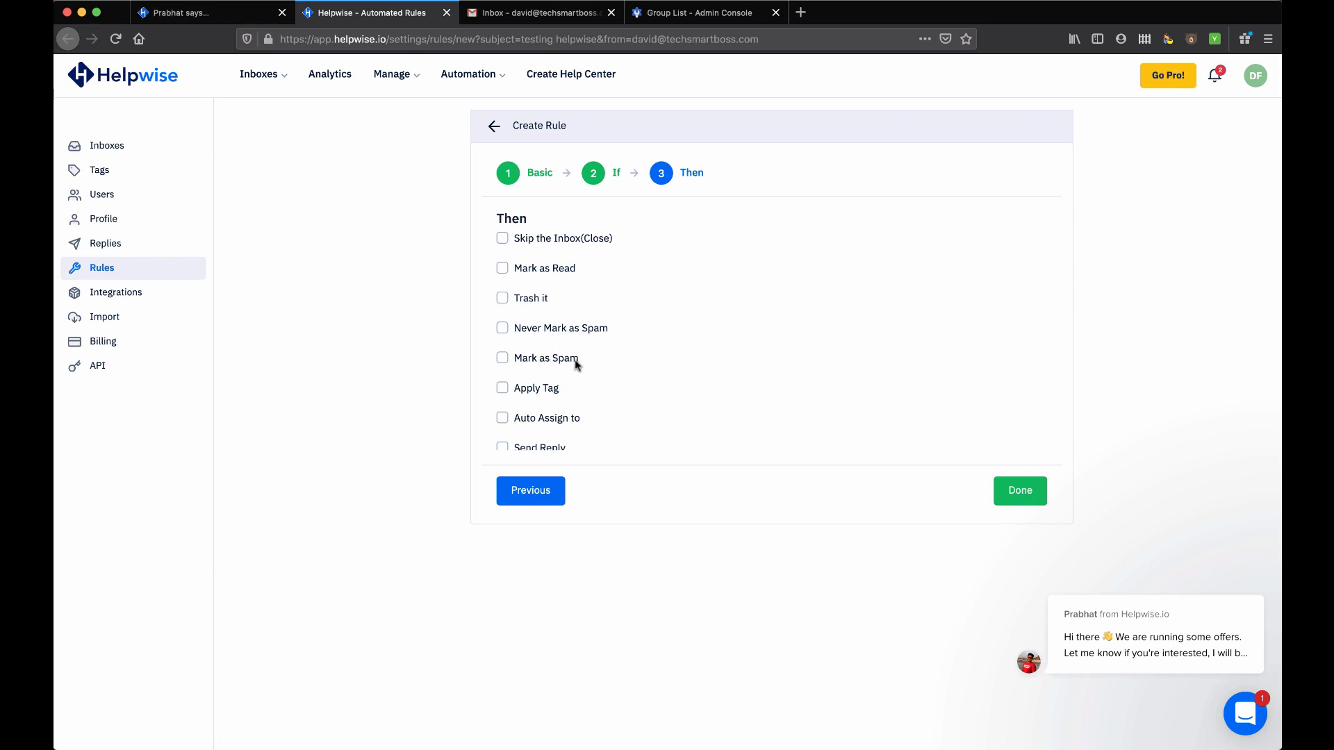
Try the Send Reply action, then remove it so no action is chosen
scroll(553, 387, "down", 1)
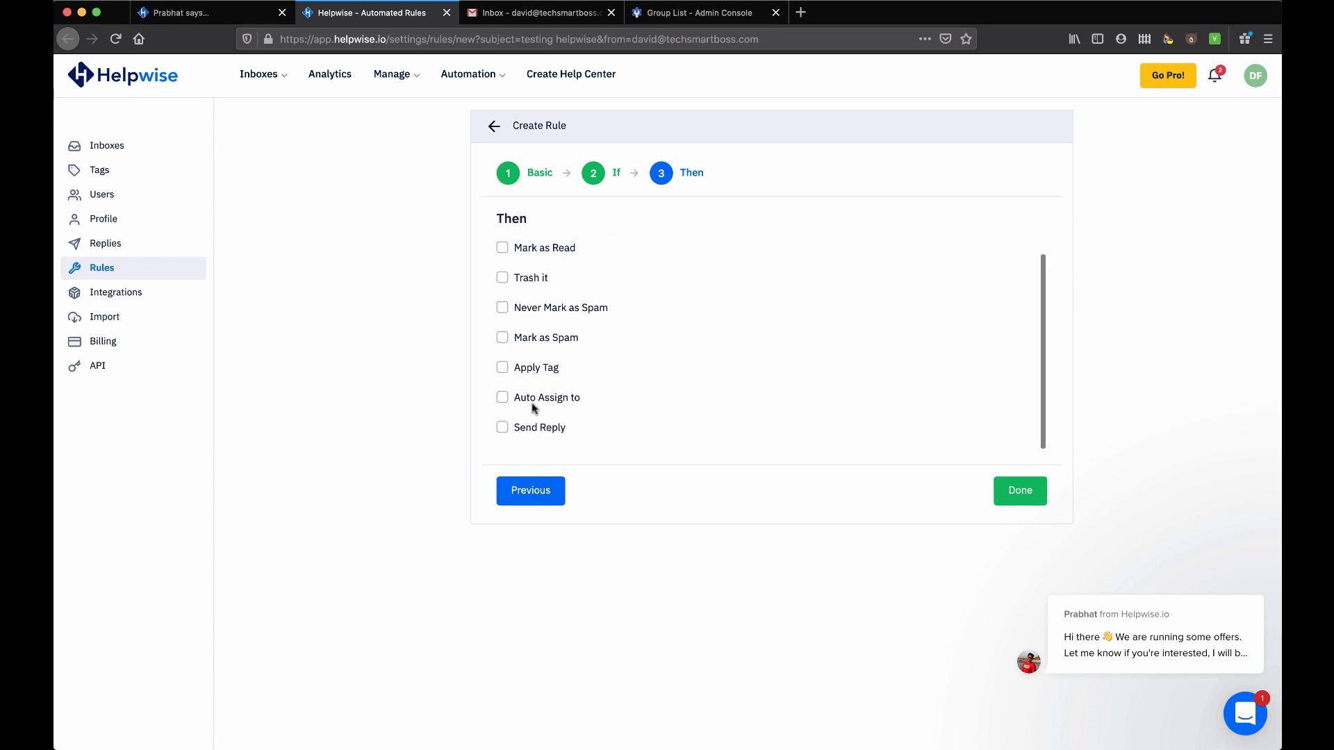
left_click(502, 427)
scroll(653, 416, "down", 3)
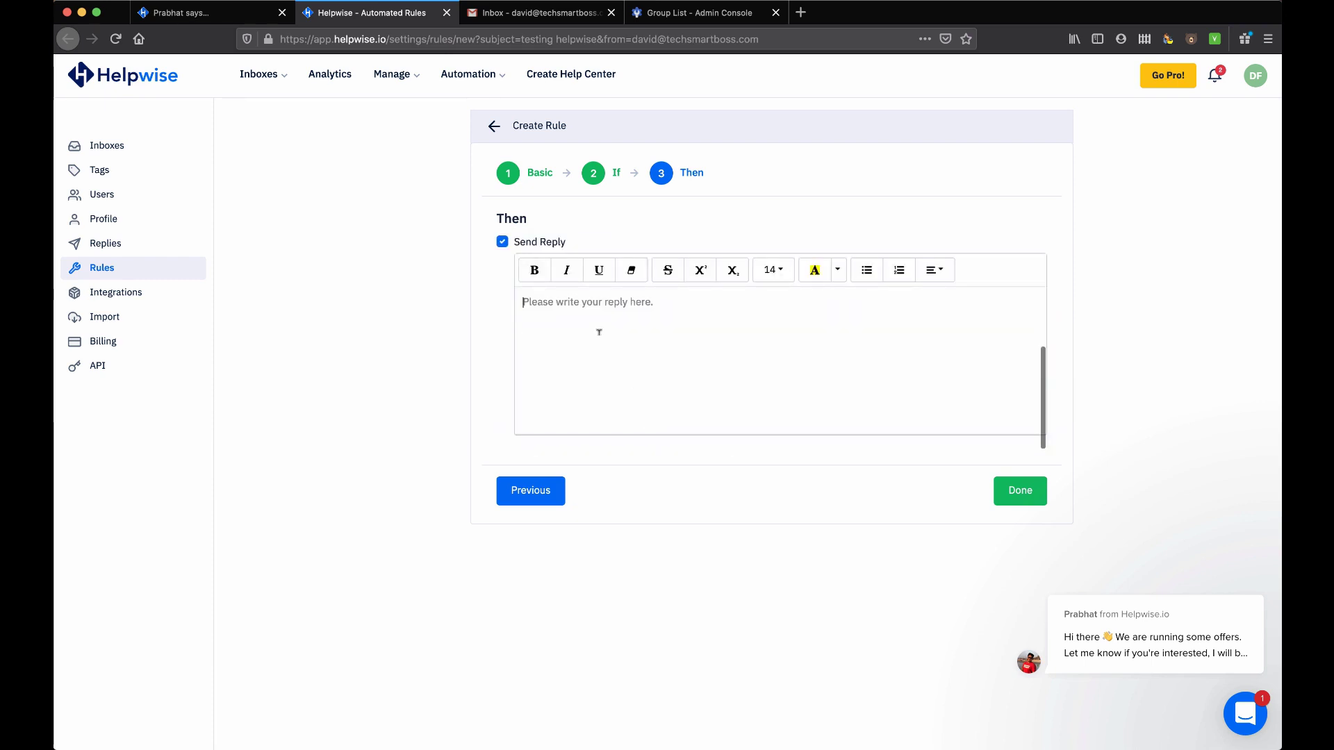
scroll(599, 333, "up", 3)
left_click(503, 351)
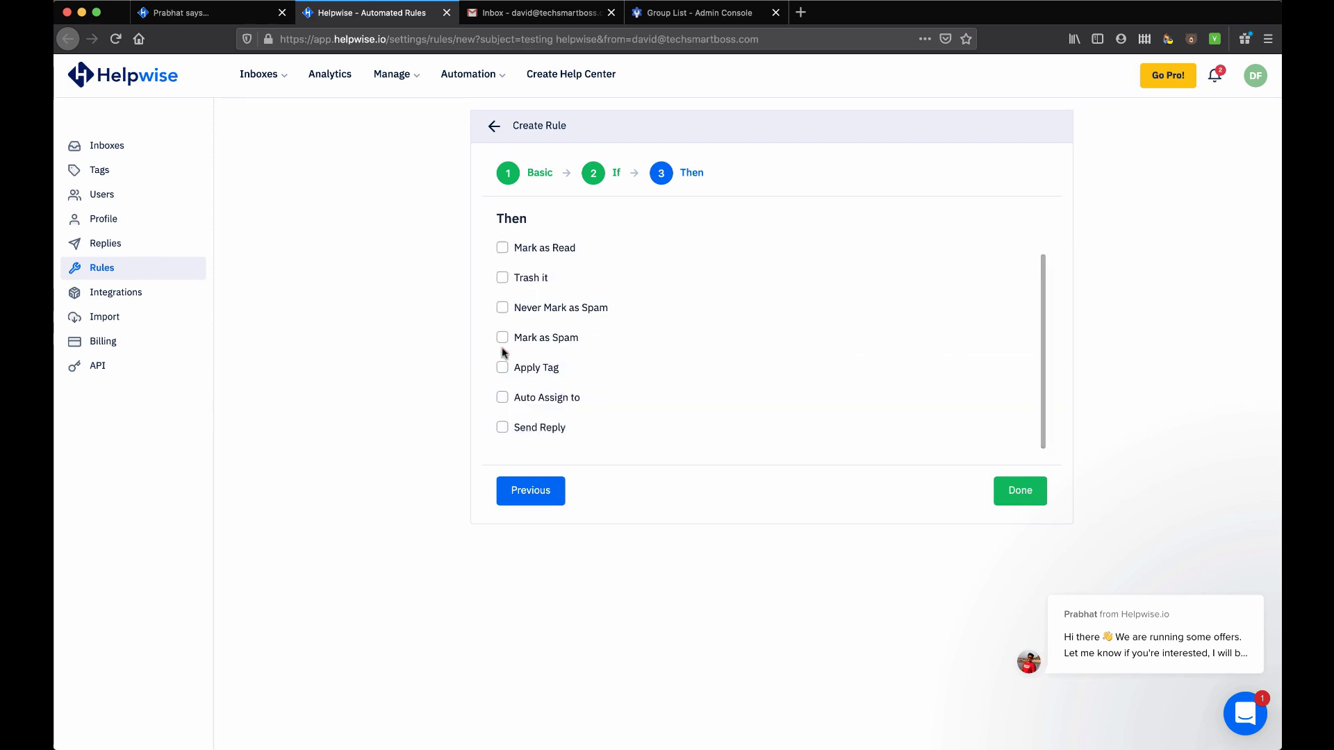
scroll(505, 353, "up", 1)
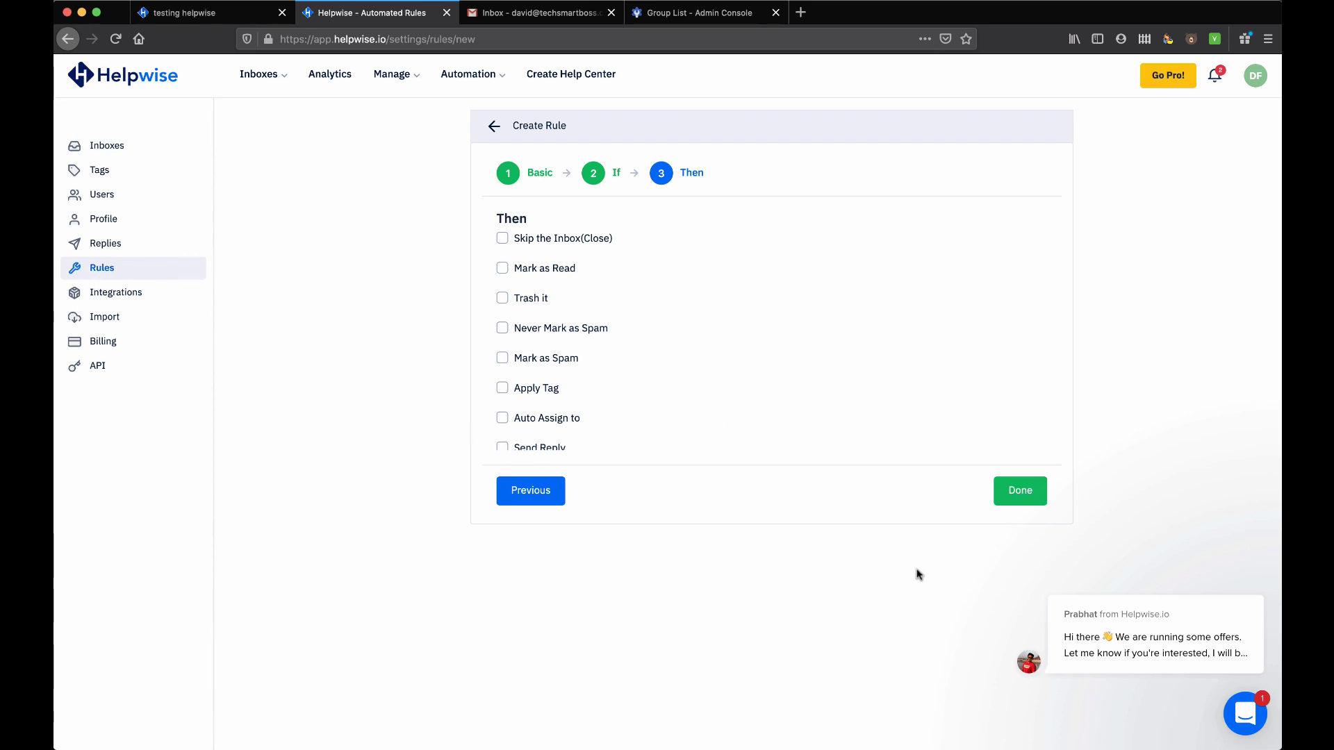
Choose Skip the Inbox(Close) as the action, finish the wizard, and save the Example rule
left_click(502, 239)
left_click(1015, 487)
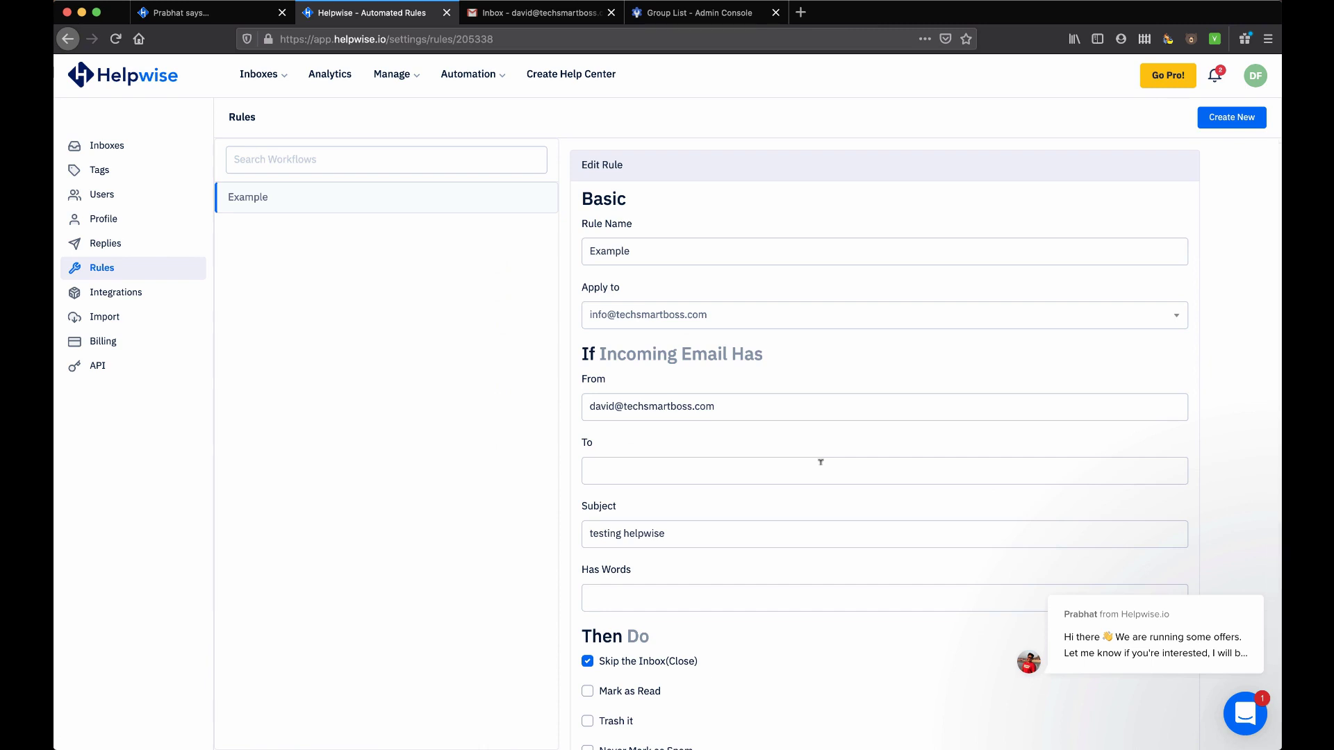
scroll(821, 464, "down", 3)
scroll(821, 467, "up", 3)
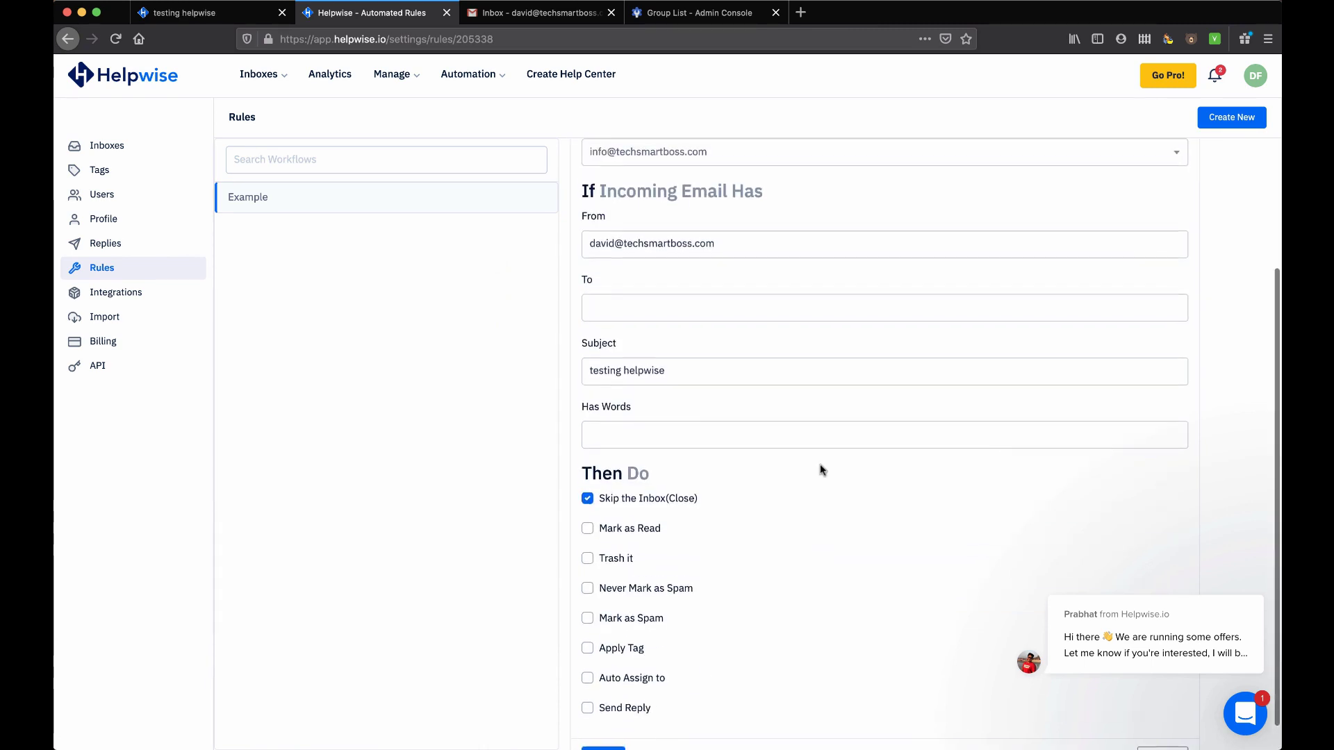
scroll(820, 470, "down", 3)
left_click(610, 730)
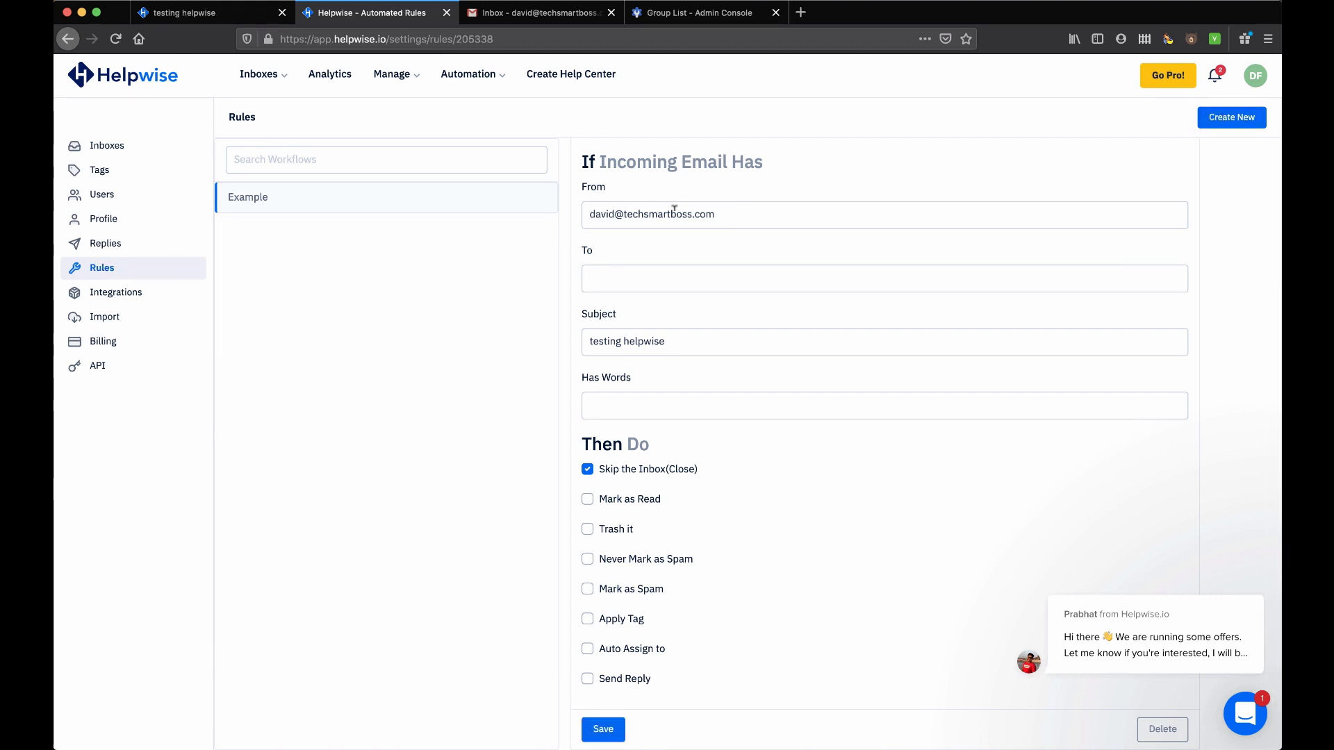
Switch to the Info inbox, view Unassigned and Sent Mail, then open and discard a new message
left_click(255, 77)
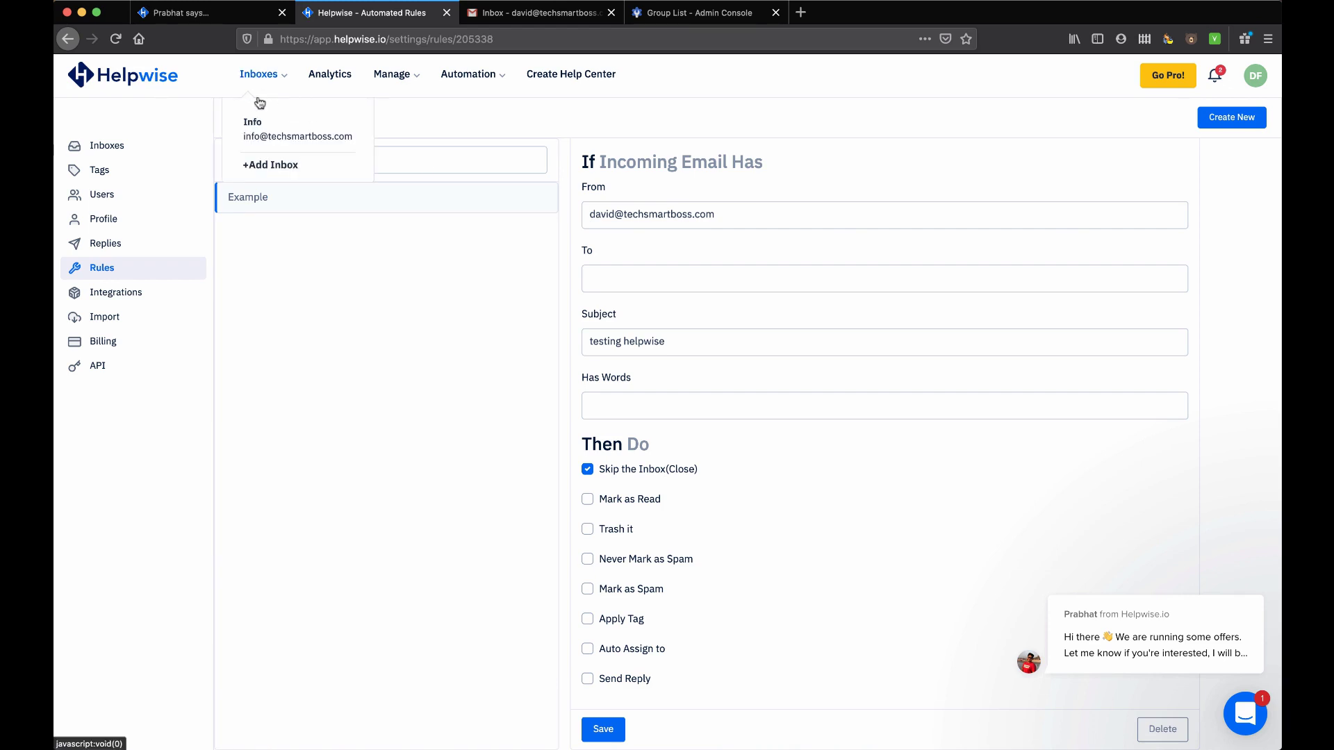
left_click(271, 140)
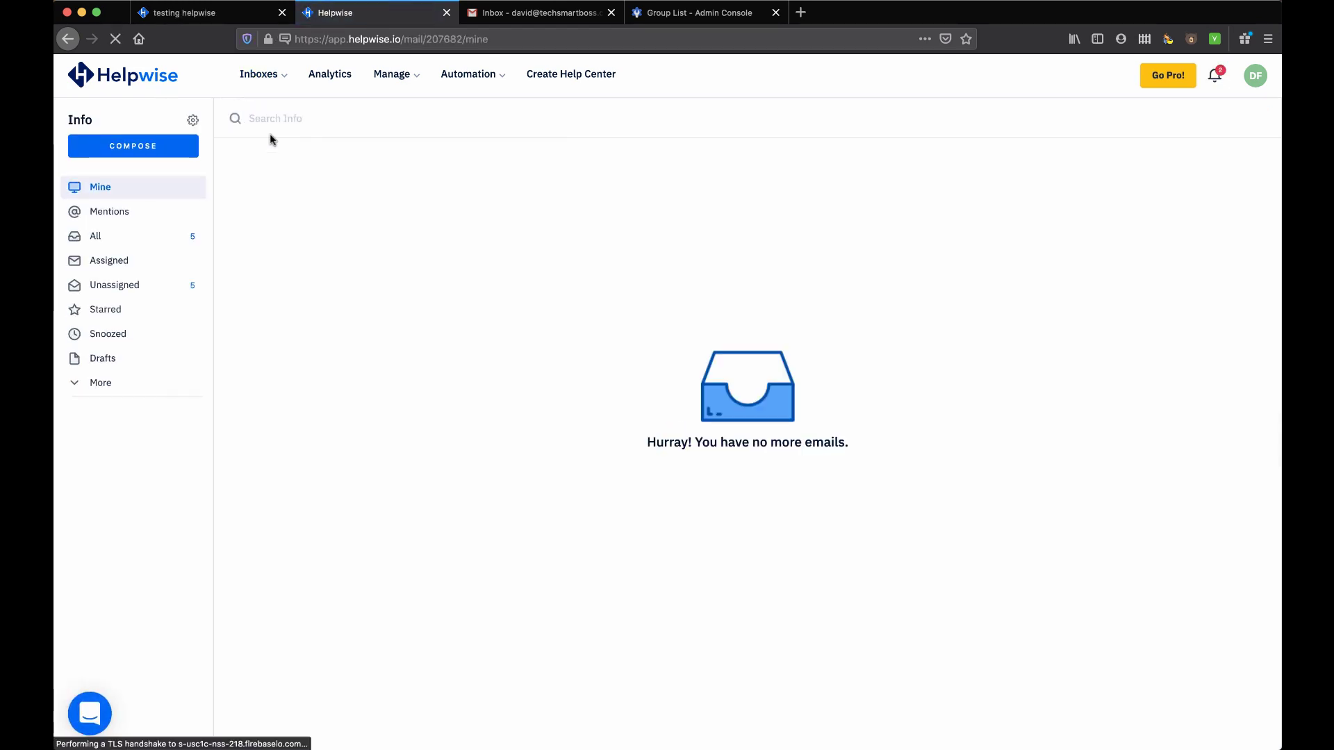
left_click(116, 285)
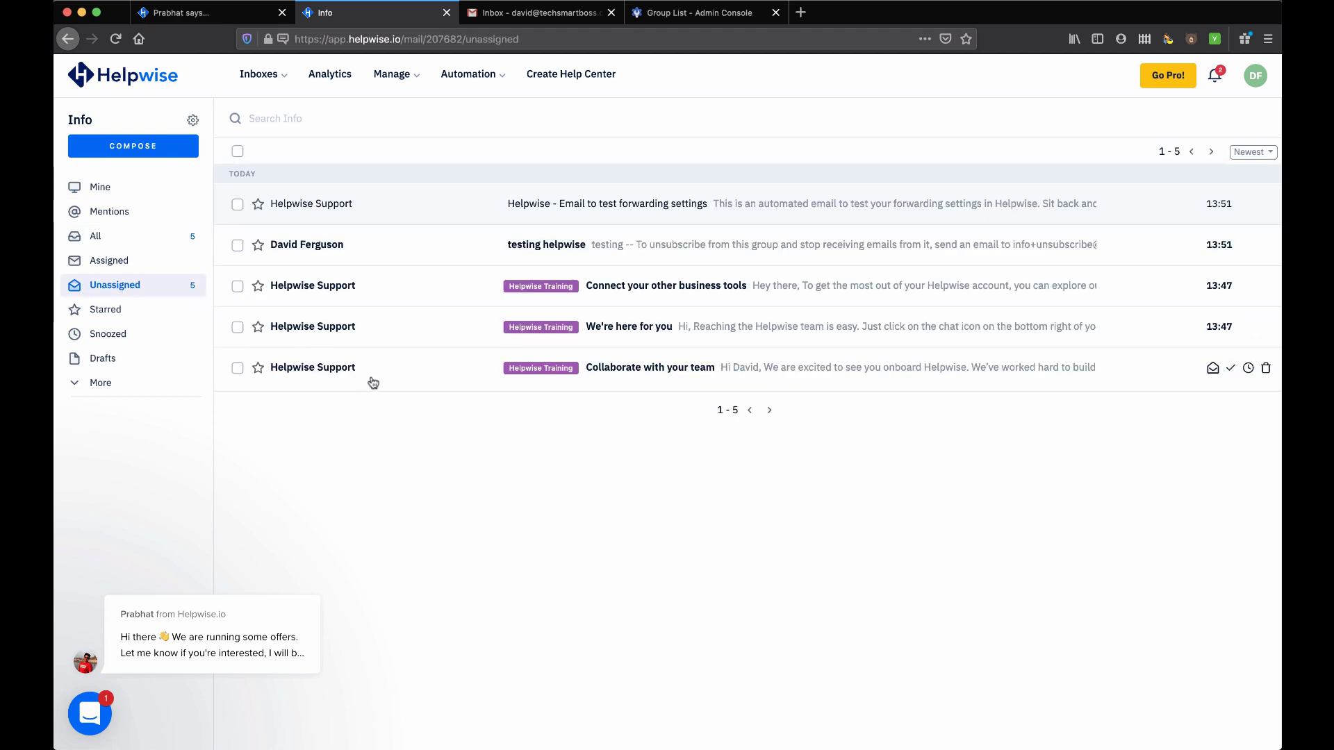
left_click(101, 382)
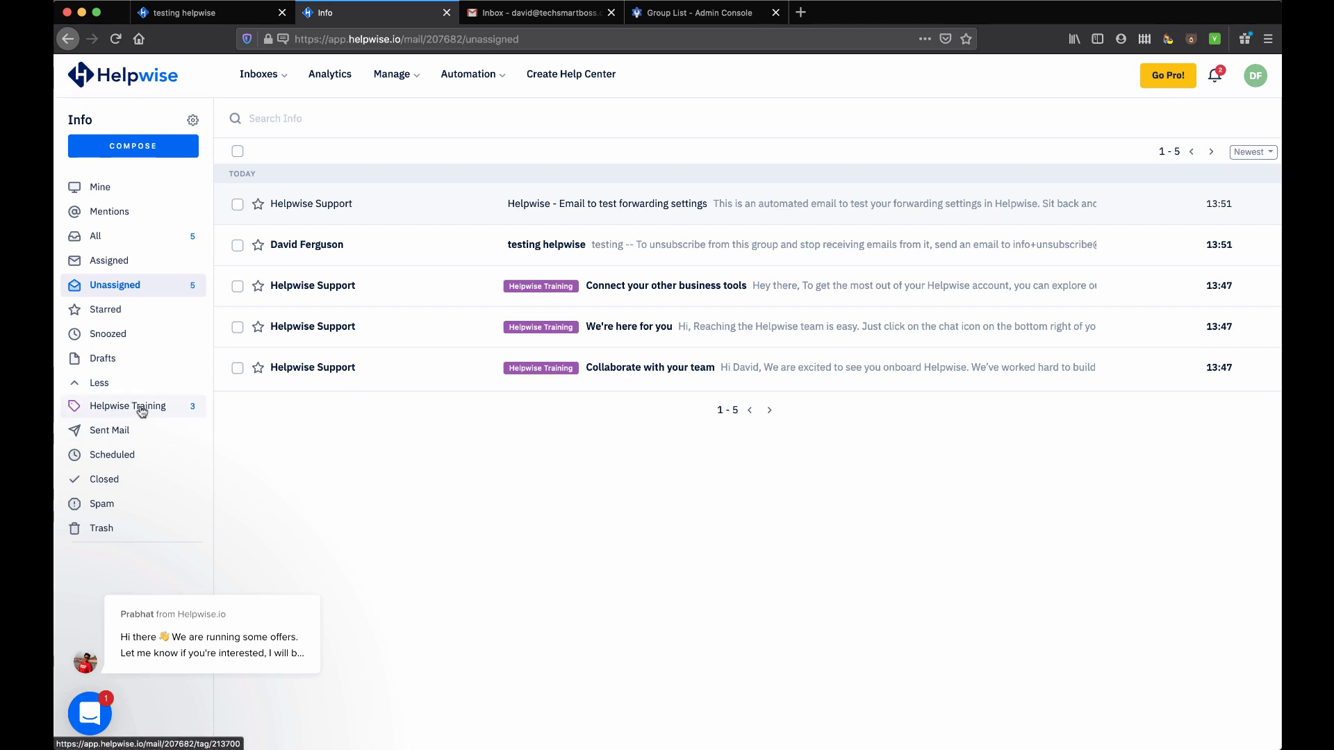
left_click(109, 432)
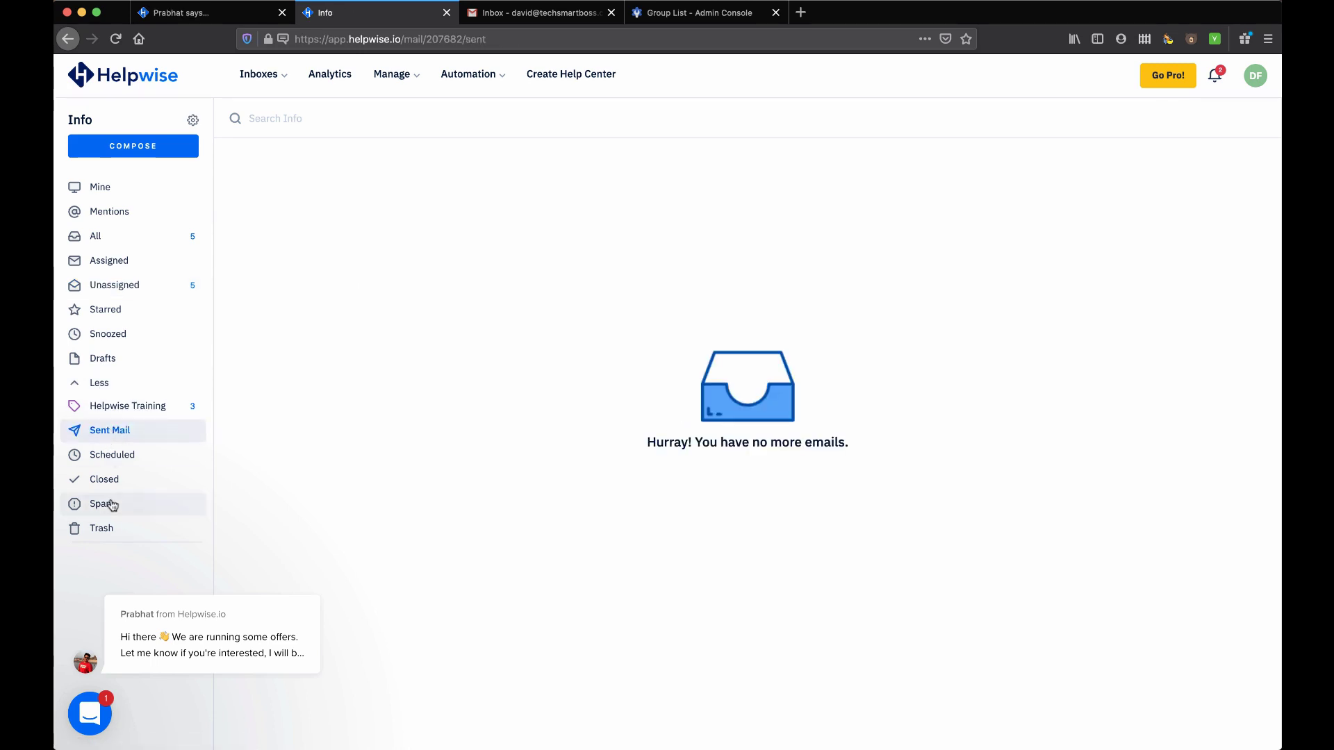
left_click(146, 147)
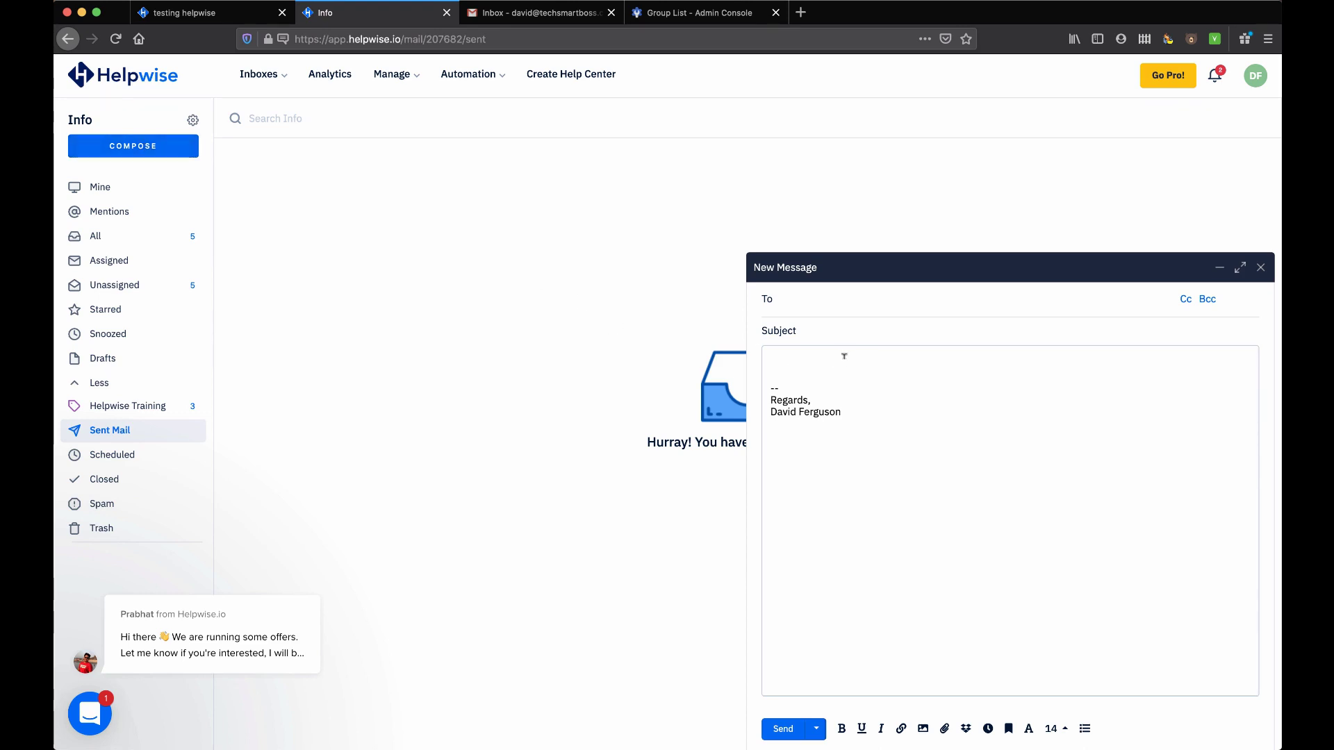
left_click(1260, 269)
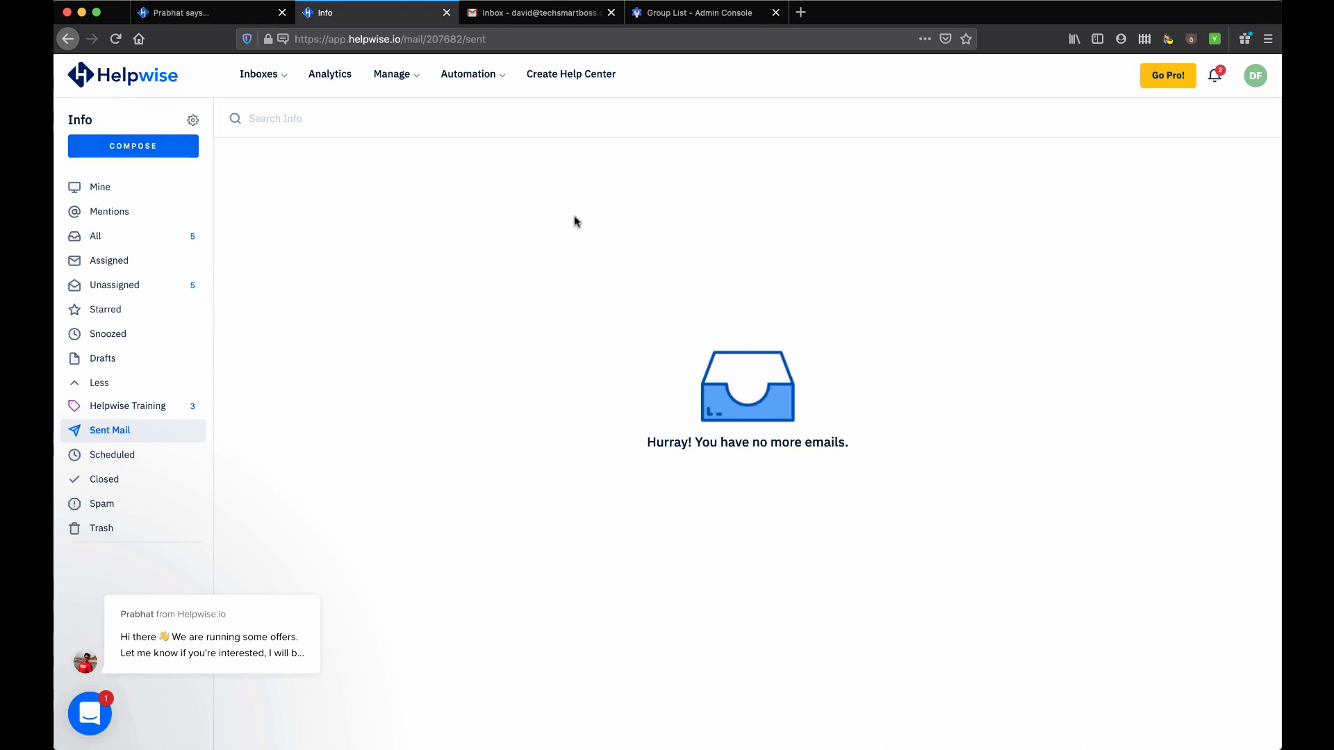
Look over the Saved Replies and Rules settings, then go to Integrations
left_click(394, 80)
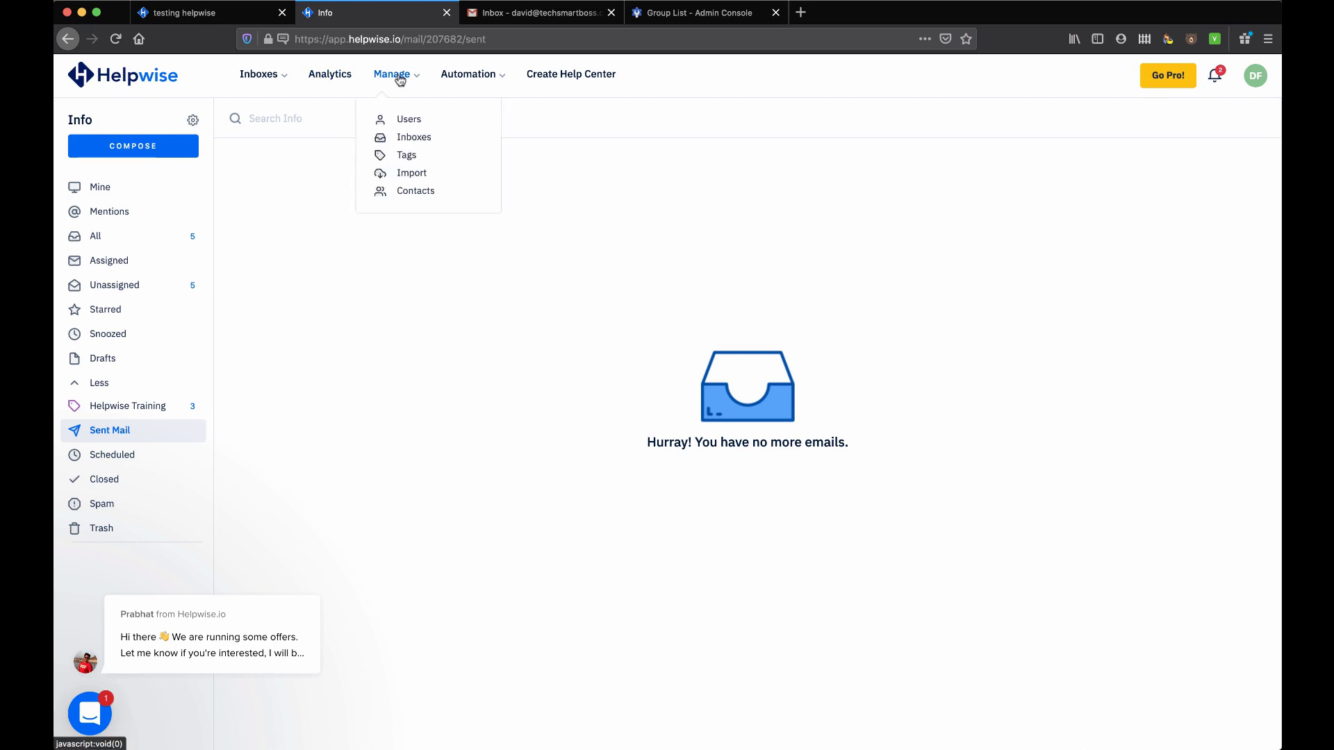
left_click(480, 82)
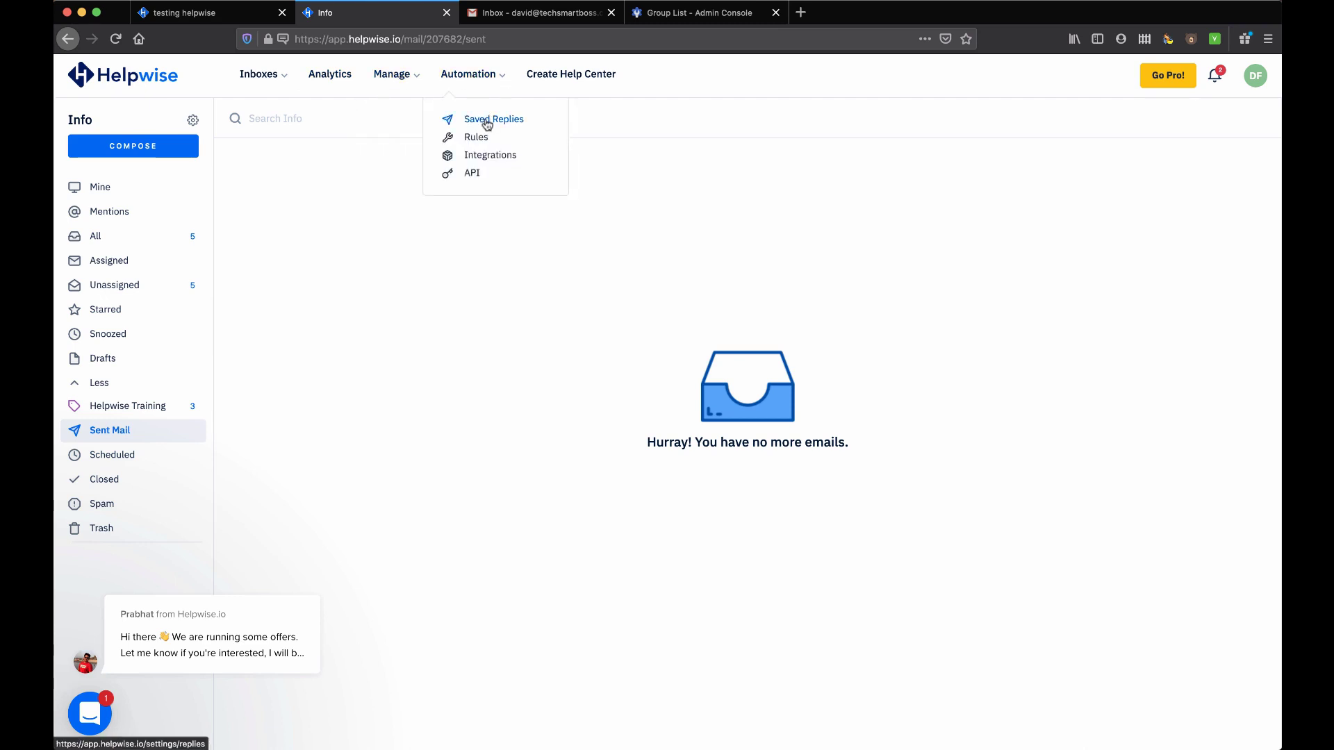
left_click(486, 122)
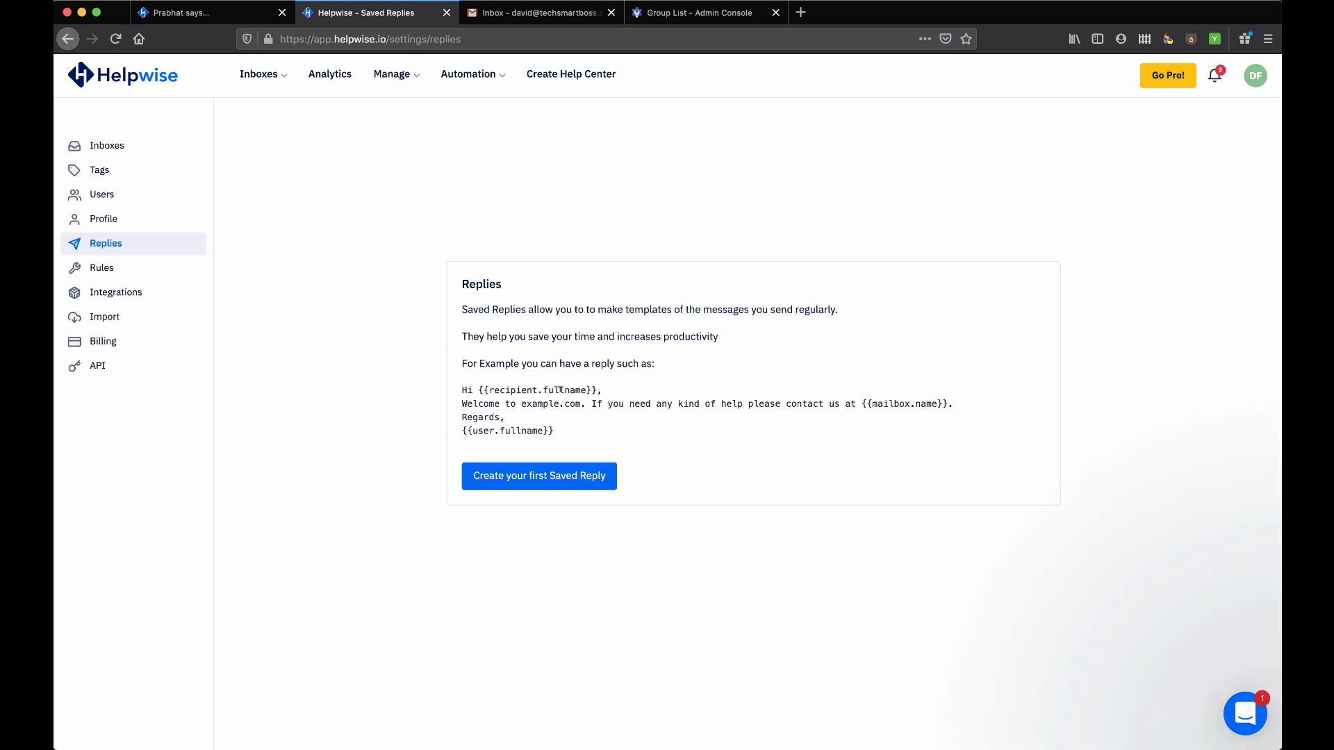
left_click_drag(478, 390, 595, 391)
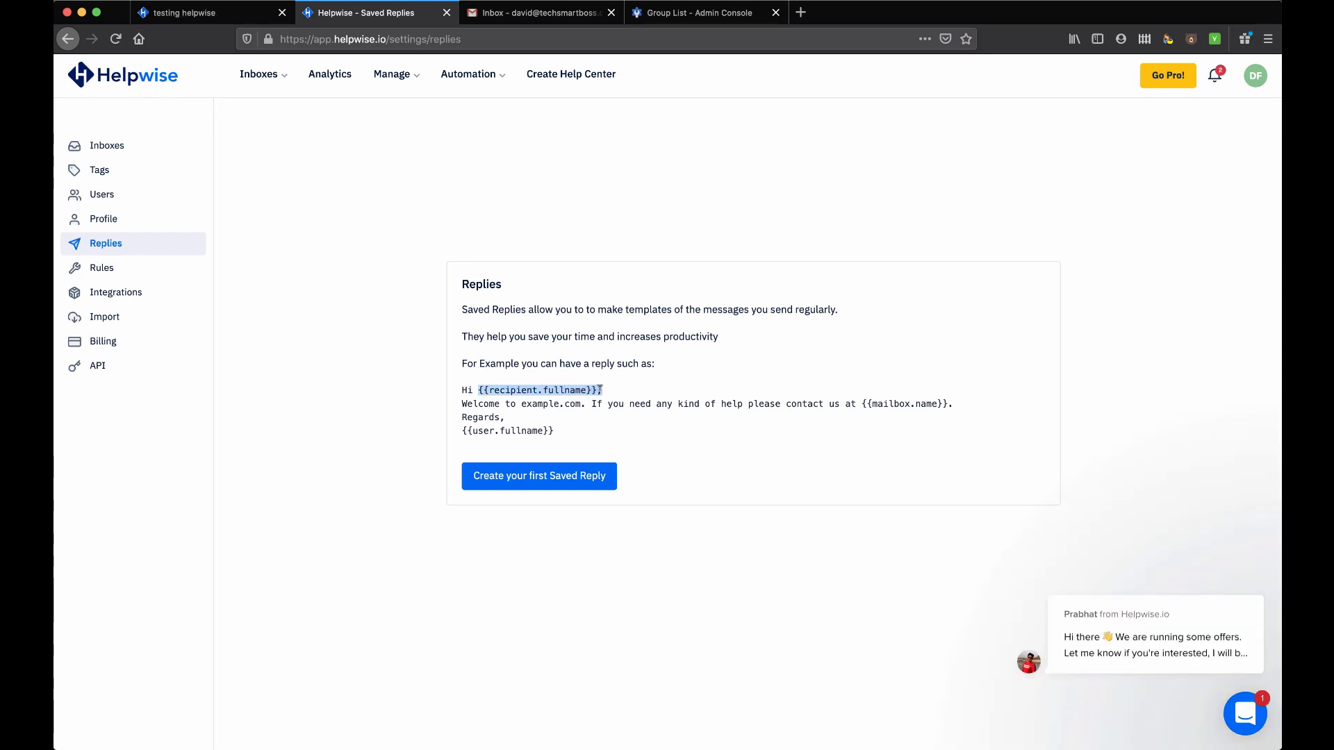
left_click(104, 269)
left_click(130, 298)
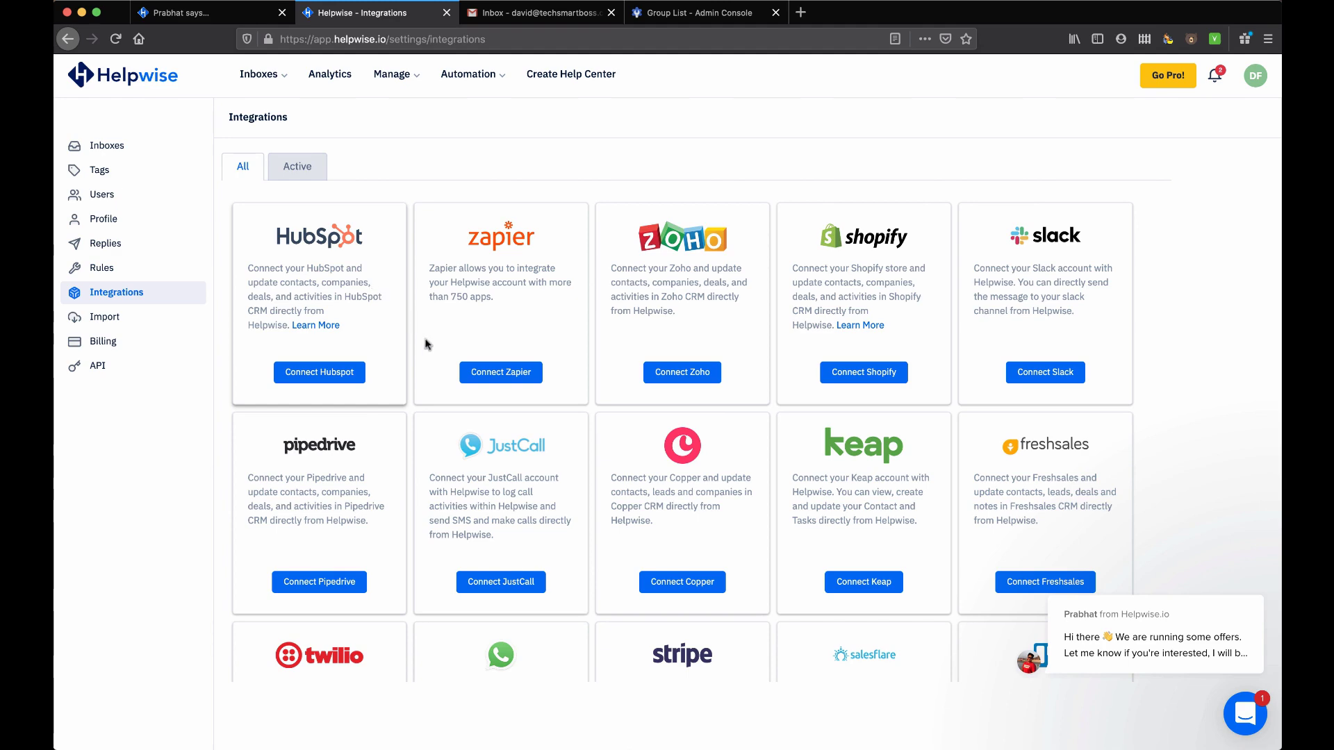
Browse the full integrations grid, then check the Import and API settings pages
scroll(433, 358, "down", 3)
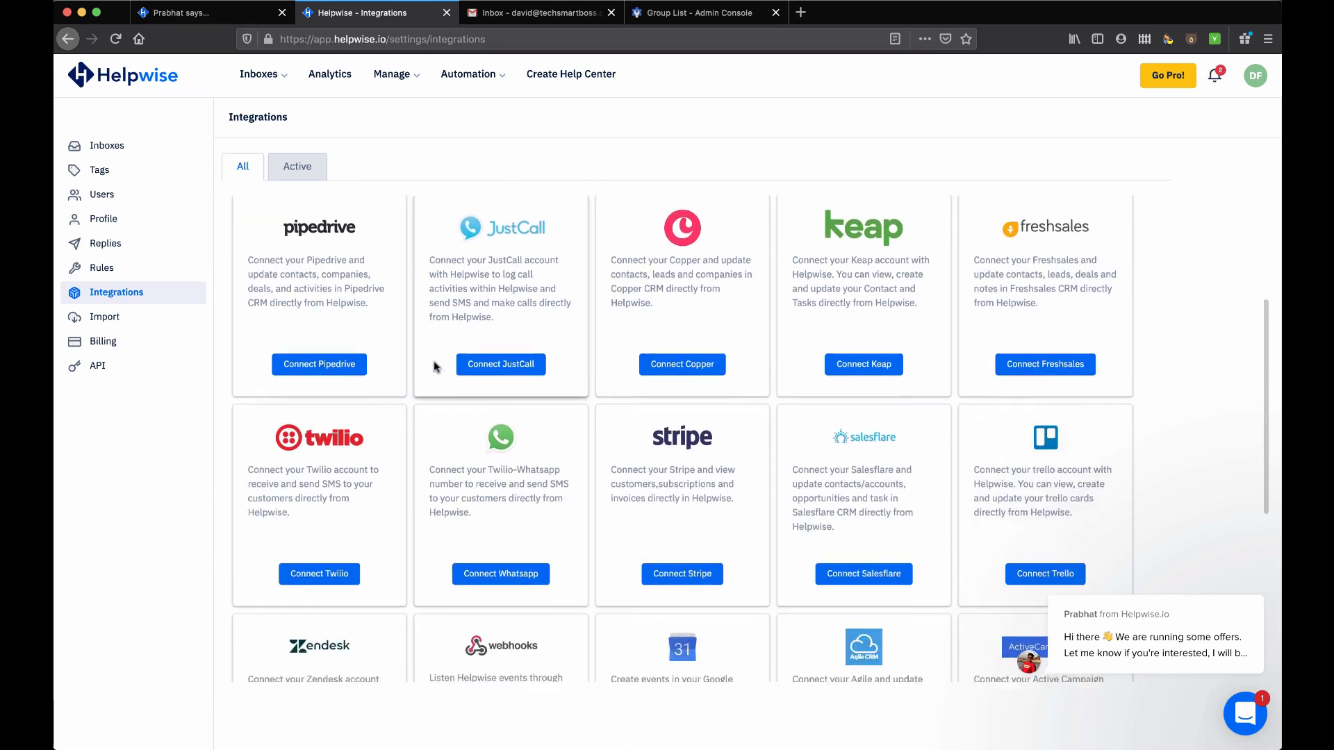
scroll(434, 367, "up", 3)
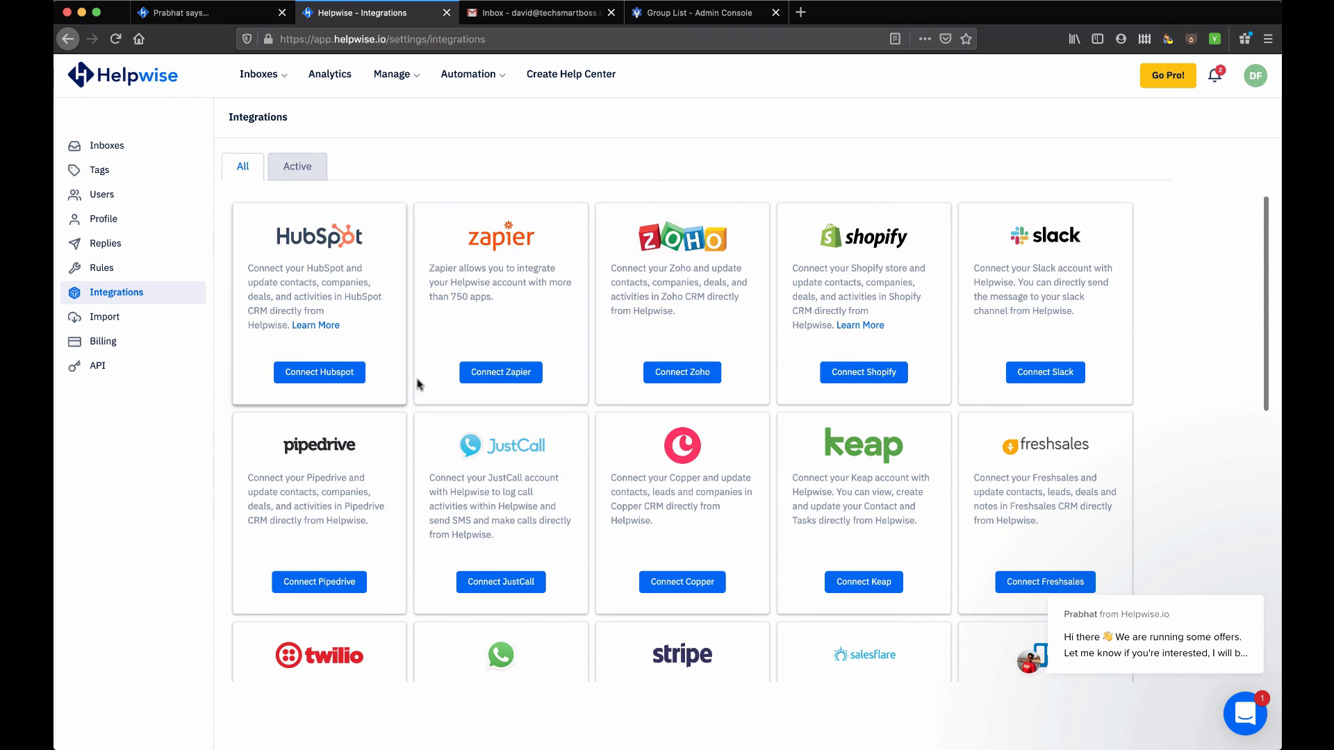
scroll(452, 388, "down", 1)
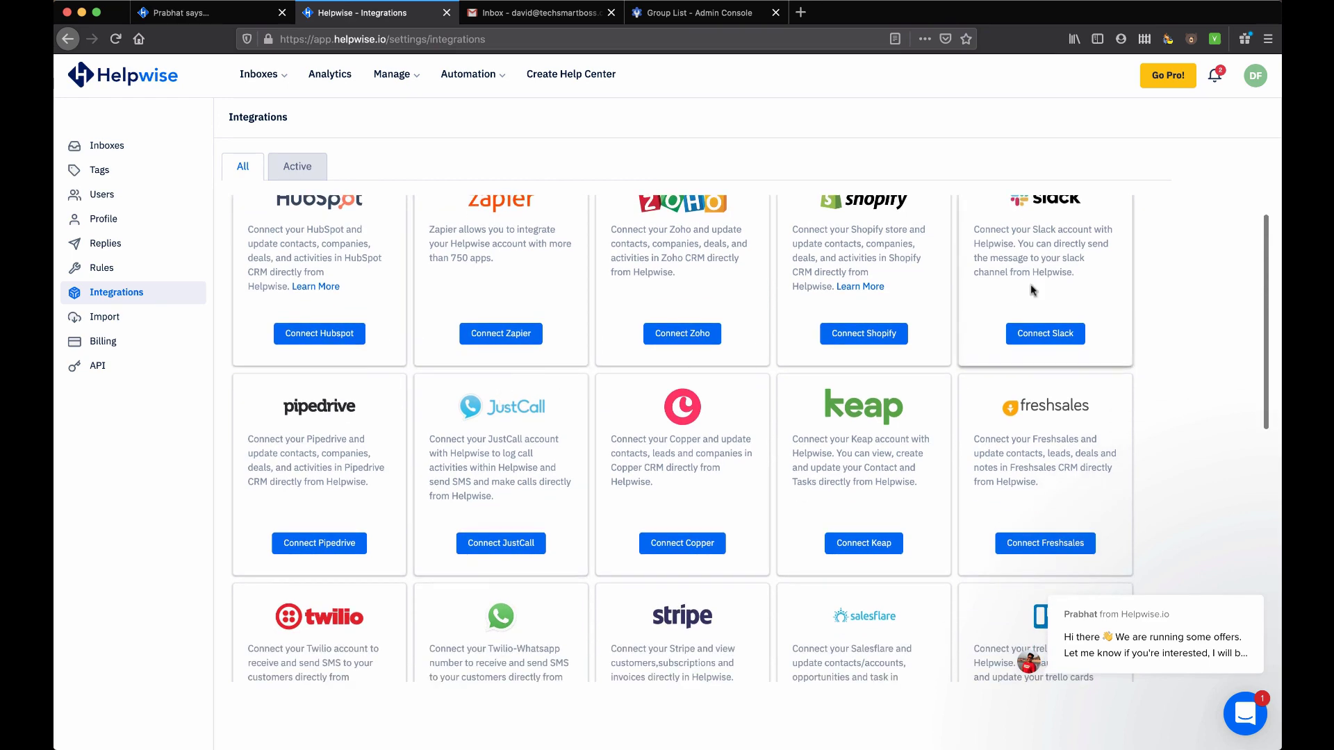
scroll(1031, 291, "down", 3)
scroll(834, 376, "down", 2)
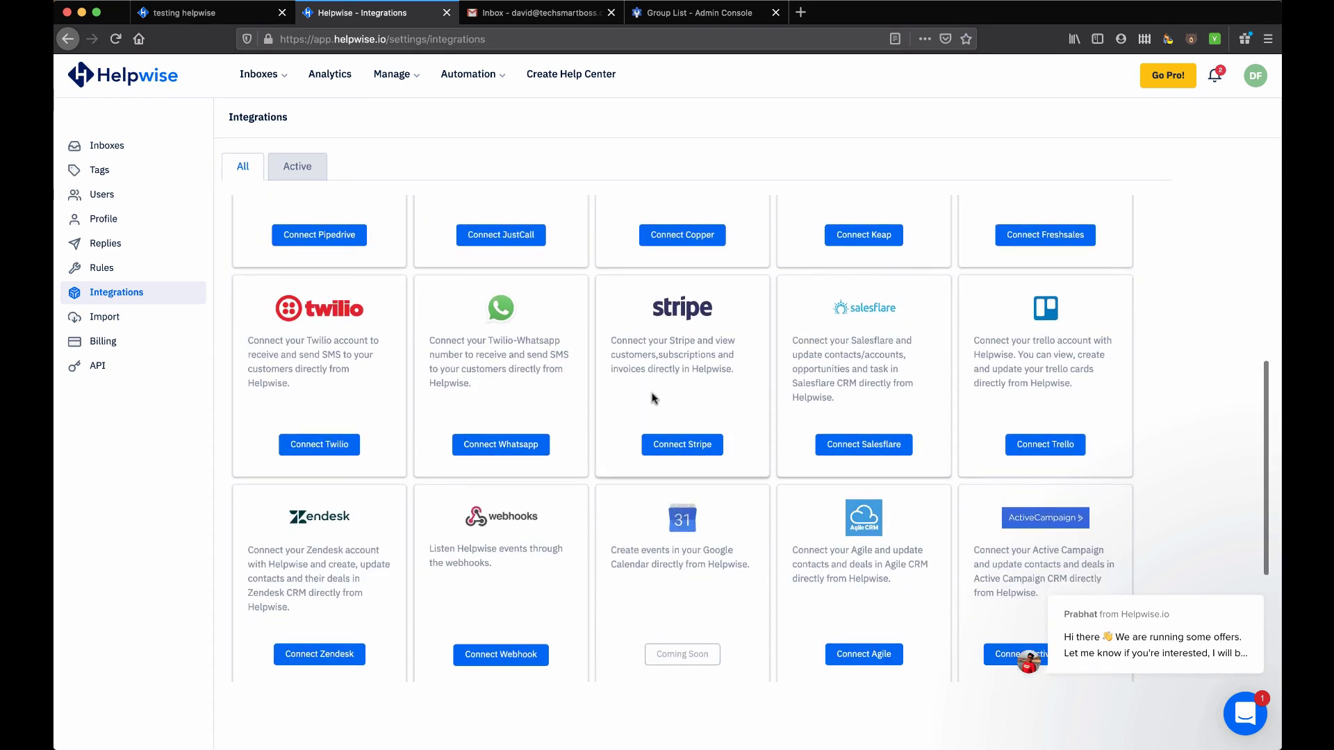
scroll(647, 398, "down", 3)
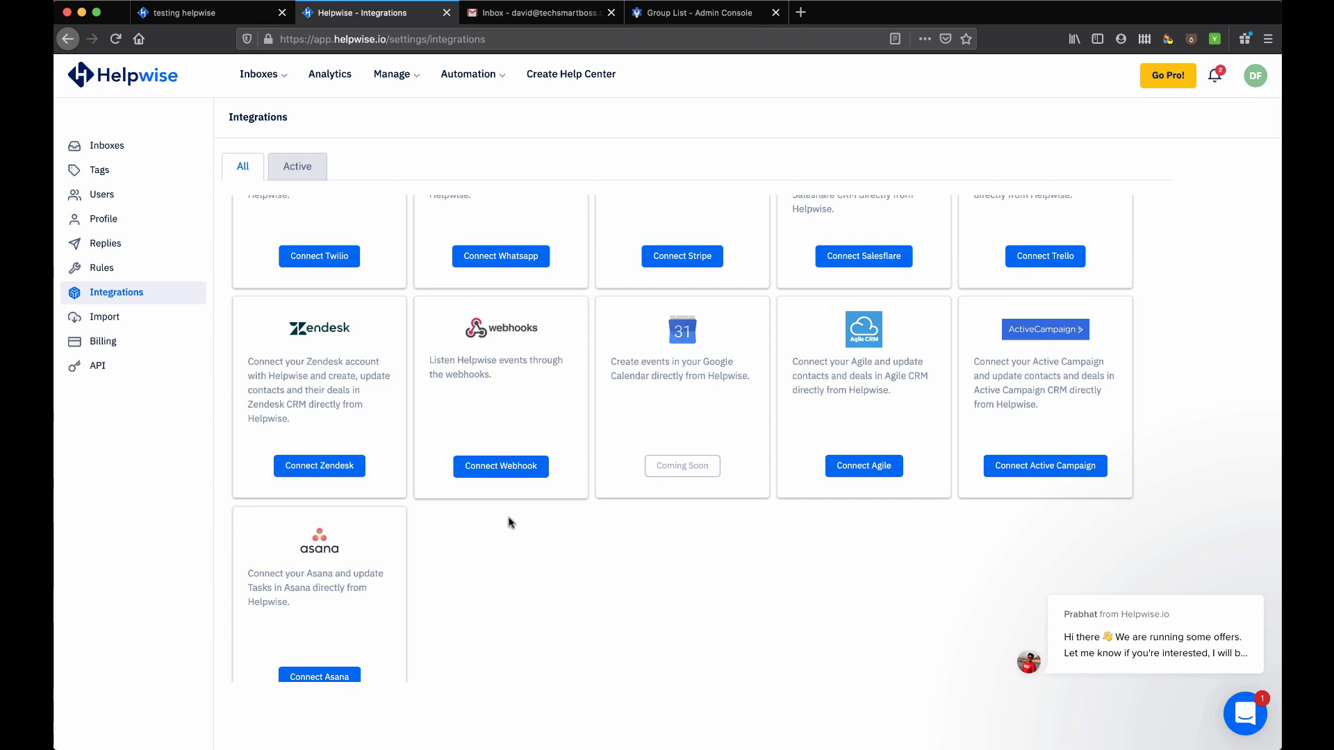
scroll(512, 506, "up", 6)
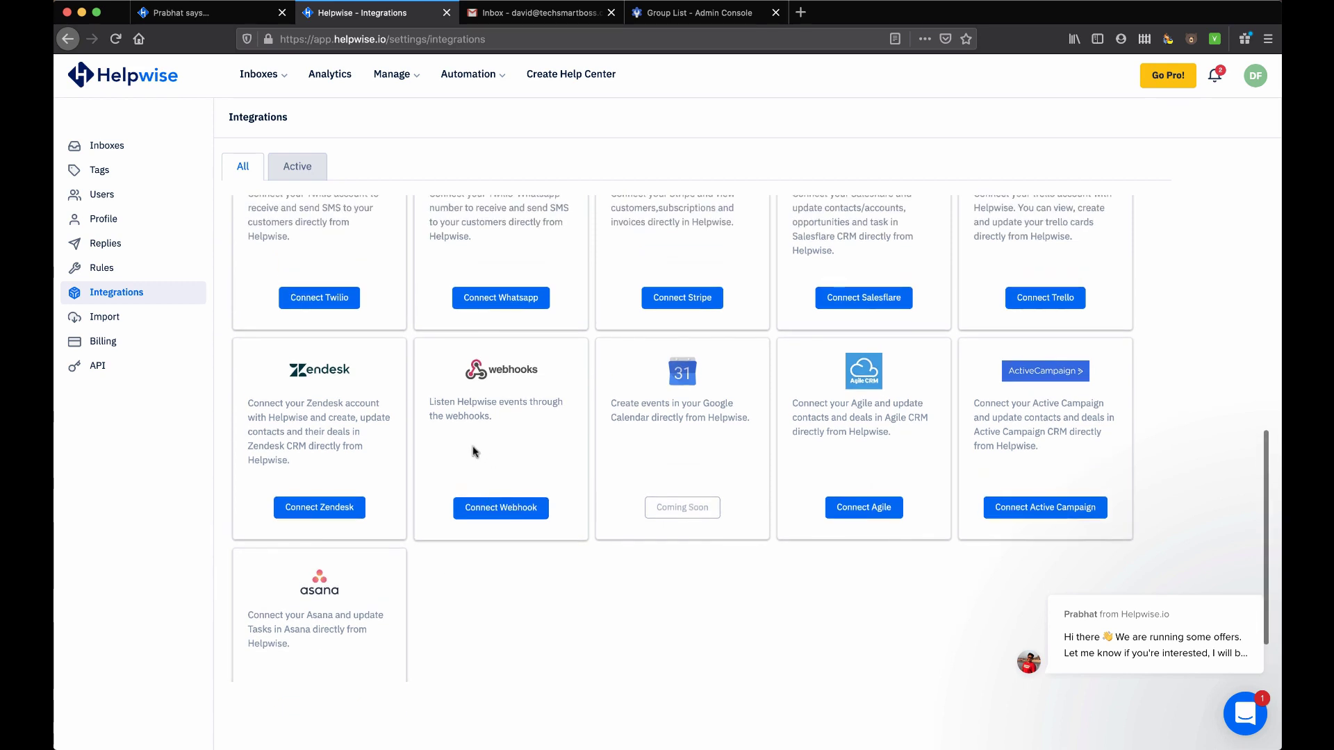
scroll(480, 480, "up", 1)
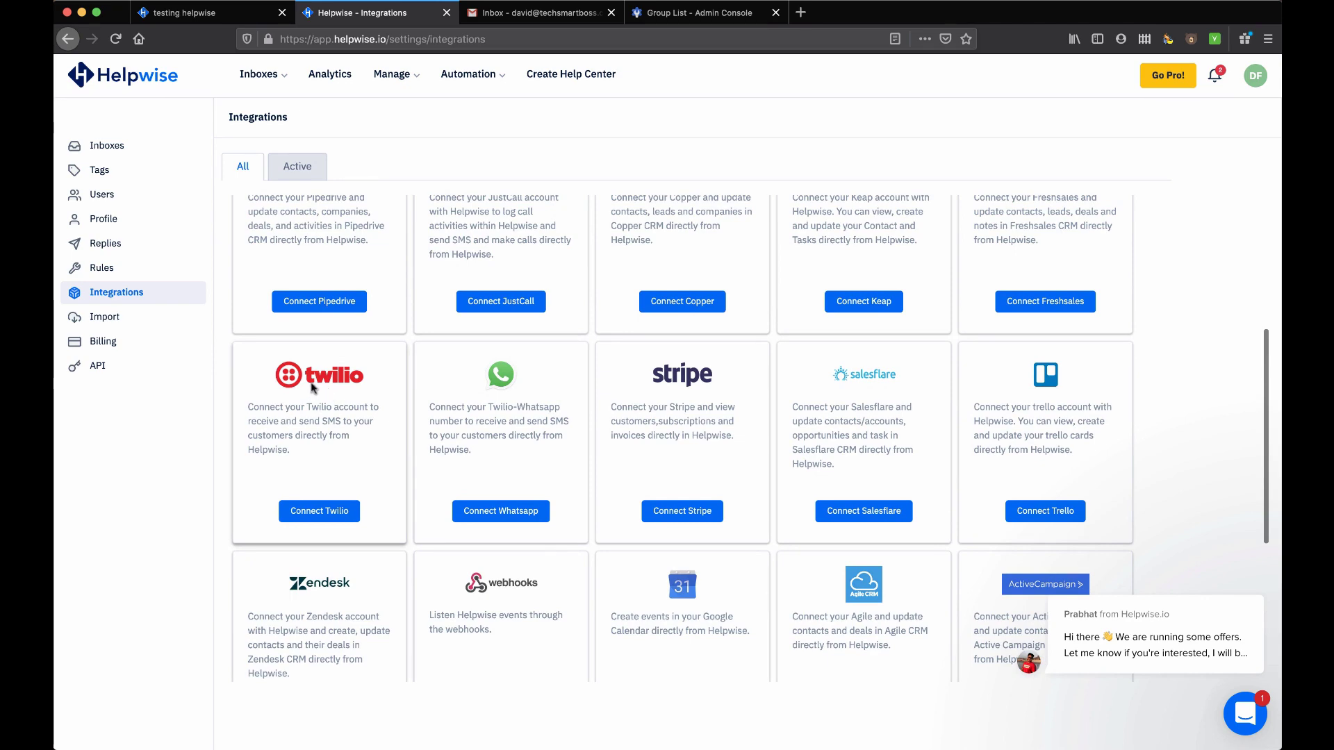
scroll(500, 403, "up", 4)
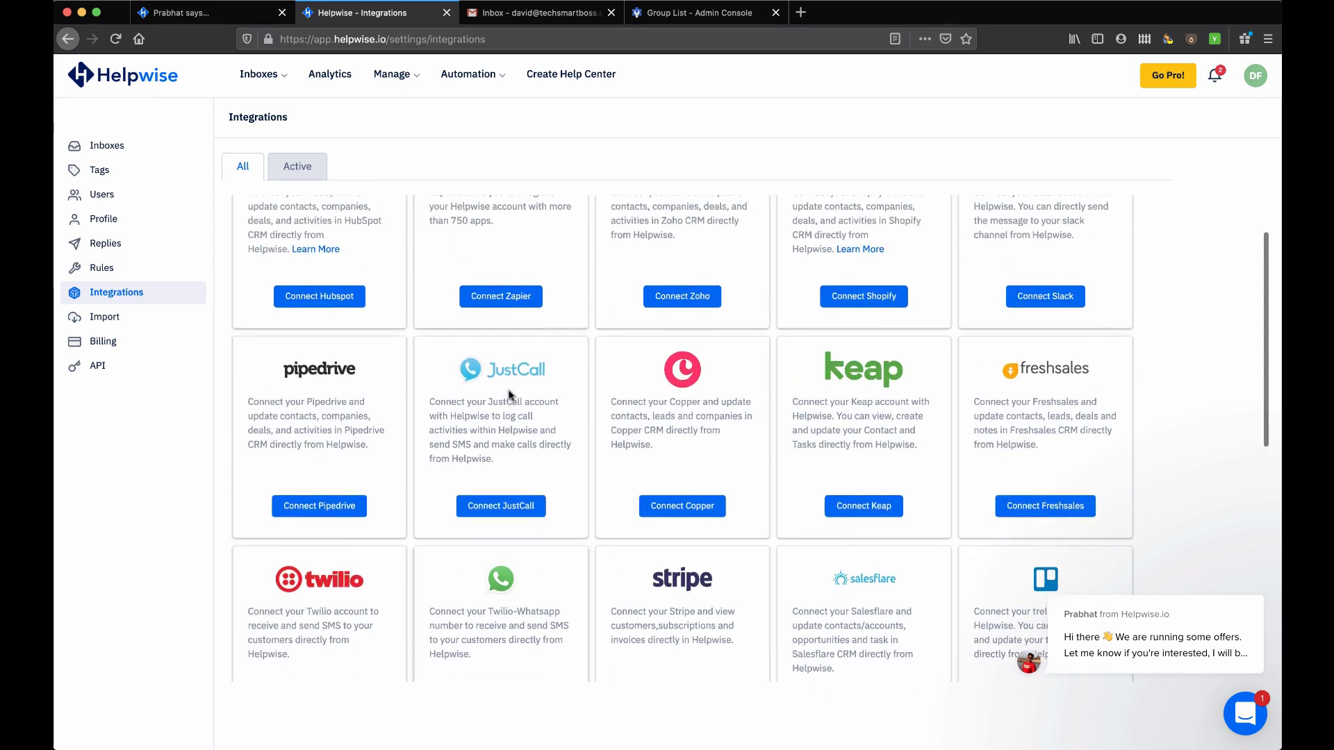
scroll(469, 438, "up", 1)
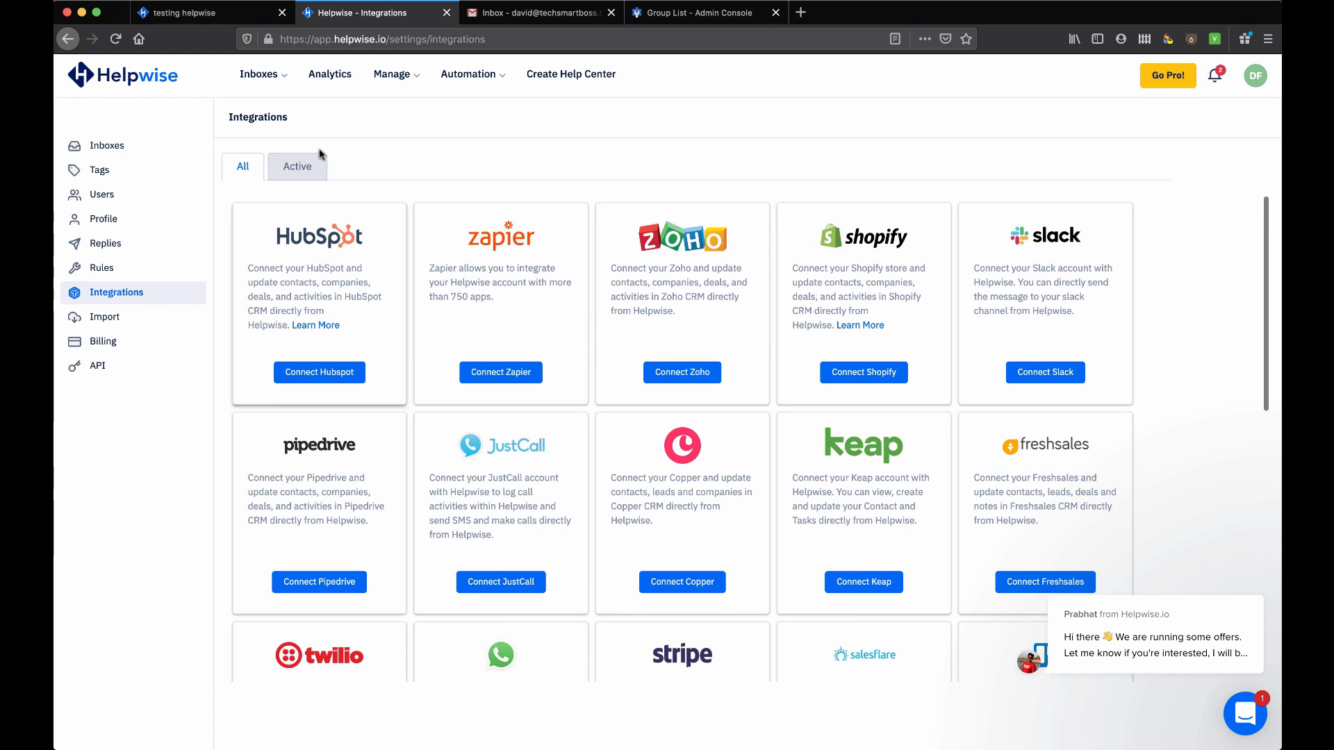
left_click(104, 319)
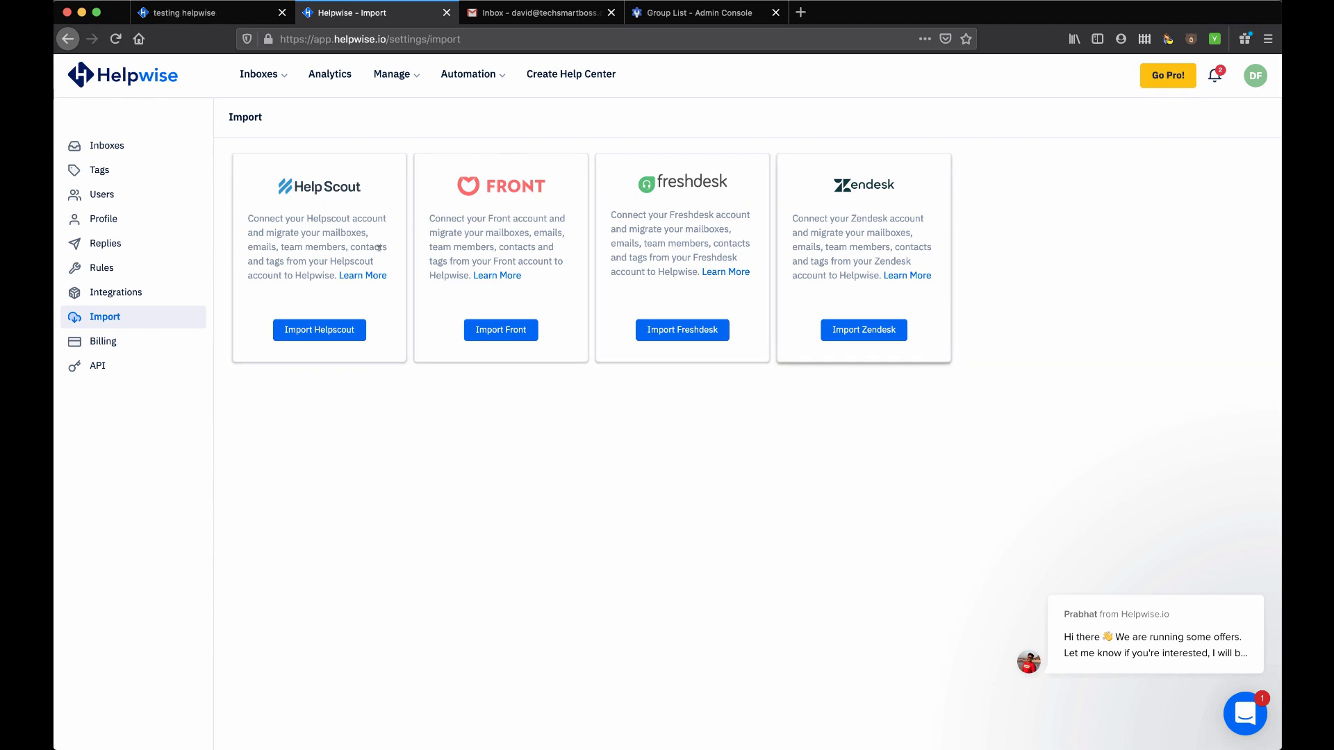
left_click(97, 368)
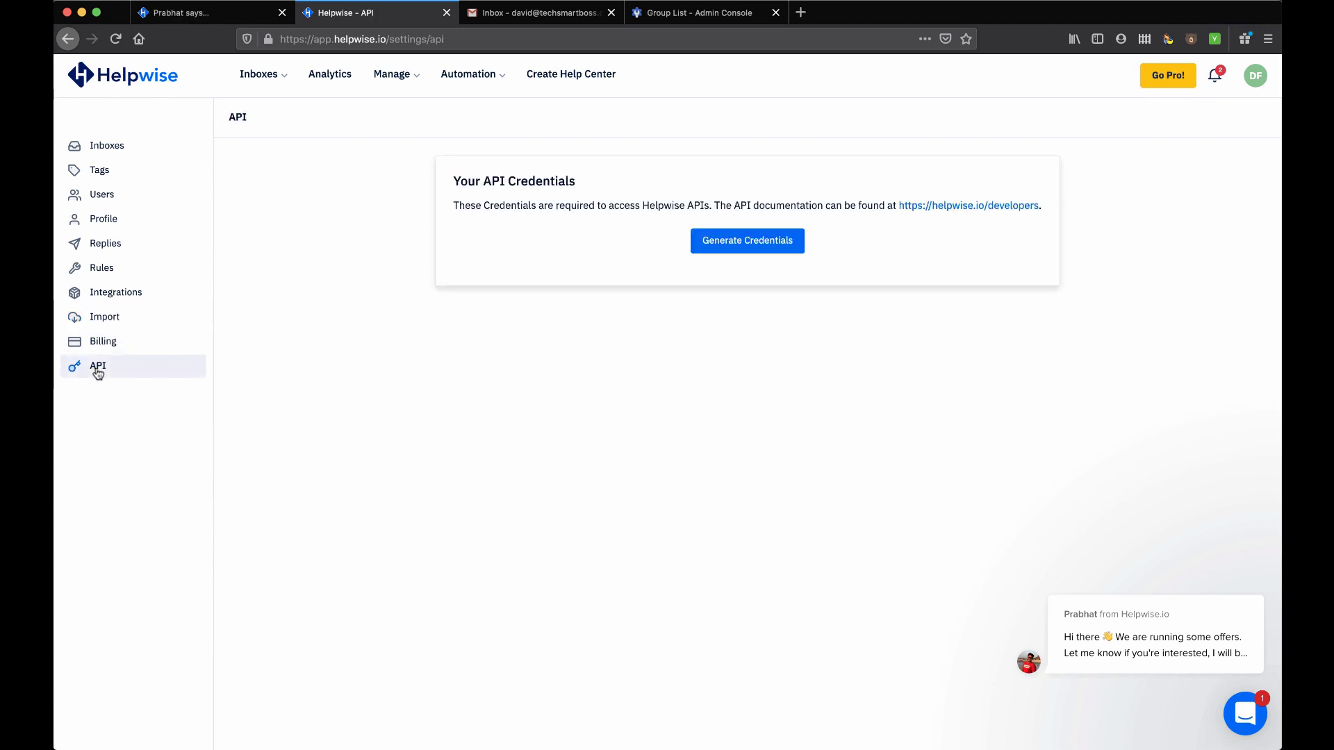
Open the Users page and the Add New Team Member form, opening and closing the support chat
left_click(385, 81)
left_click(415, 129)
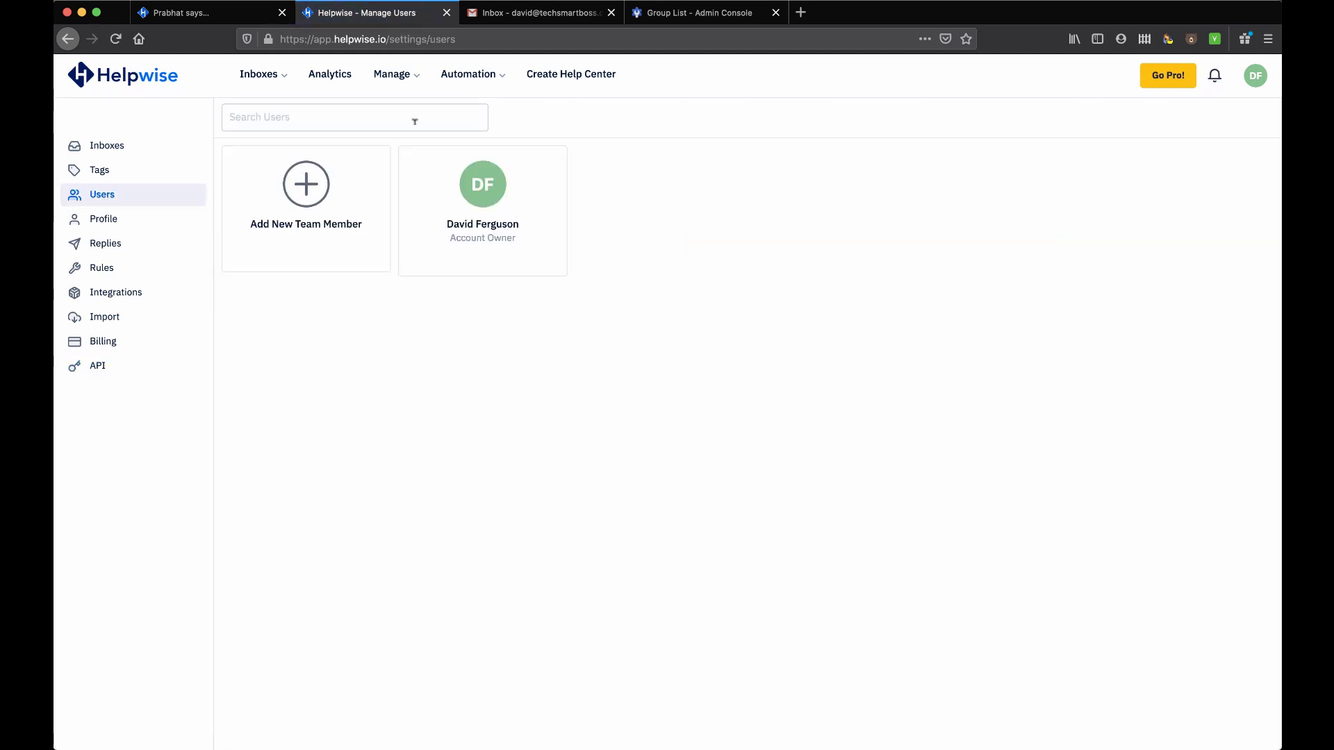
left_click(307, 186)
scroll(601, 375, "down", 1)
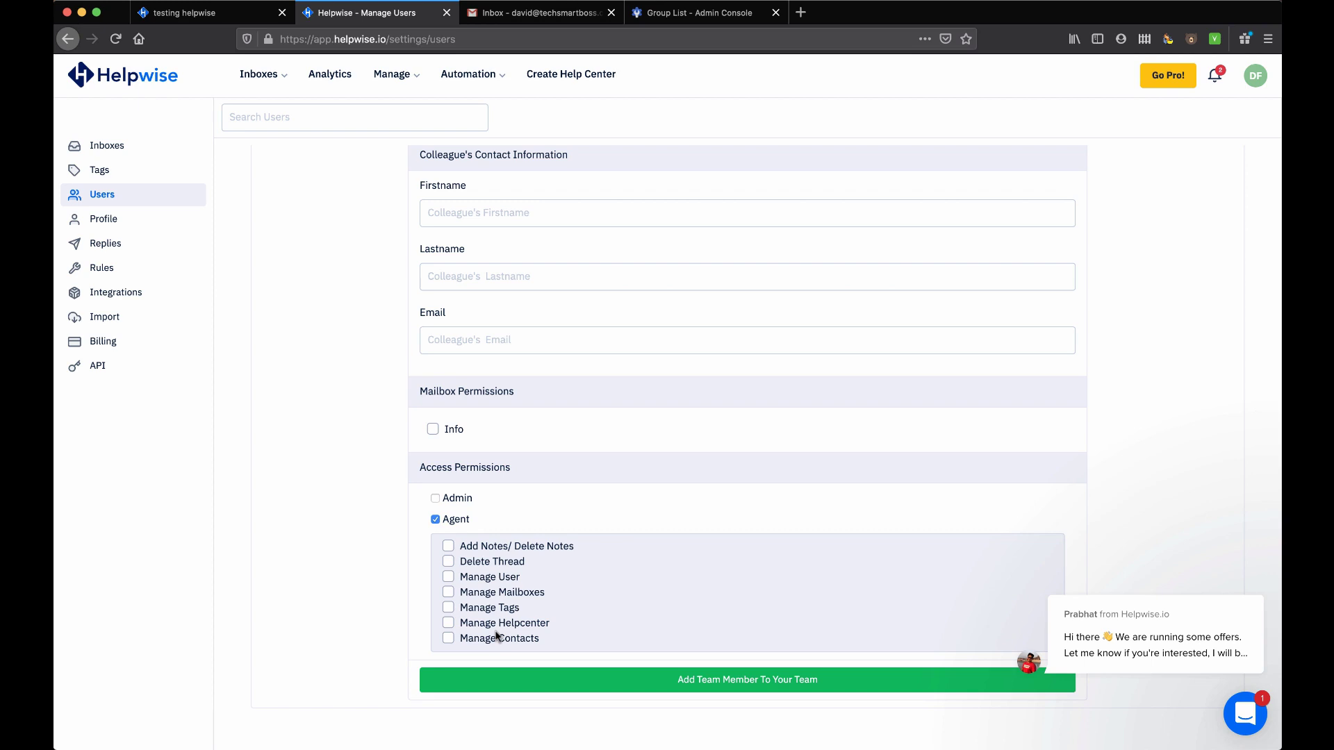
left_click(1235, 604)
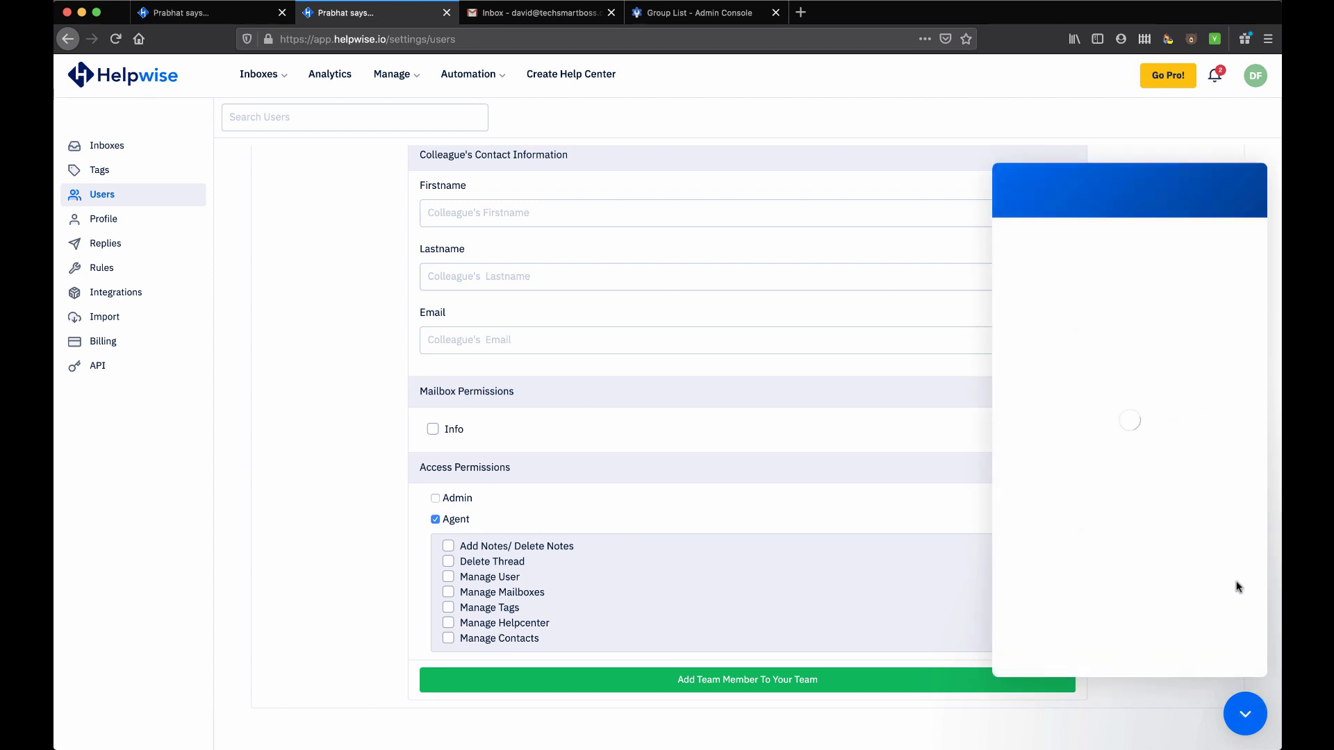
left_click(833, 560)
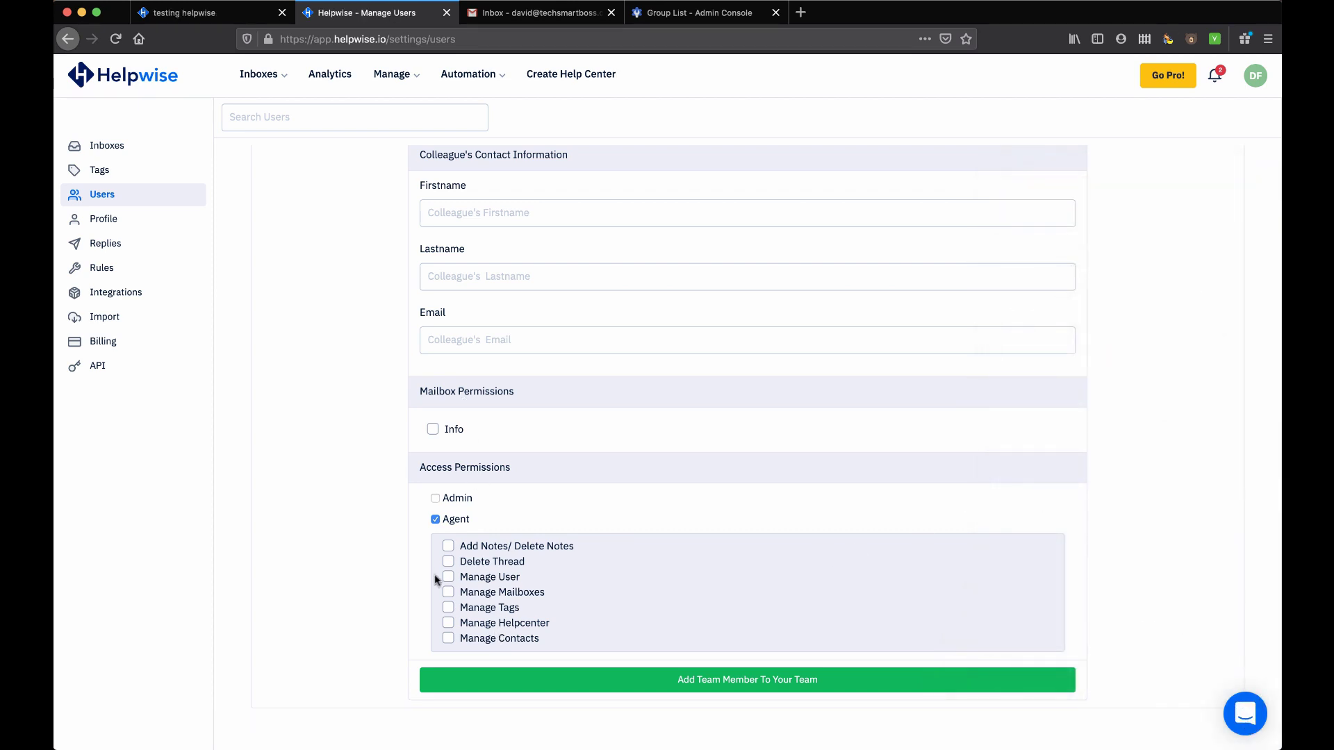
On Profile, keep Default Send as Send and Default View as Mine, then go to Tags
left_click(102, 219)
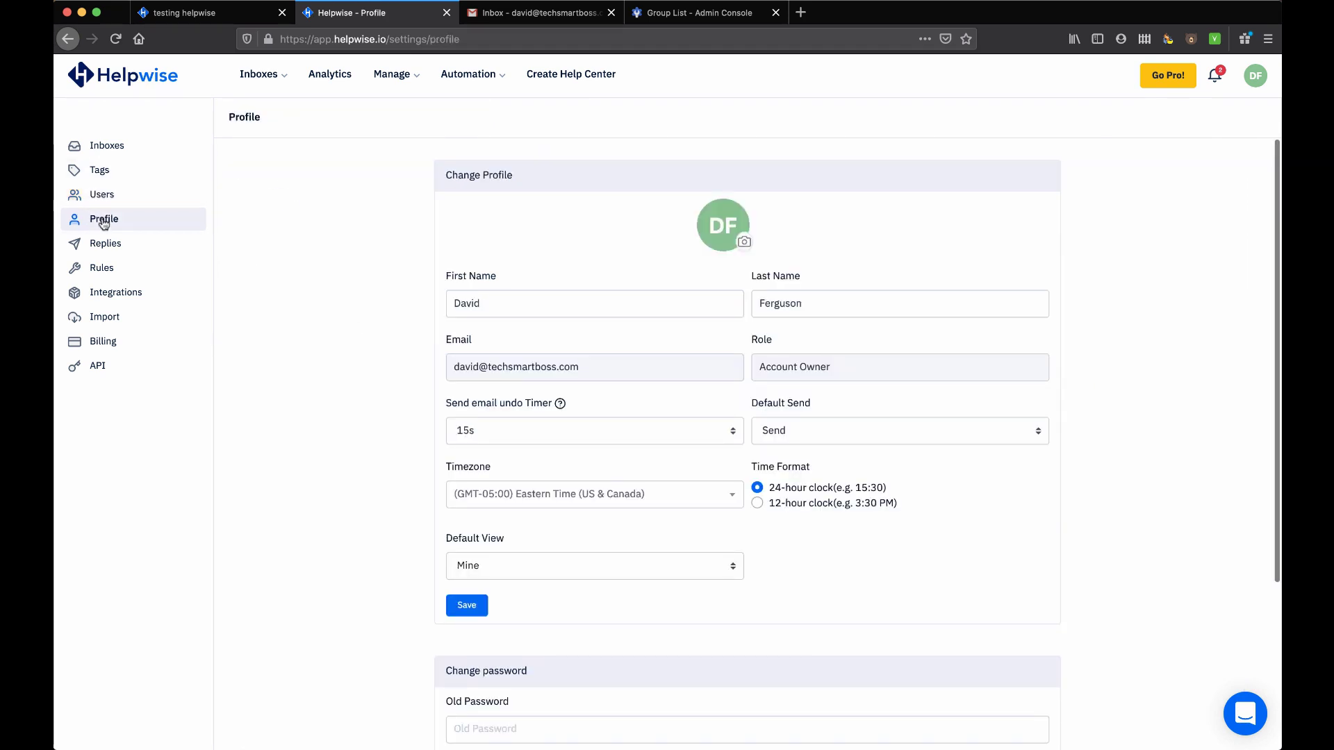
scroll(520, 446, "down", 3)
scroll(518, 447, "up", 3)
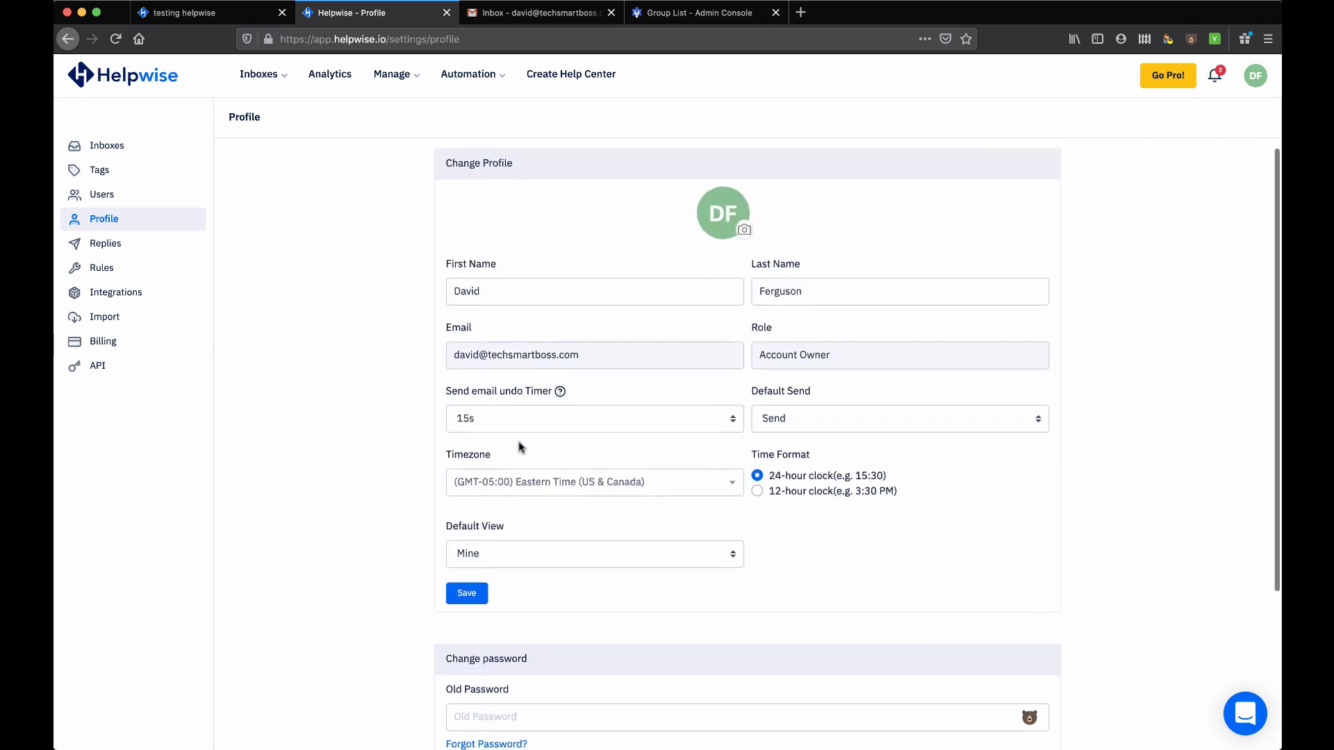
scroll(855, 466, "down", 1)
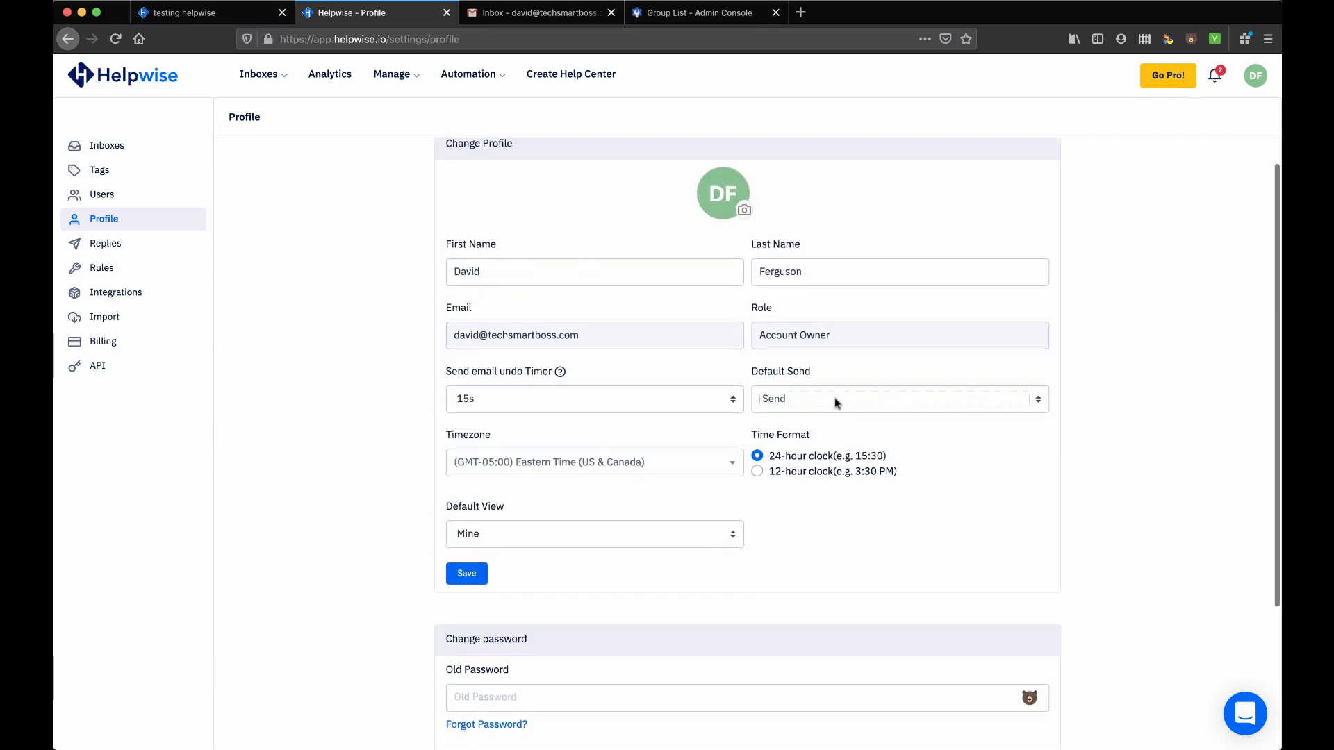
left_click(837, 403)
left_click(834, 387)
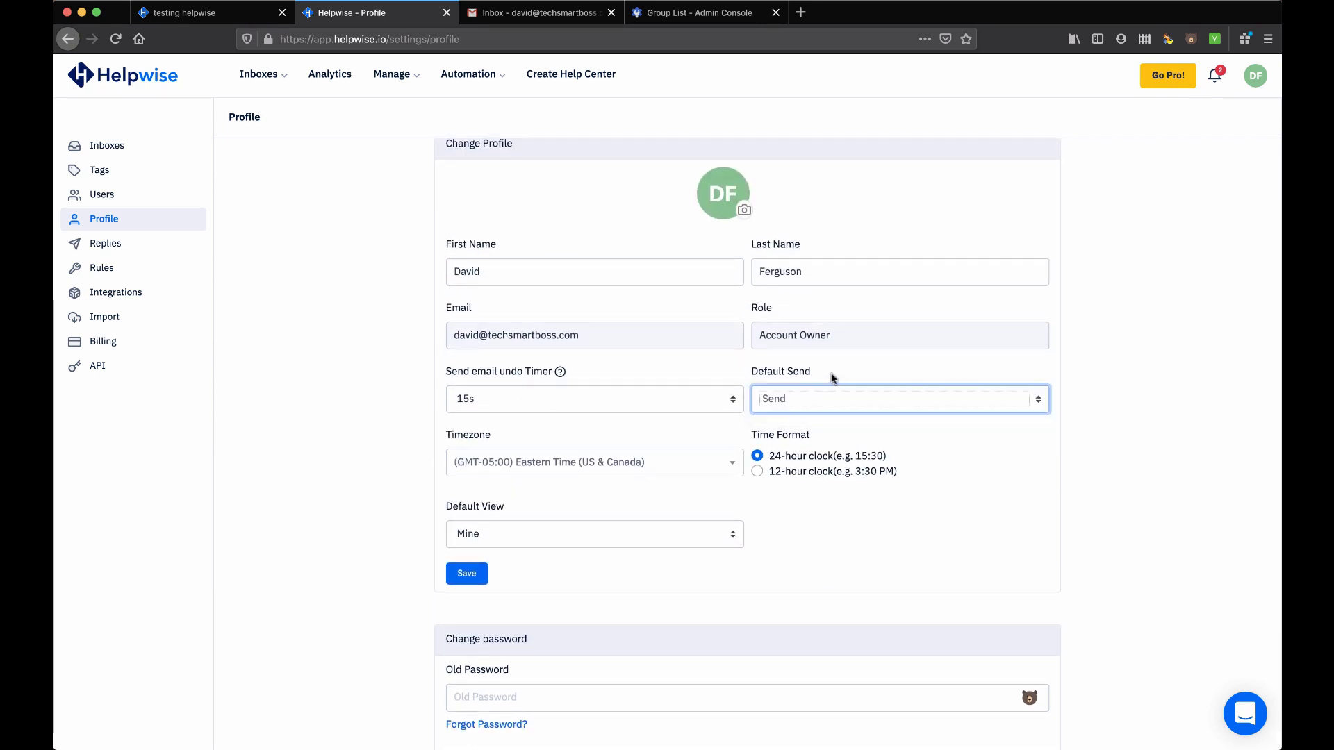
scroll(693, 407, "down", 3)
left_click(679, 343)
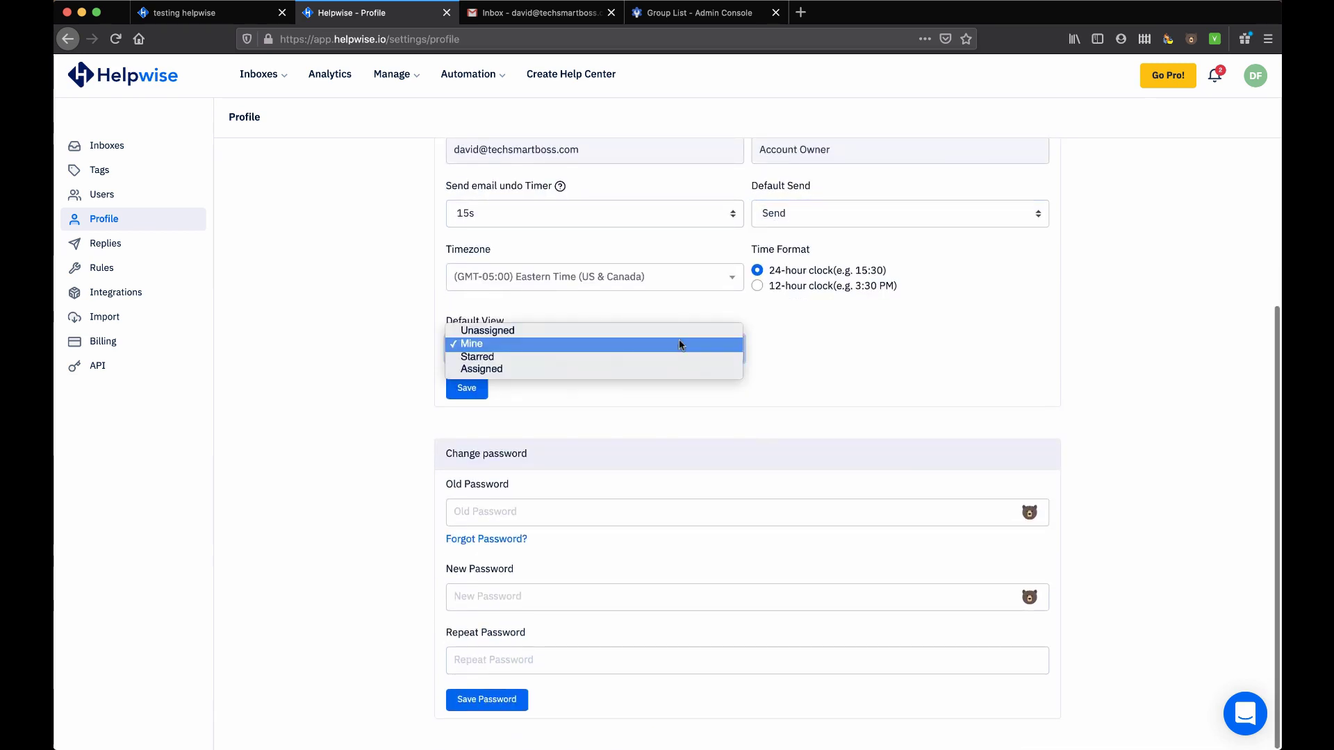
left_click(795, 345)
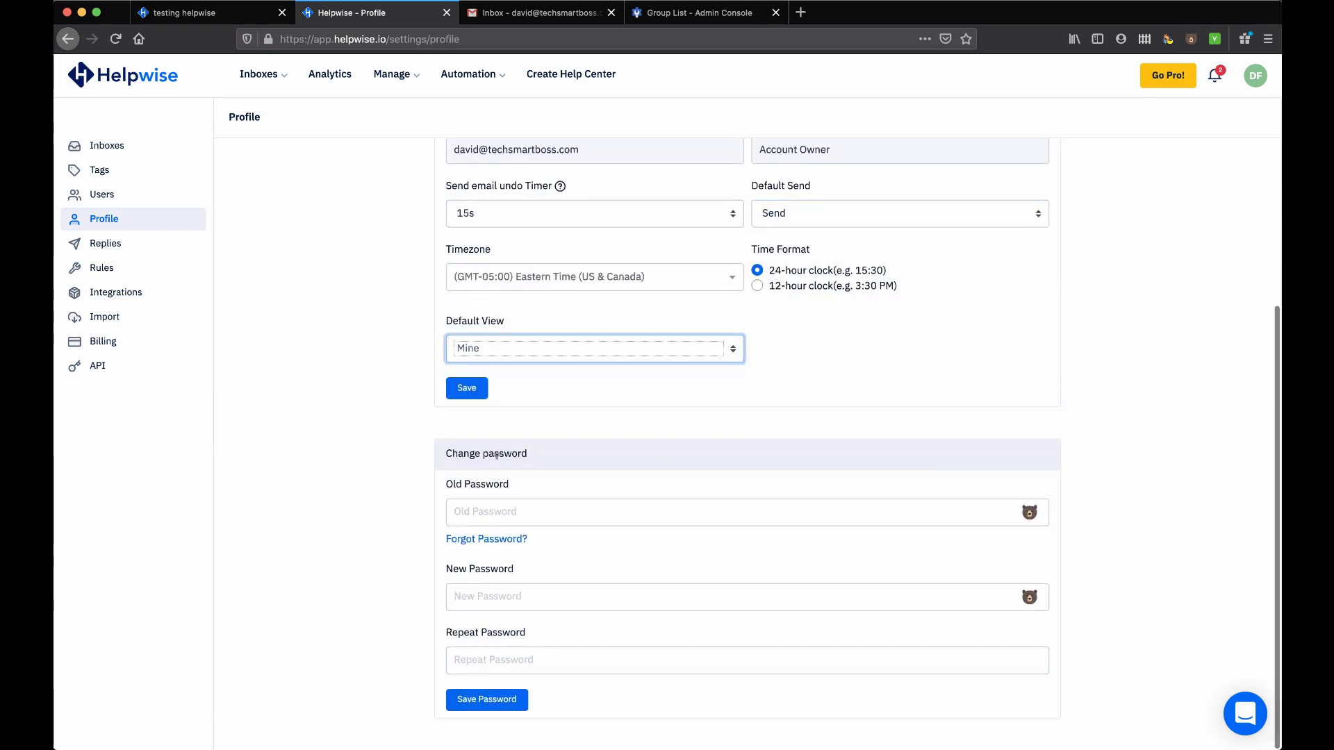
left_click(101, 173)
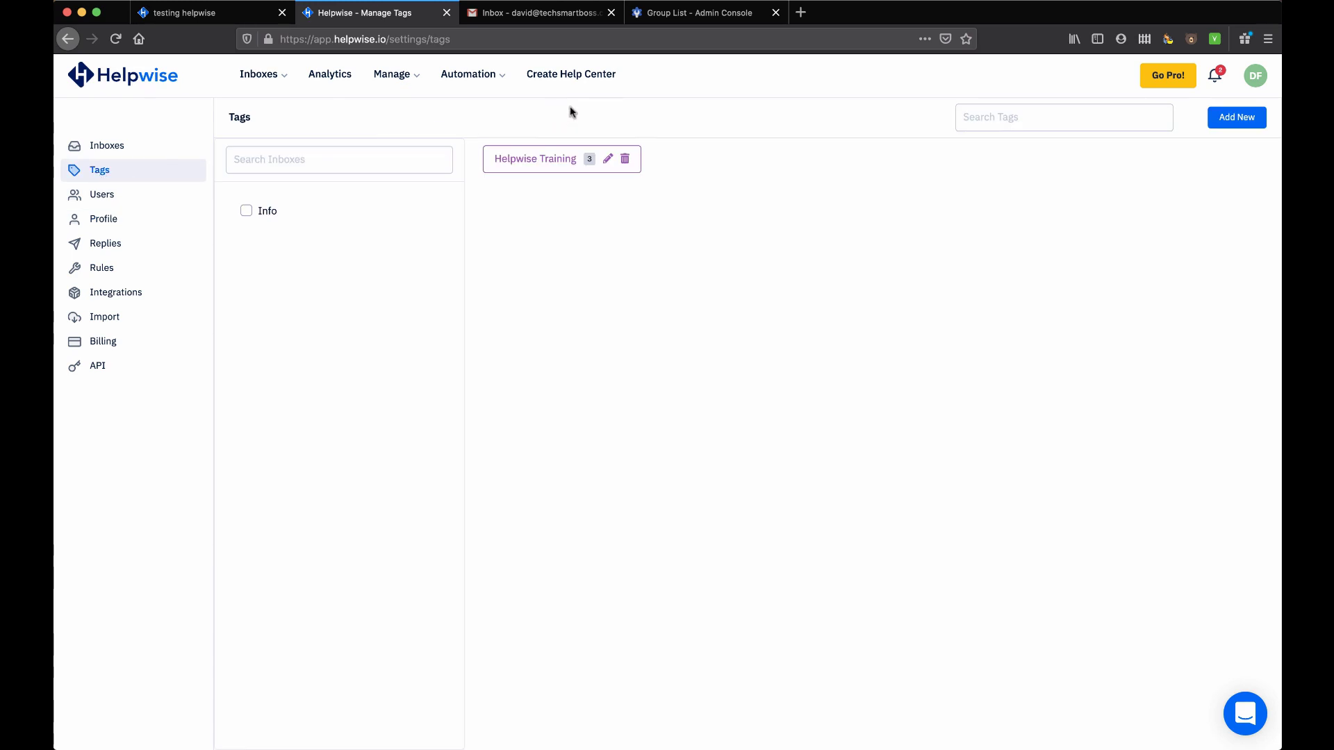
Check the Create Help Center, Go Pro and Account Settings pages, then open Analytics
left_click(571, 76)
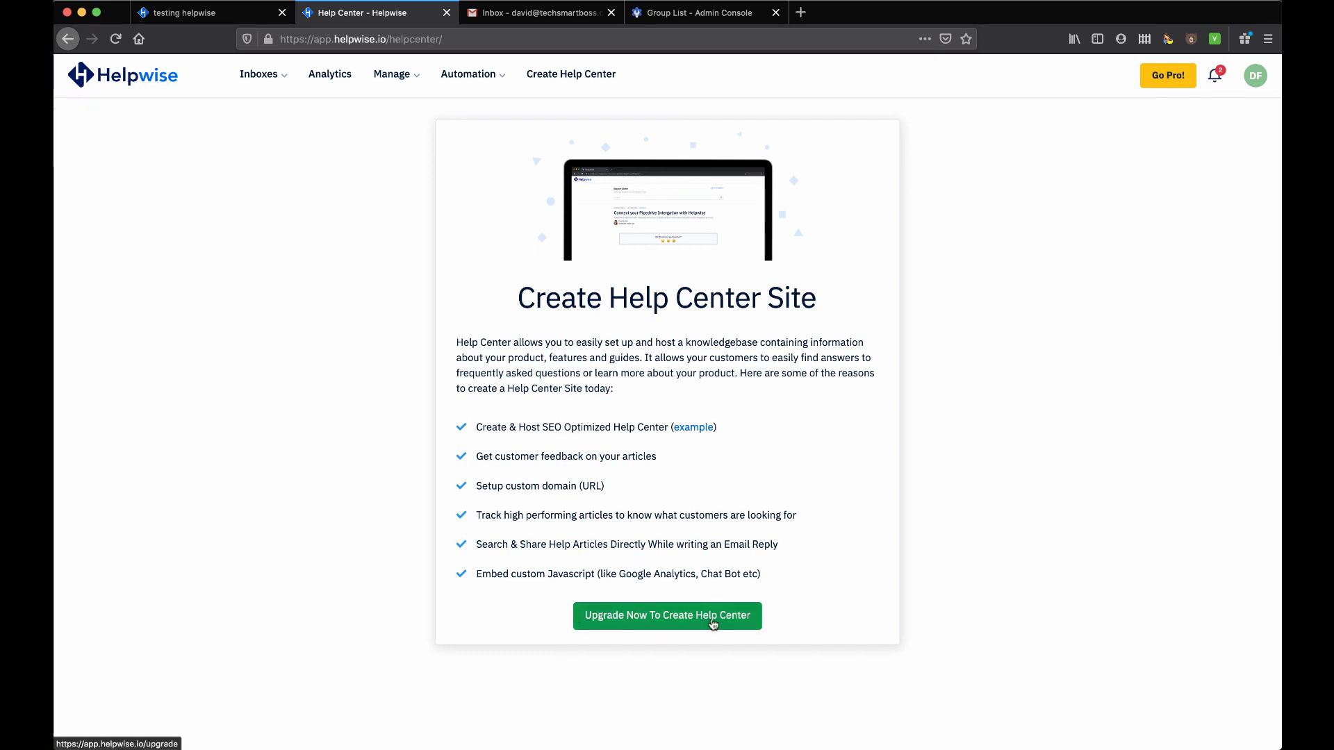
left_click(1184, 82)
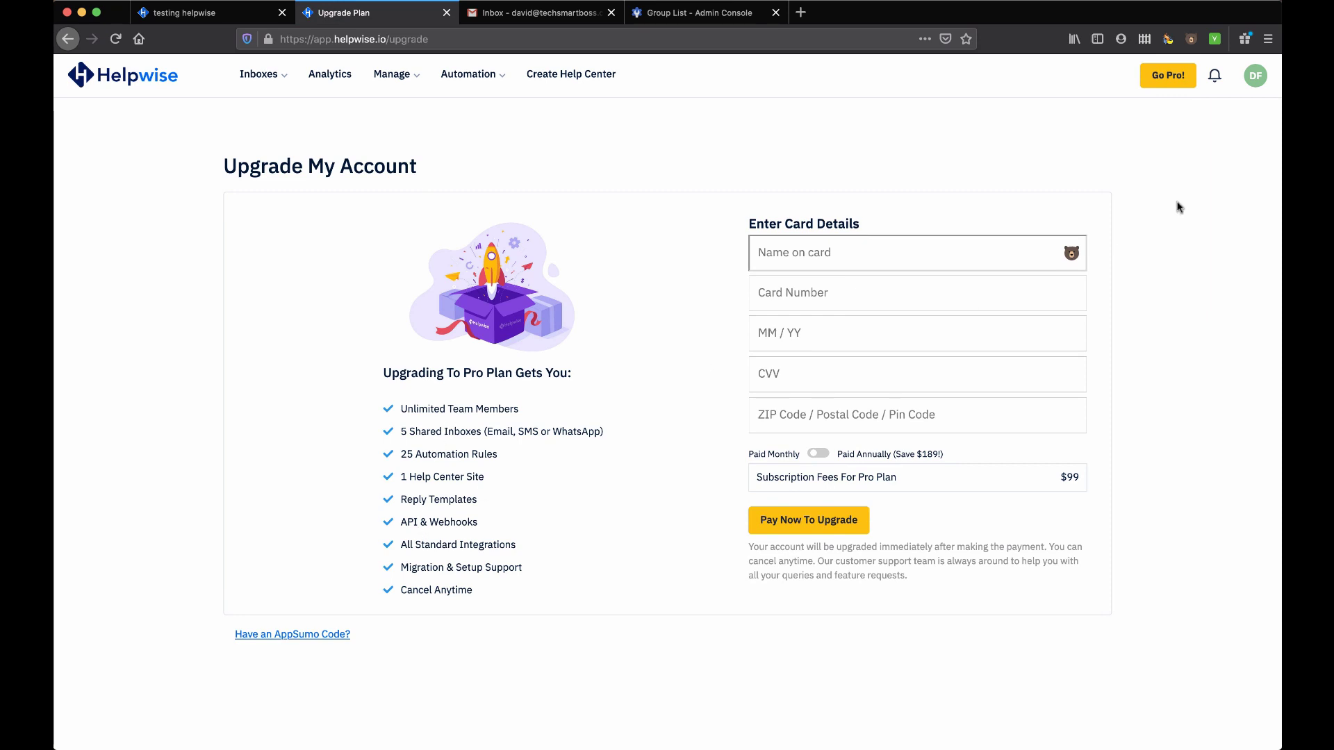
left_click(1254, 82)
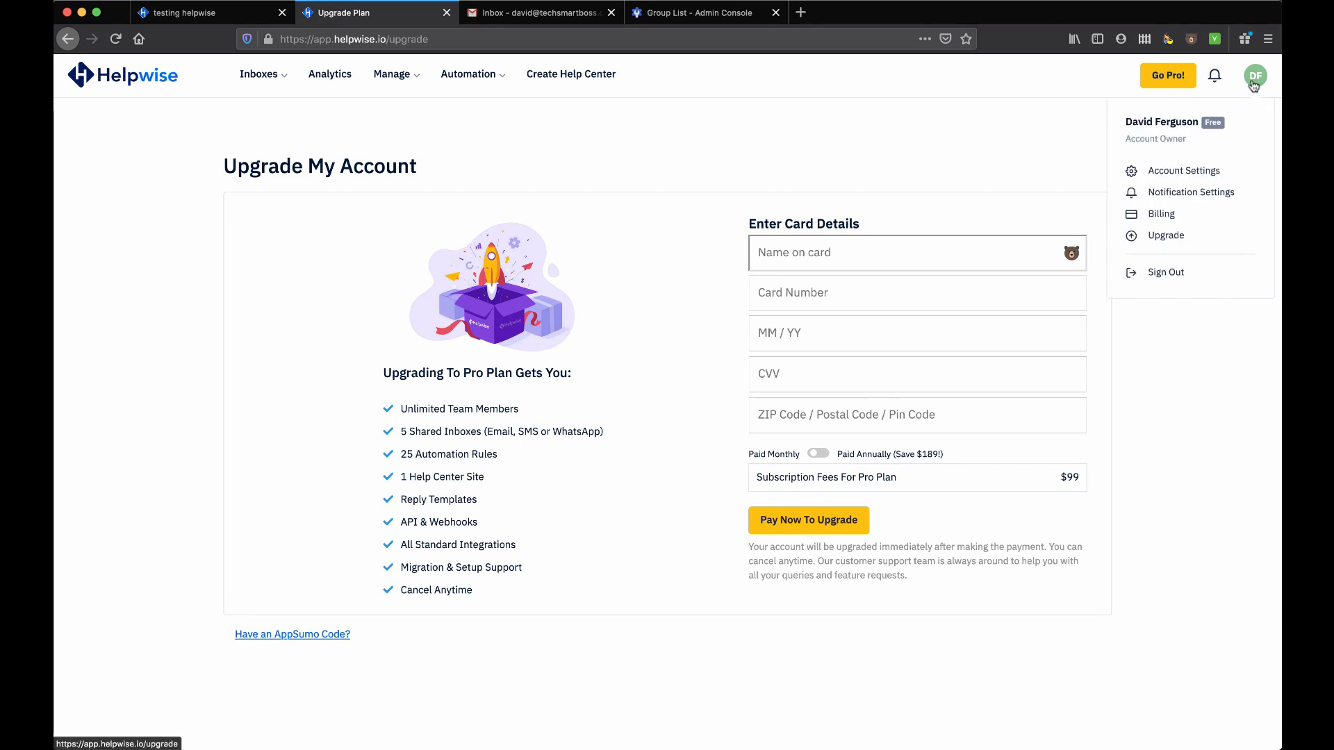
left_click(1181, 172)
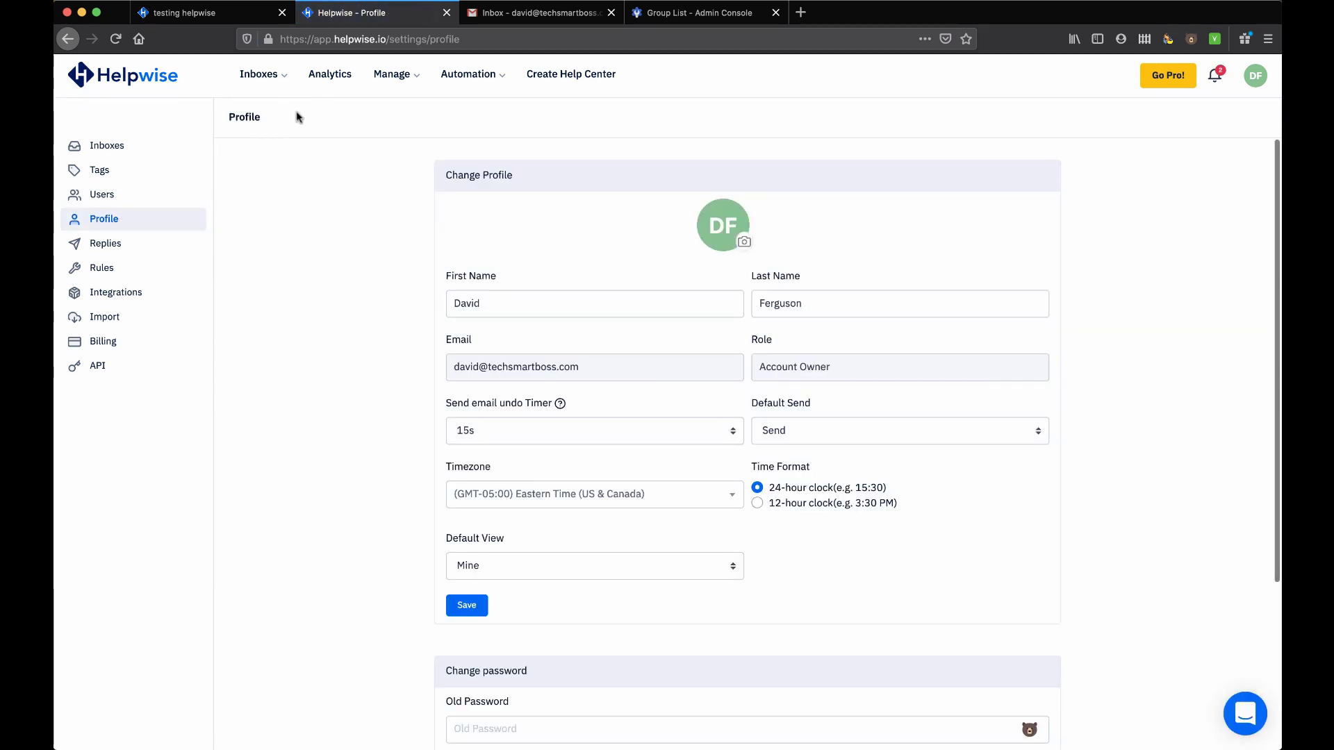
left_click(339, 76)
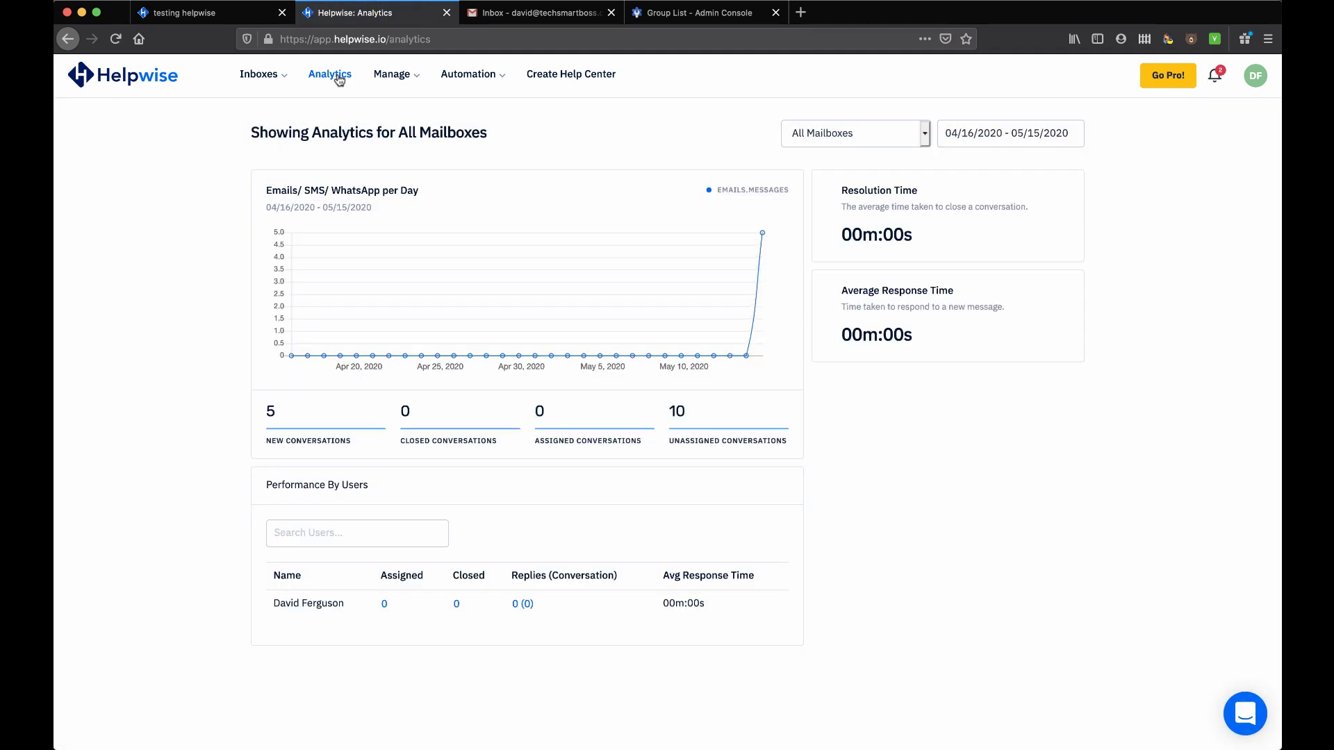
Keep analytics set to All Mailboxes, then switch to the Info shared inbox
left_click(927, 134)
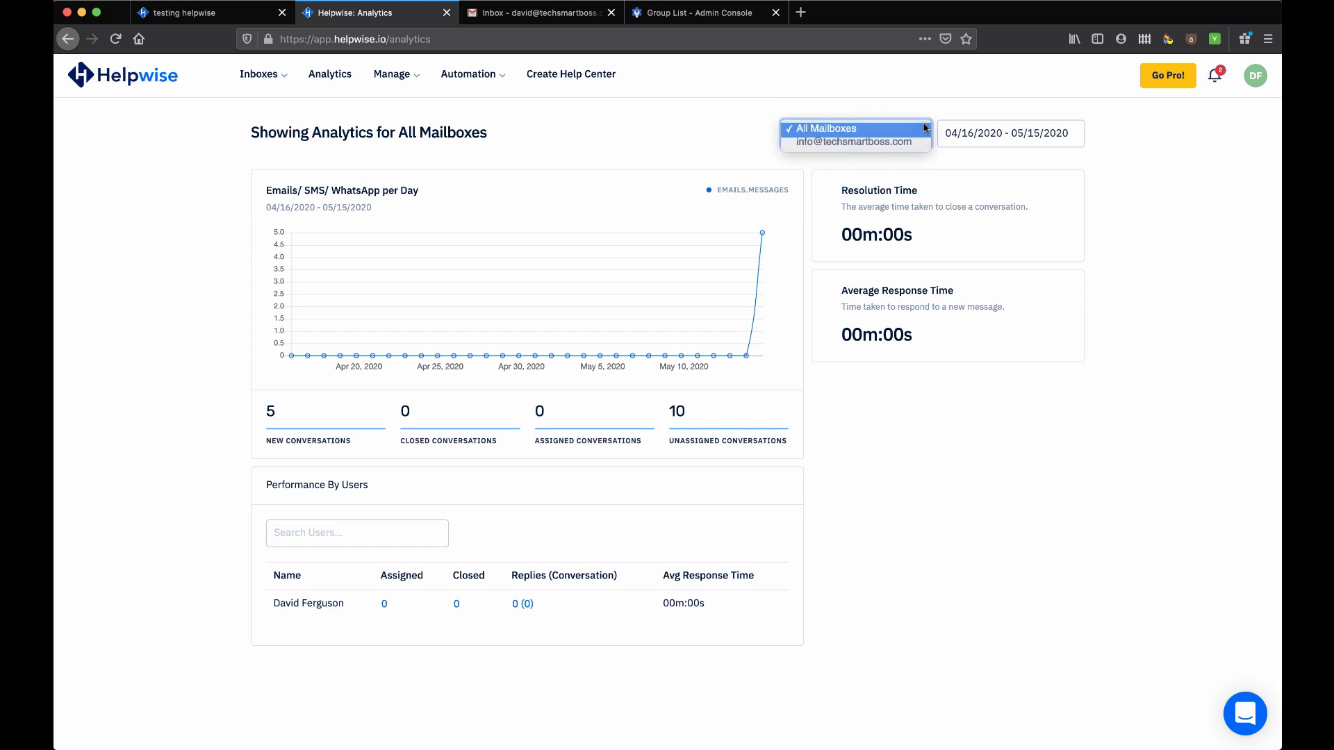
left_click(926, 128)
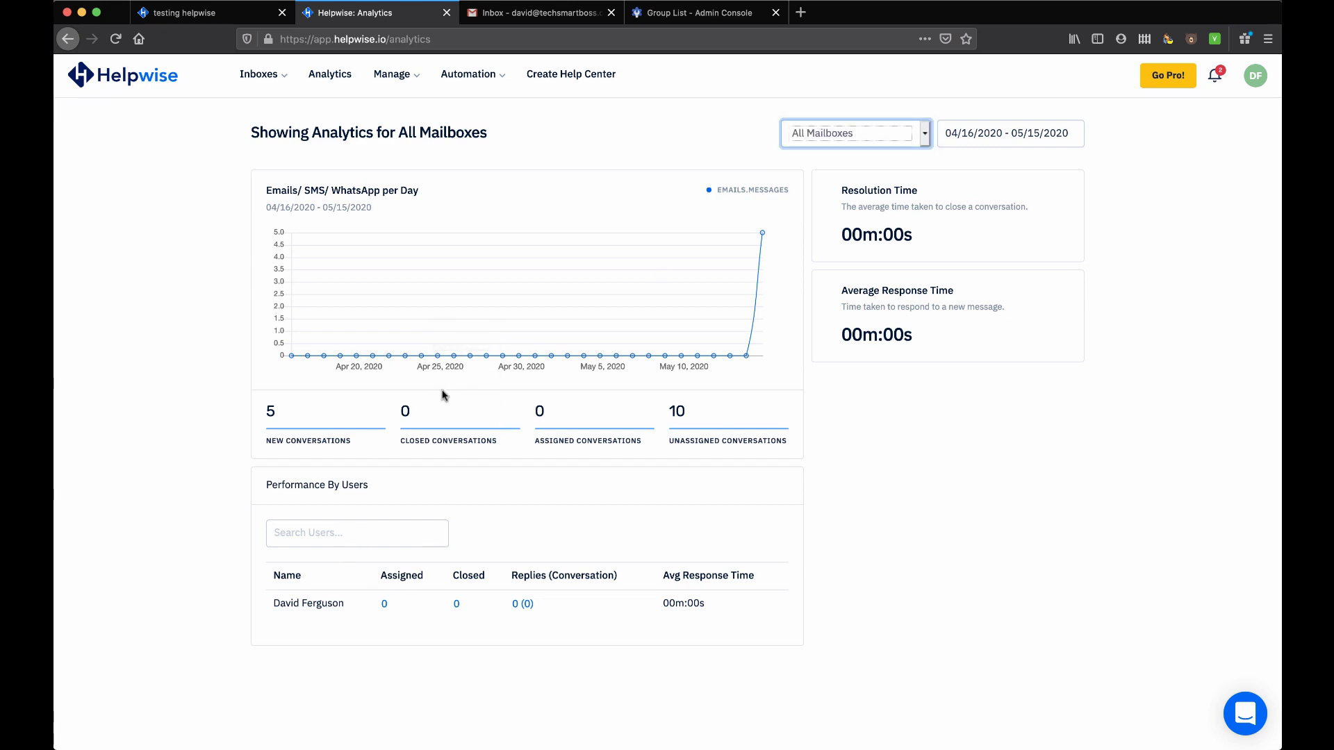
mouse_move(264, 77)
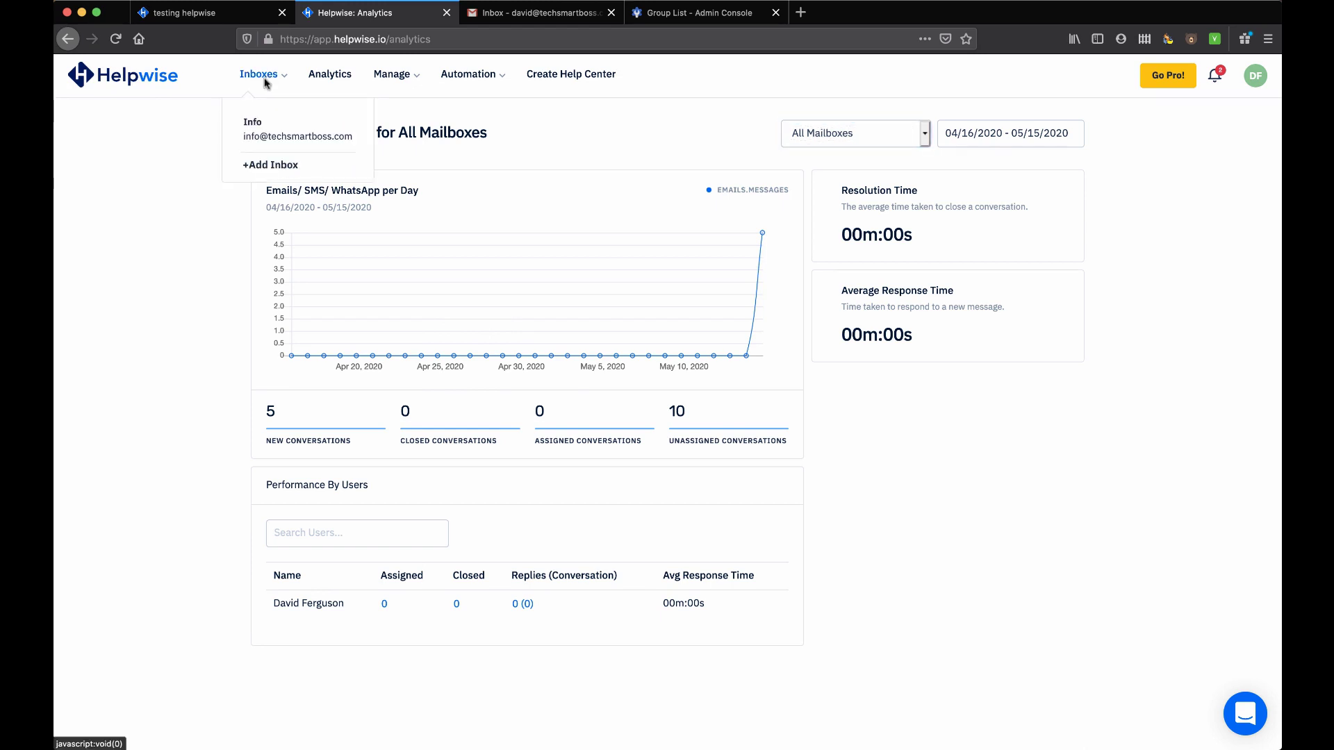
left_click(254, 125)
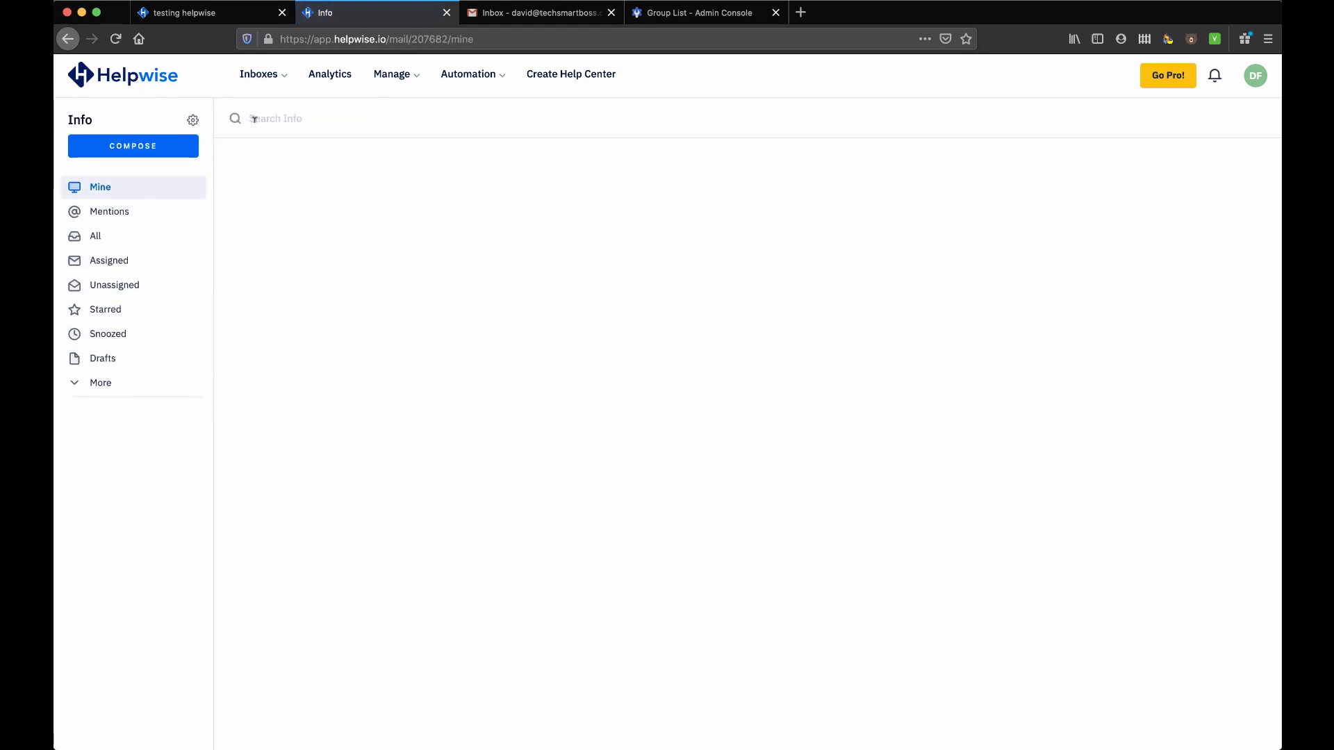
In the Info inbox settings, set Outgoing Email Settings to use custom SMTP
left_click(193, 120)
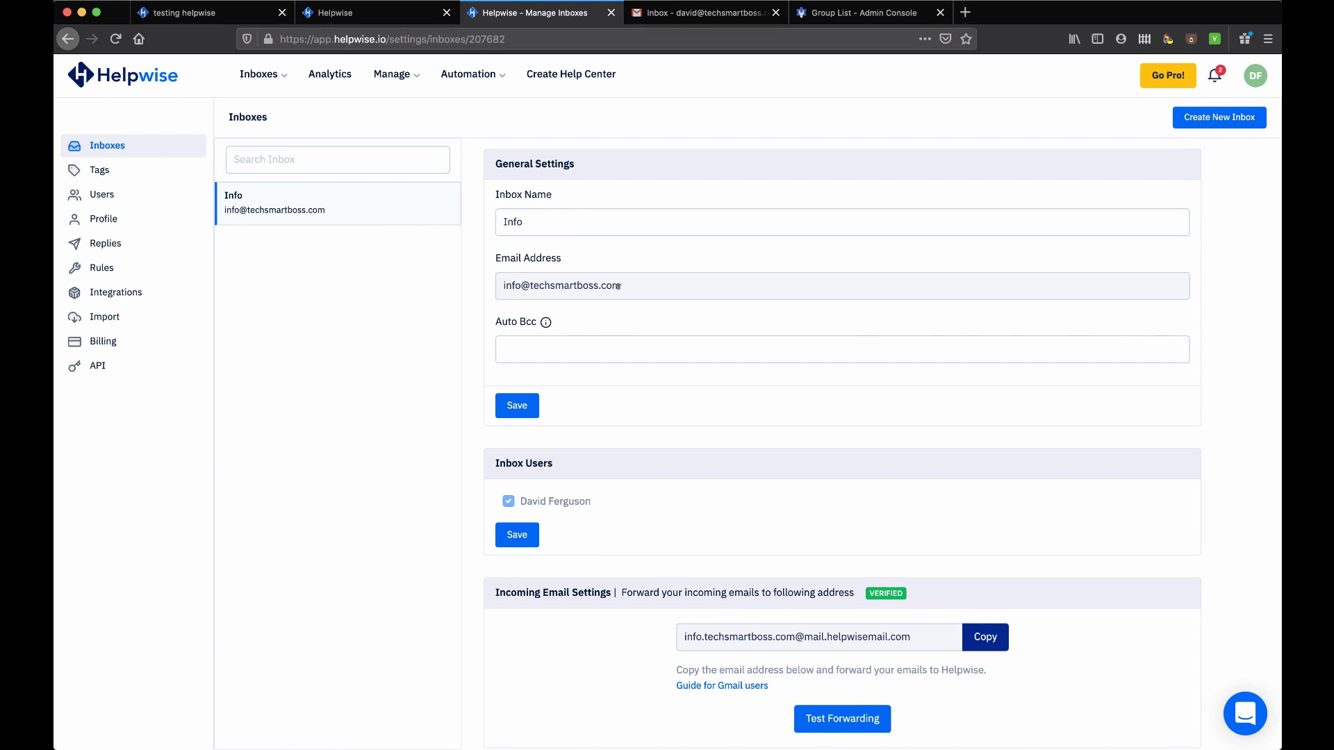
scroll(596, 246, "down", 3)
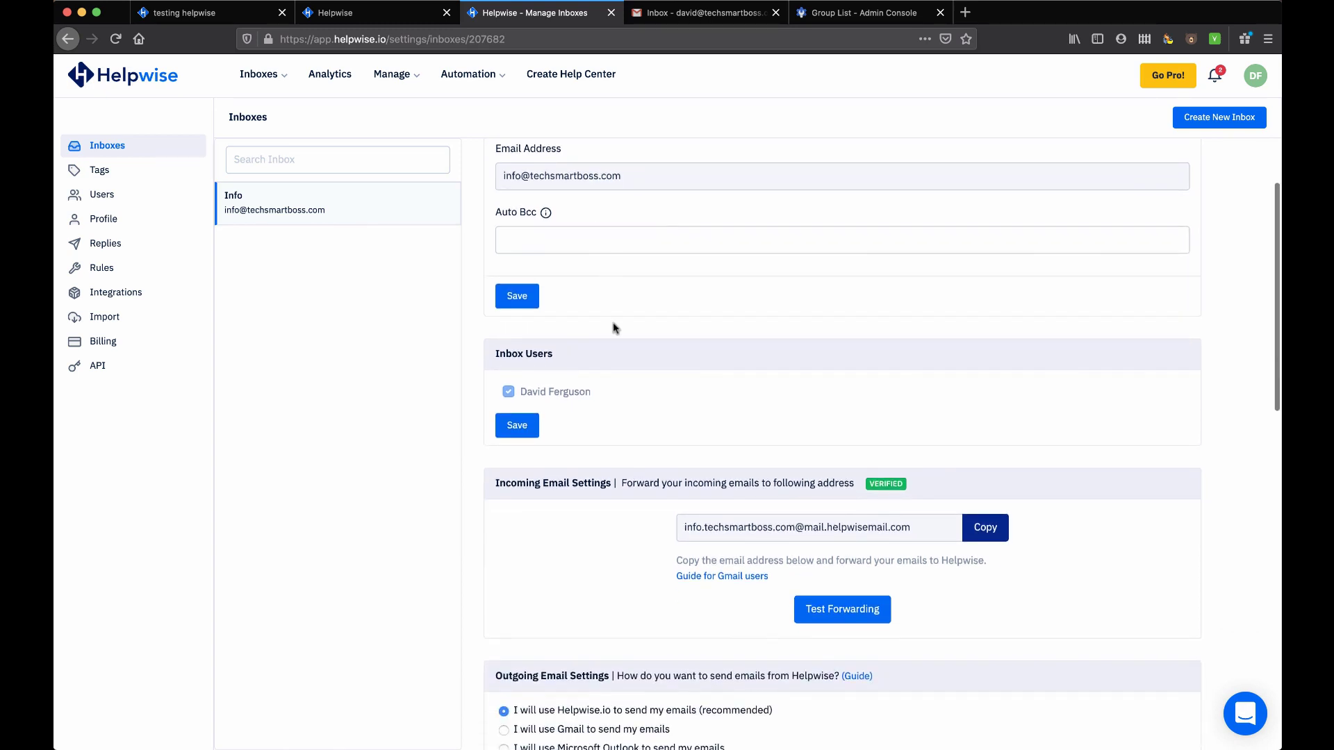
scroll(615, 328, "down", 3)
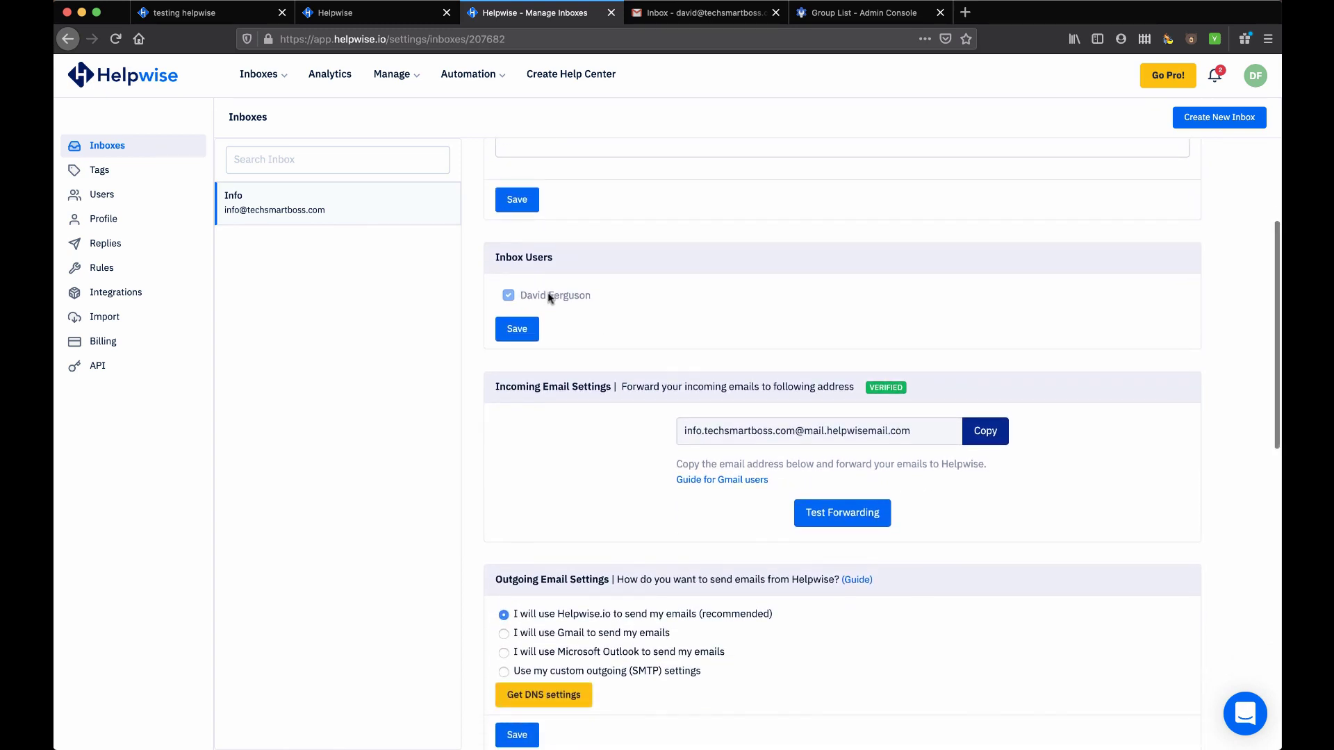
scroll(548, 297, "down", 3)
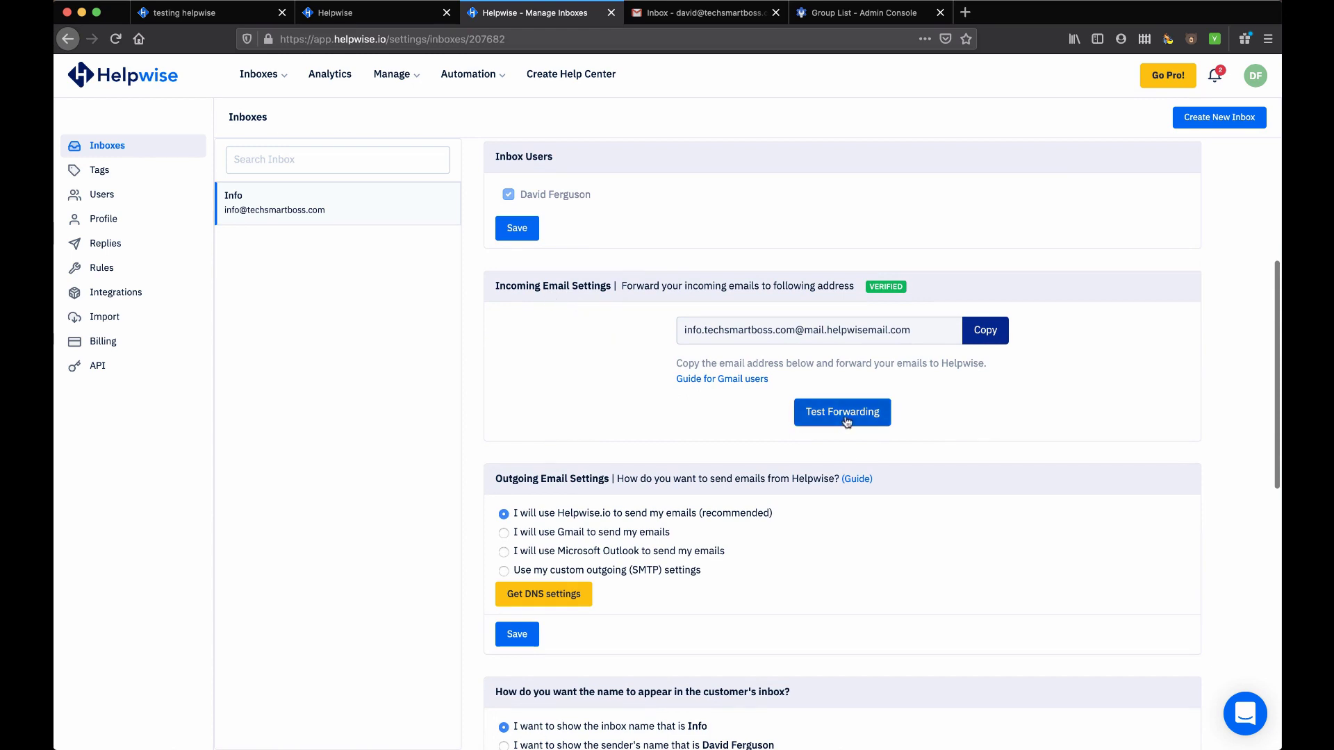
scroll(846, 422, "down", 5)
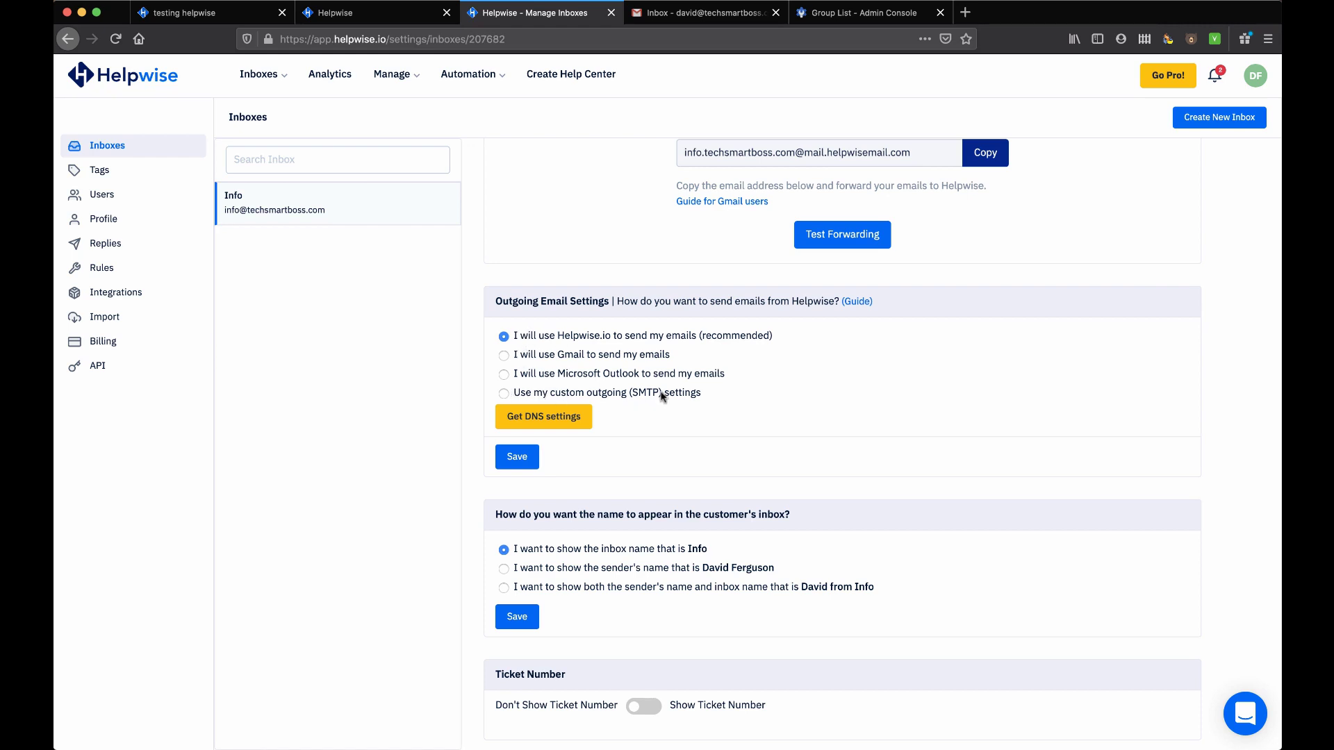
left_click(502, 394)
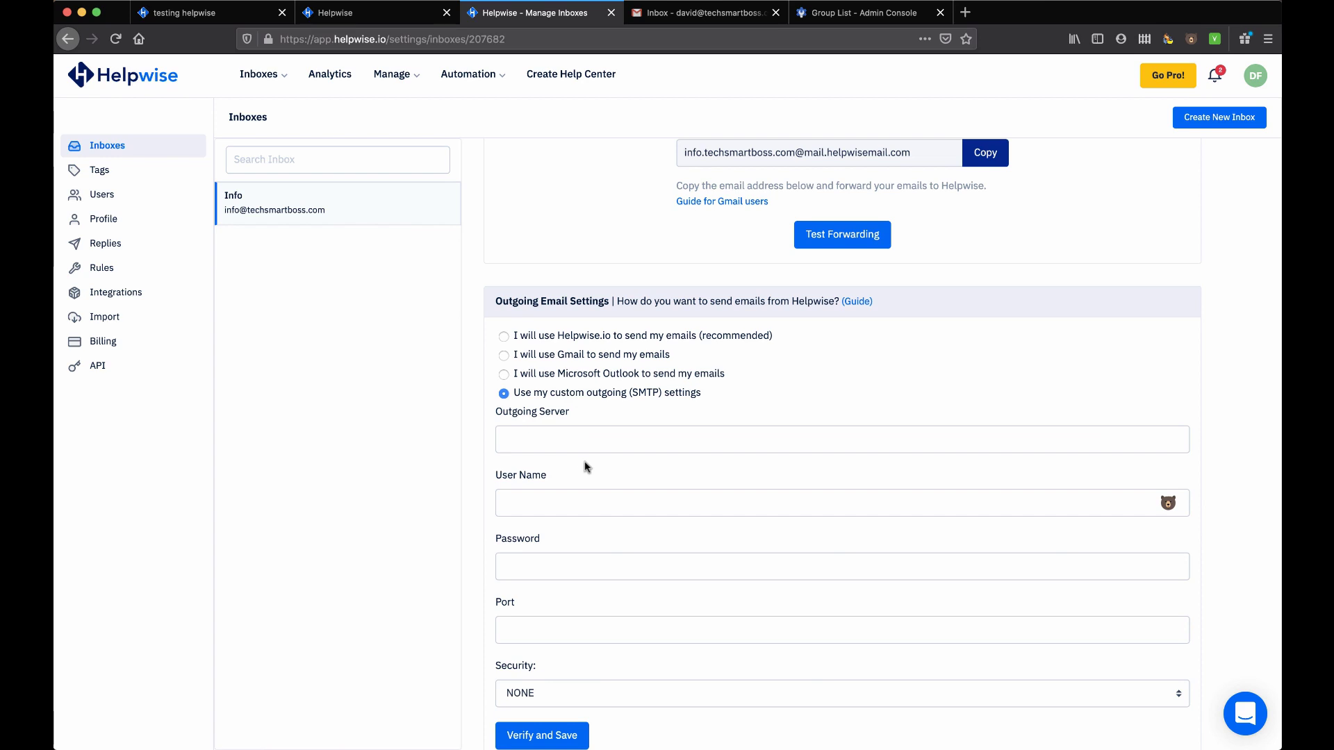
scroll(616, 504, "down", 2)
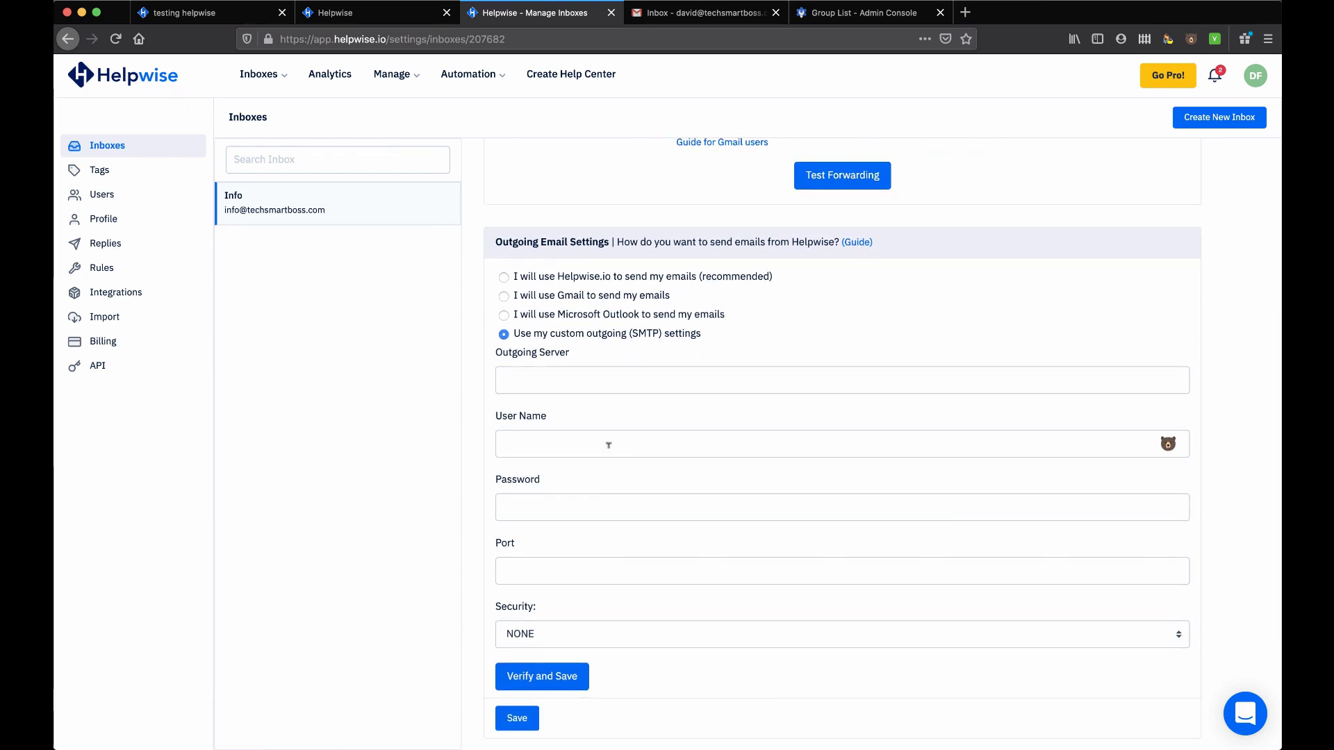
Cycle outgoing email through Helpwise.io, Gmail and Microsoft Outlook, finishing on custom SMTP
left_click(503, 277)
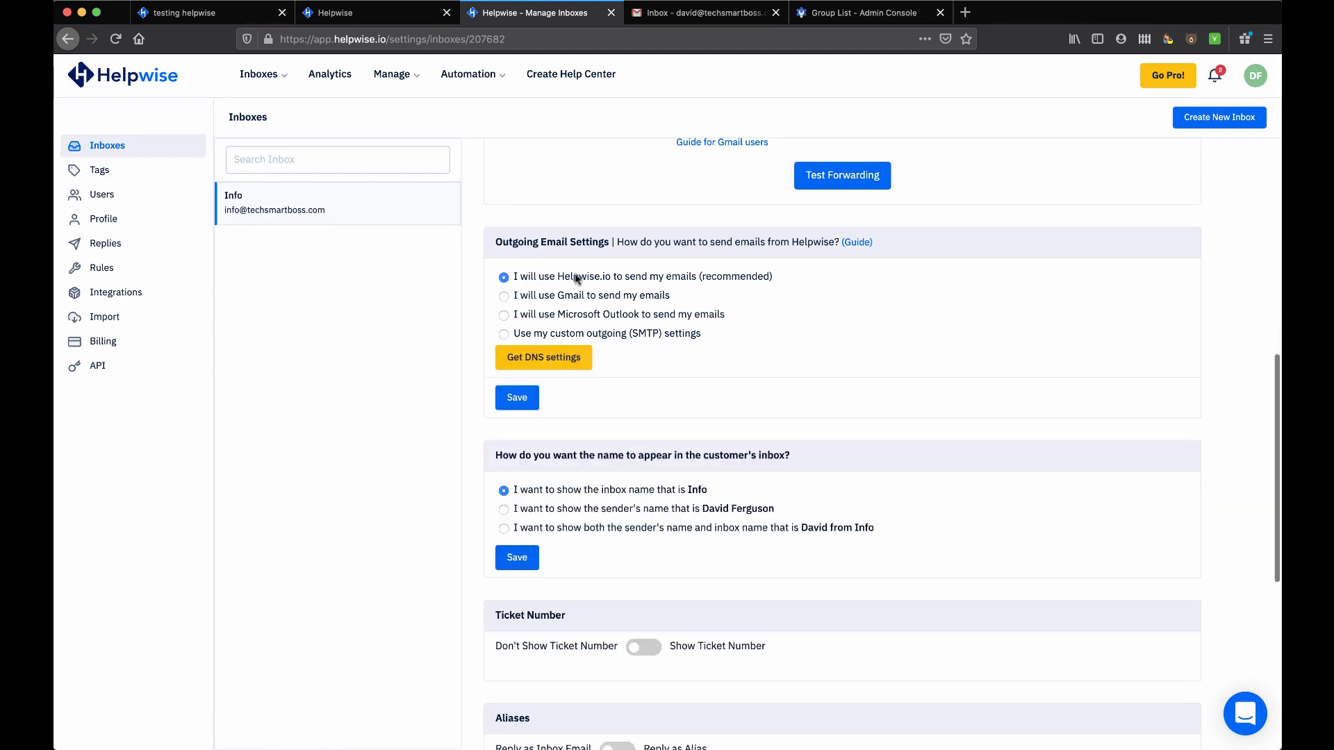
left_click(504, 297)
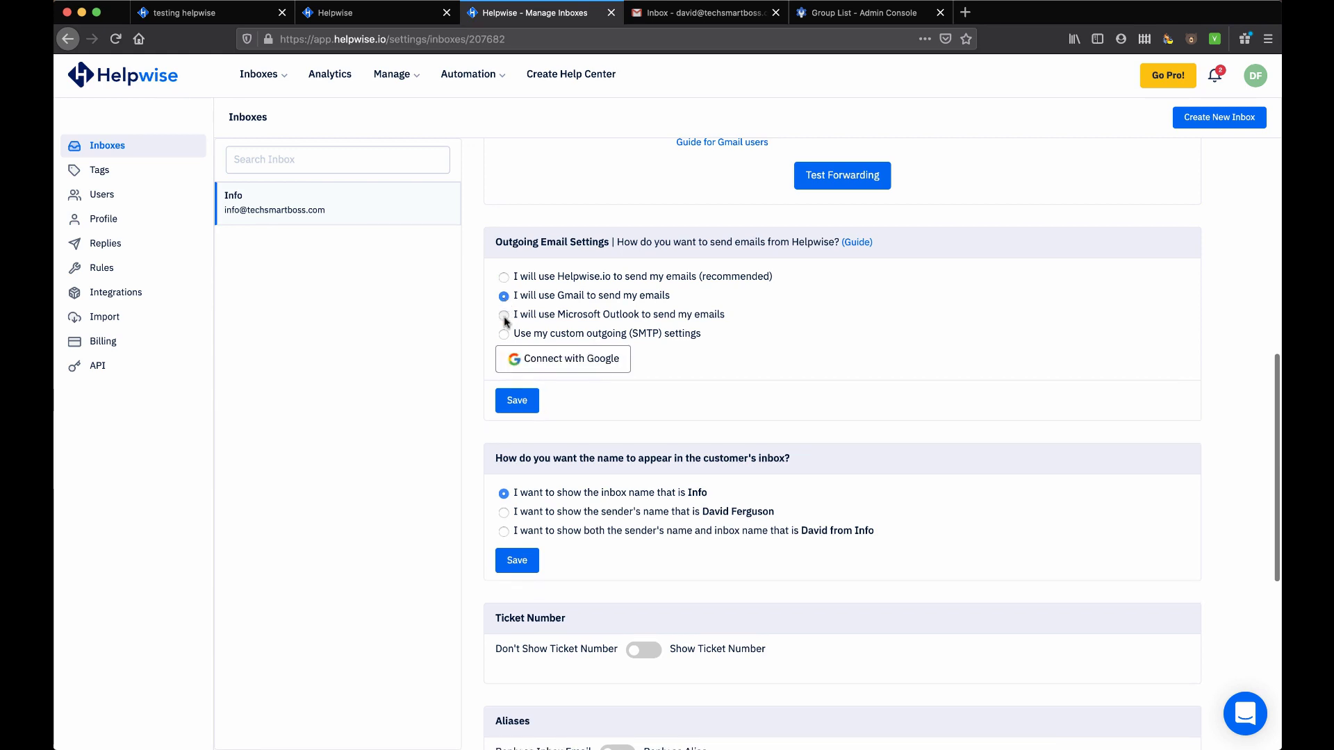
left_click(504, 317)
left_click(504, 336)
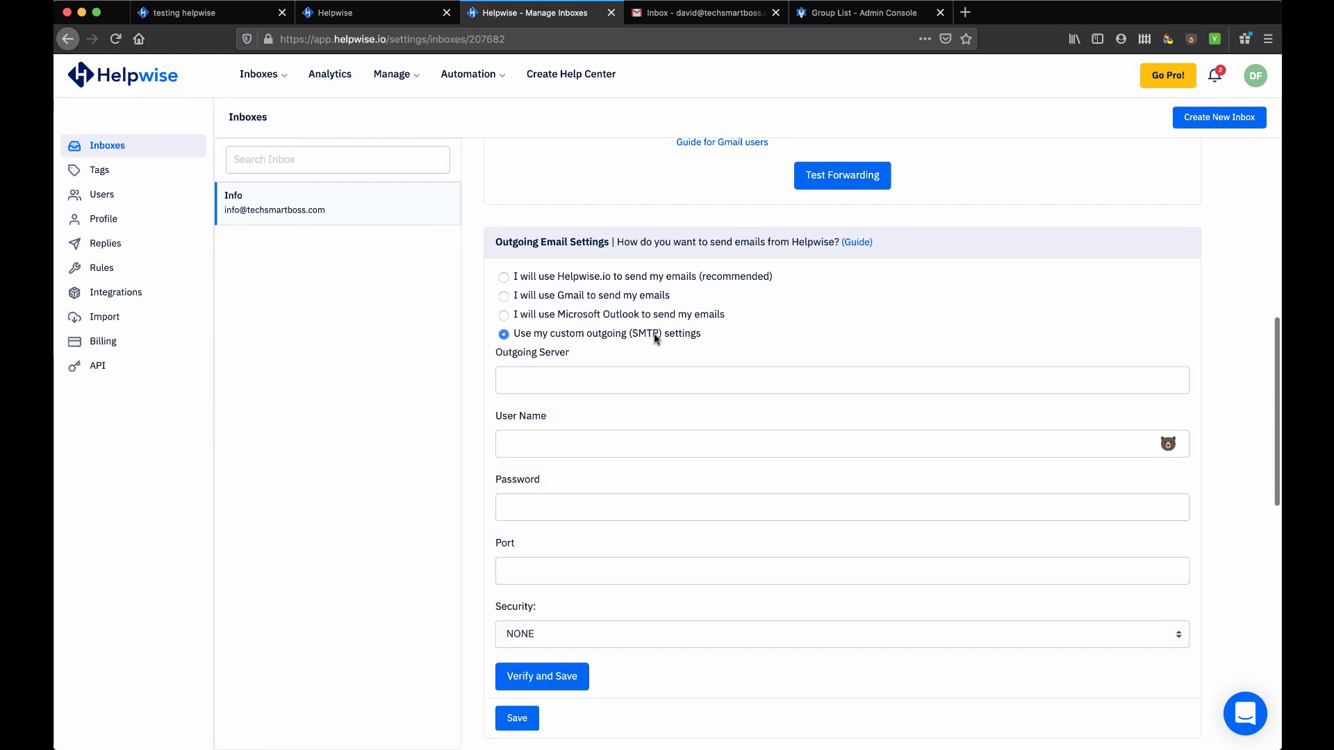
Scroll down to the Ticket Number section and highlight its hide and show options
scroll(506, 335, "down", 4)
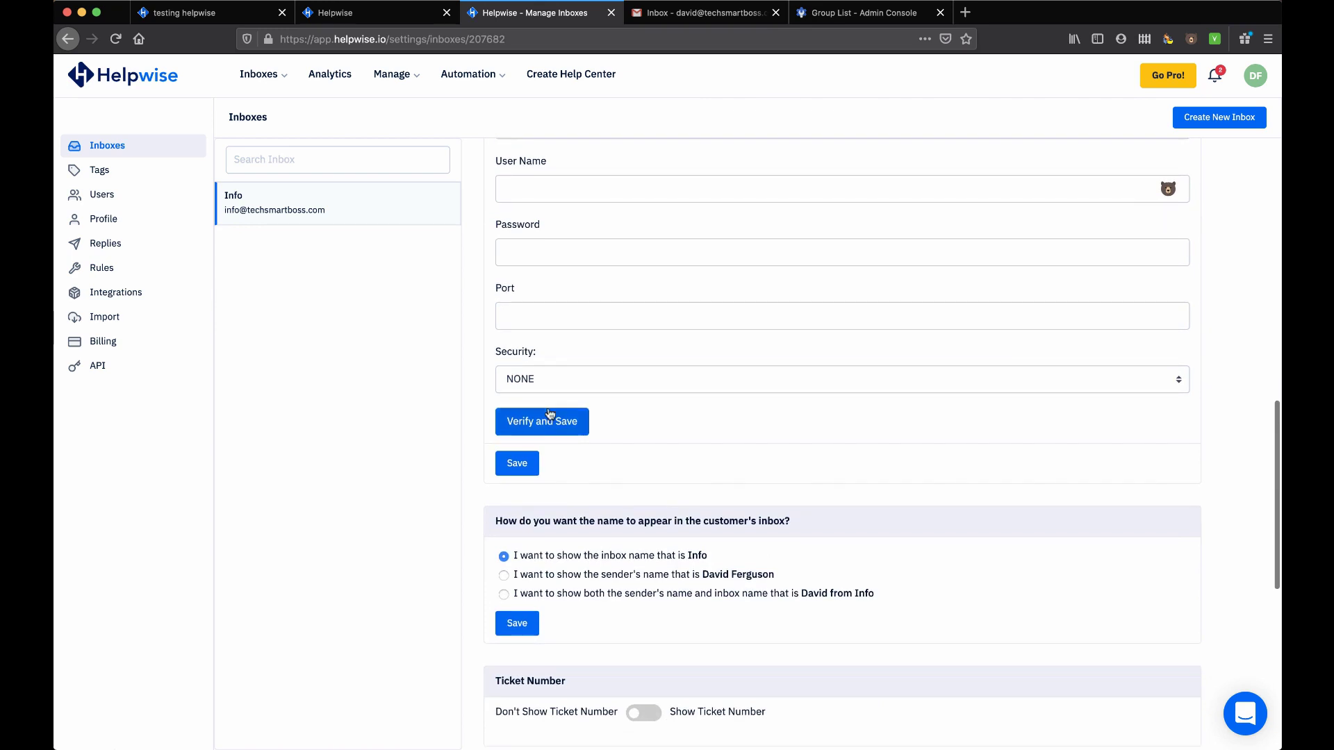
scroll(549, 412, "down", 2)
scroll(547, 471, "down", 1)
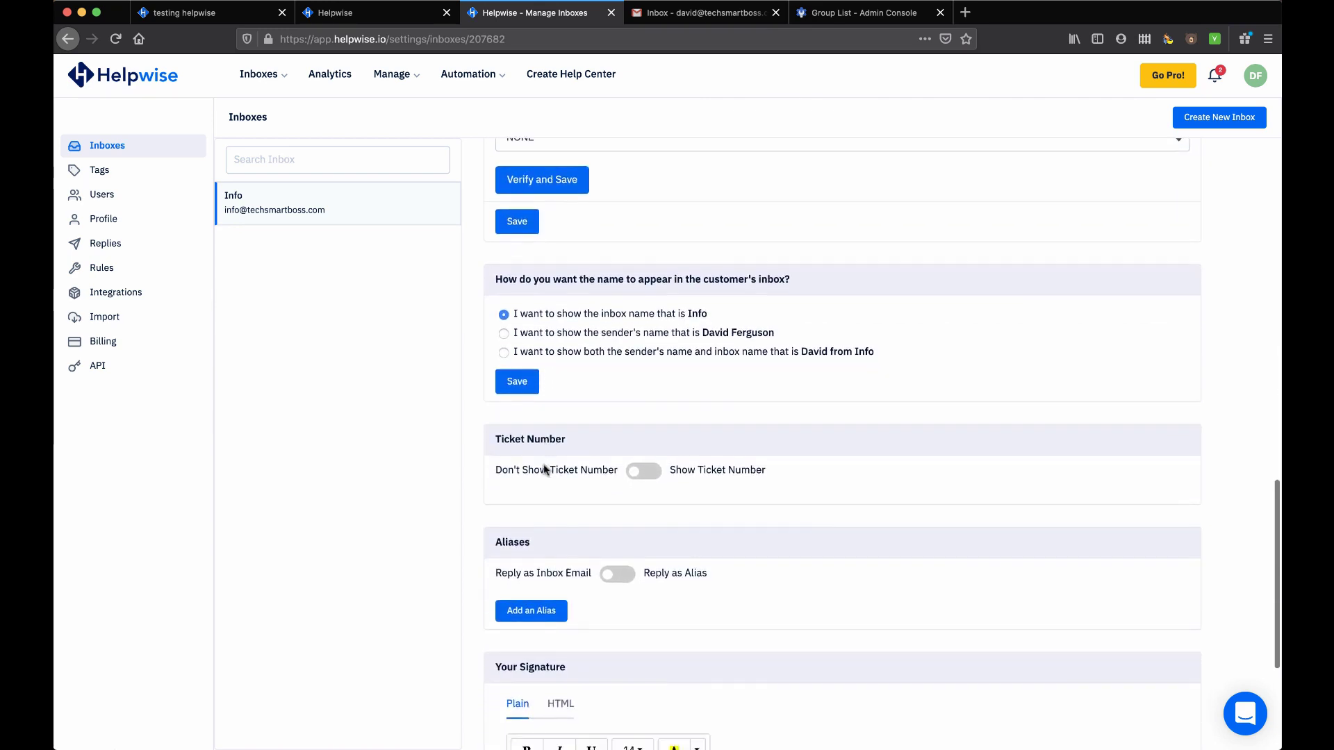
scroll(541, 320, "down", 1)
scroll(541, 319, "down", 3)
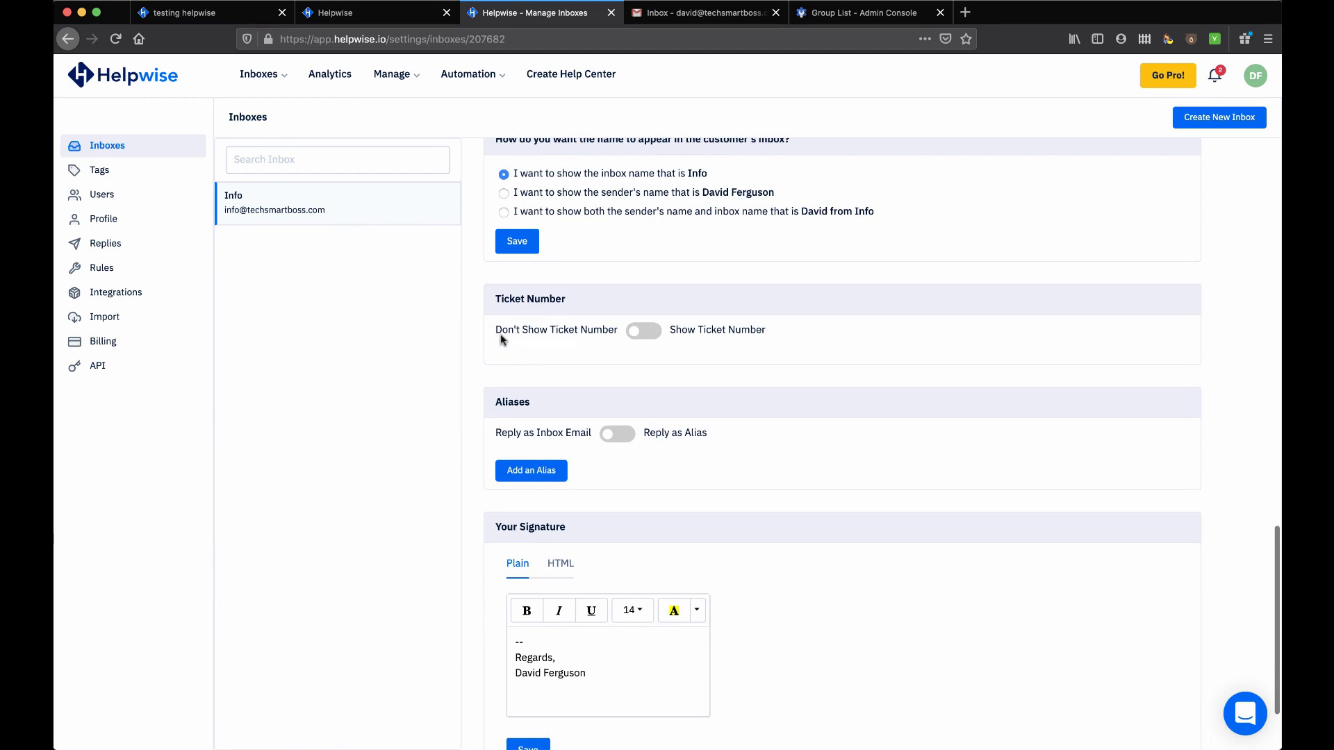
left_click_drag(501, 335, 628, 351)
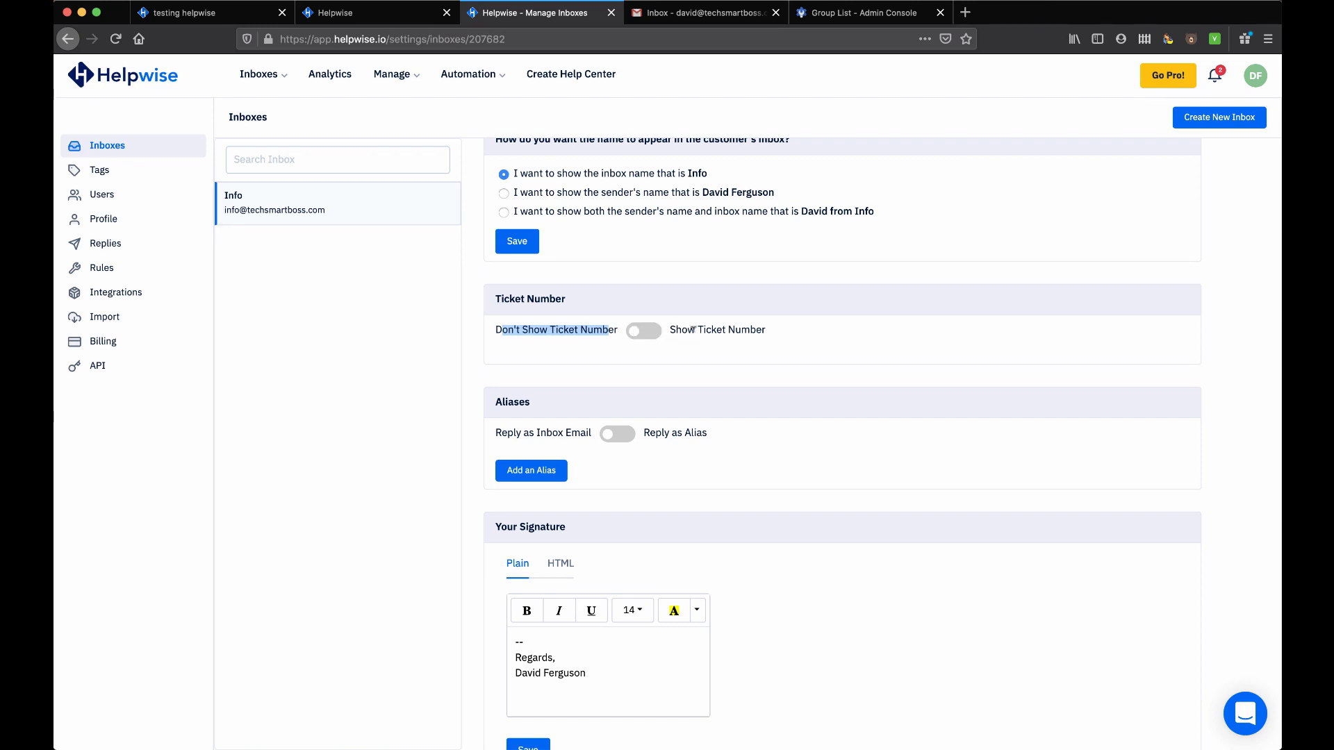
left_click_drag(681, 330, 741, 331)
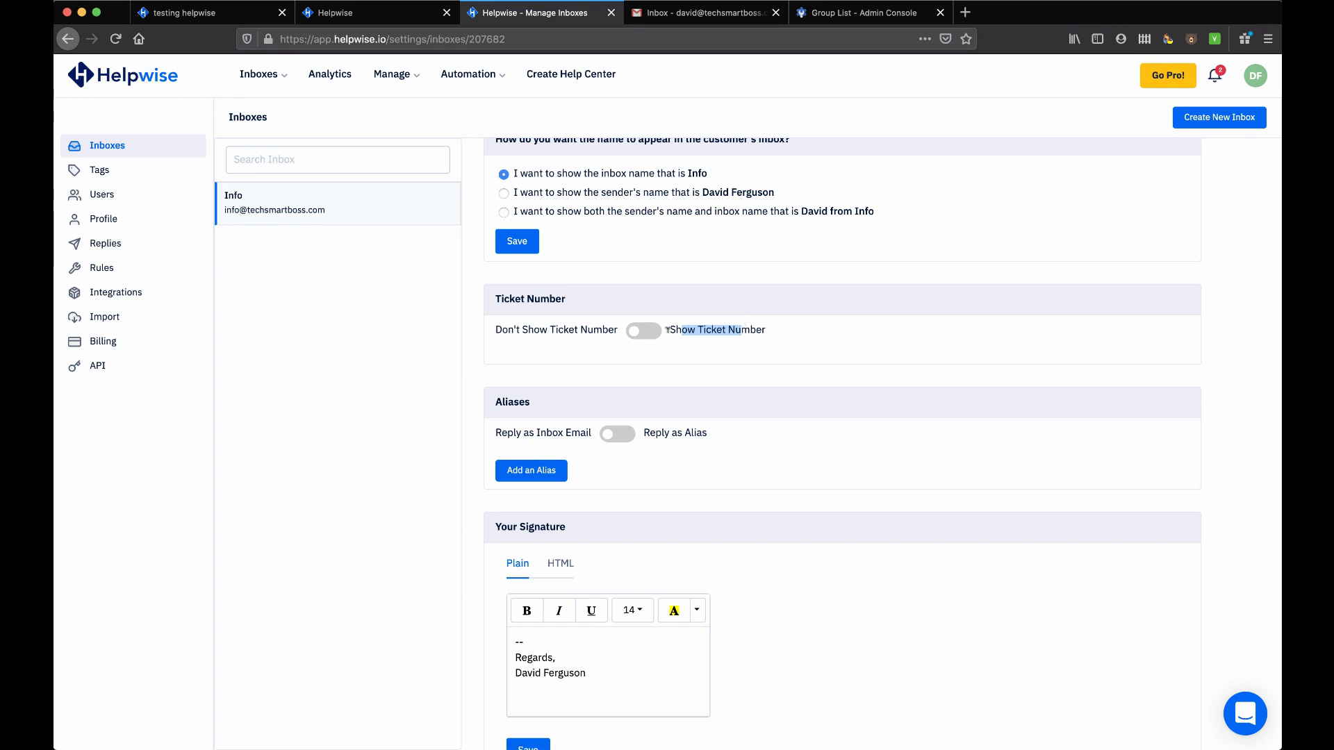
Switch the Ticket Number toggle on, off, then back on so ticket numbers show
left_click(654, 337)
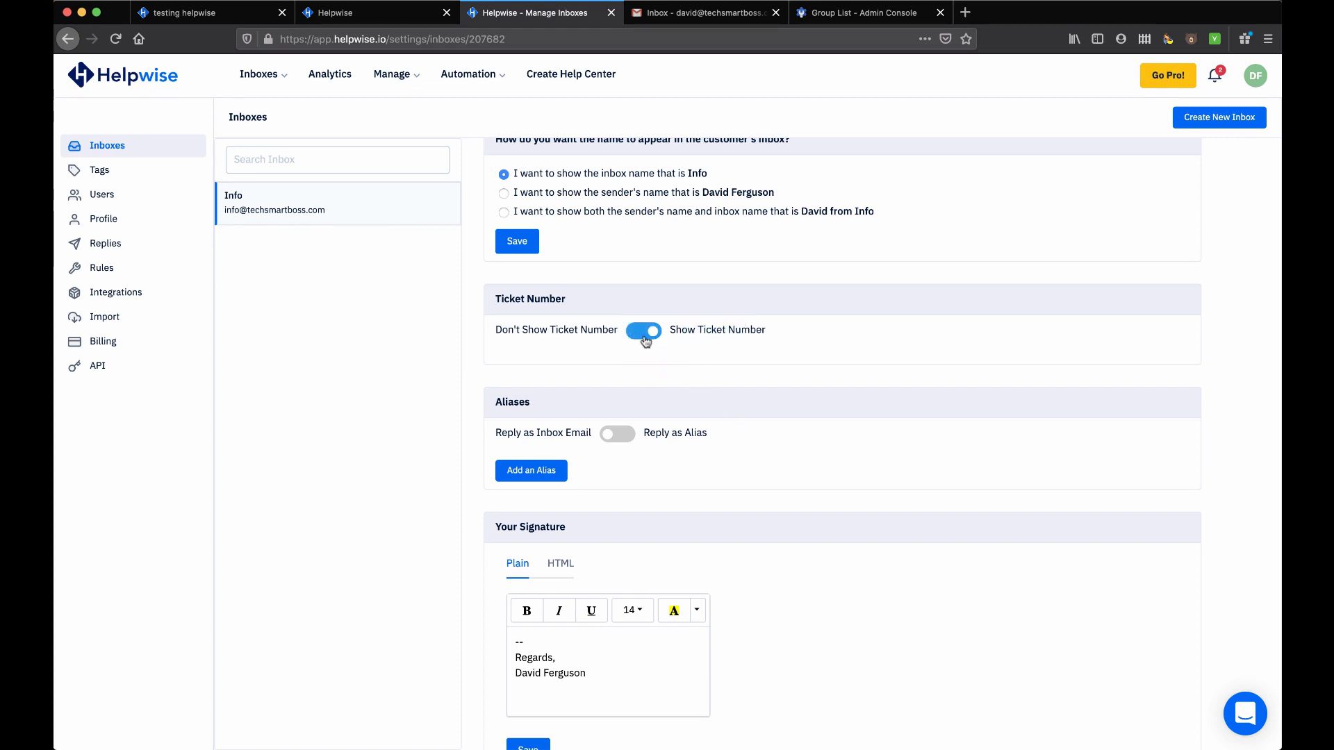
left_click(648, 340)
left_click(657, 344)
Turn alias replying on and off, then view the signature's HTML source and return to Plain
left_click(616, 437)
left_click(613, 438)
scroll(613, 439, "down", 3)
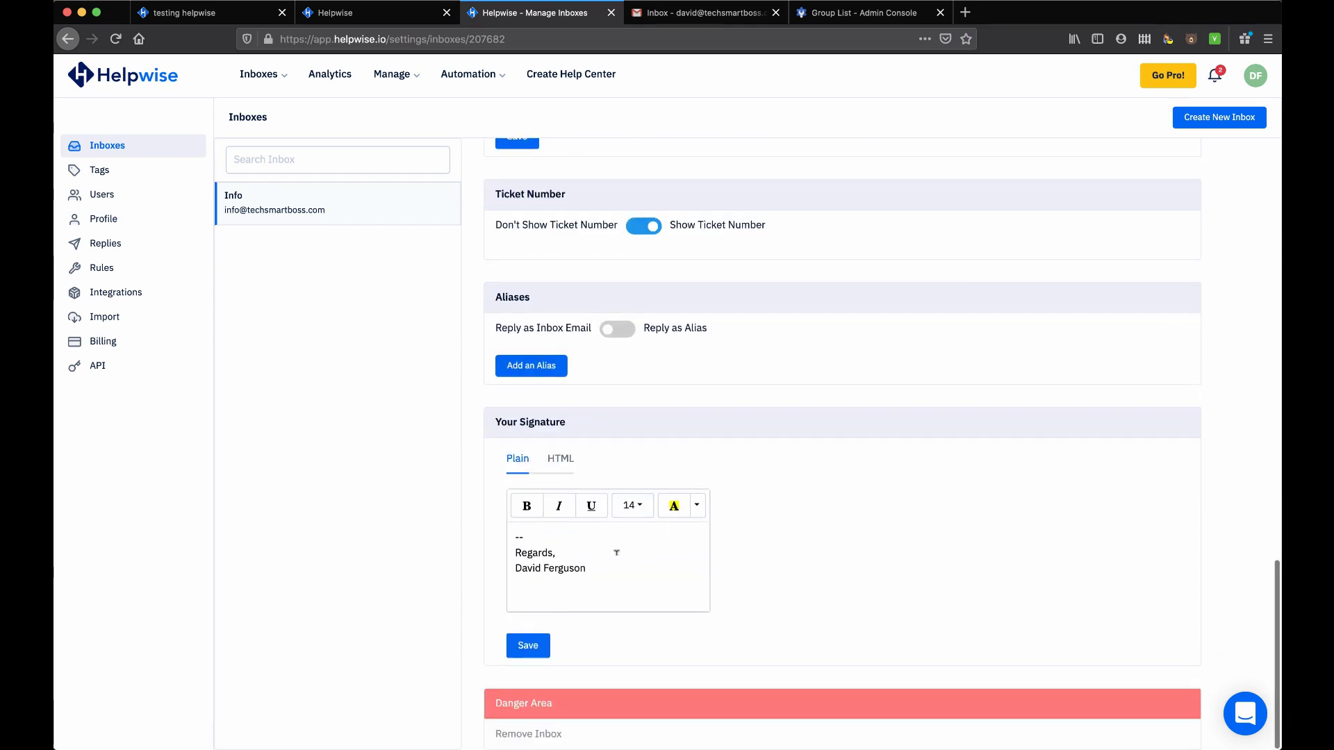
left_click(560, 461)
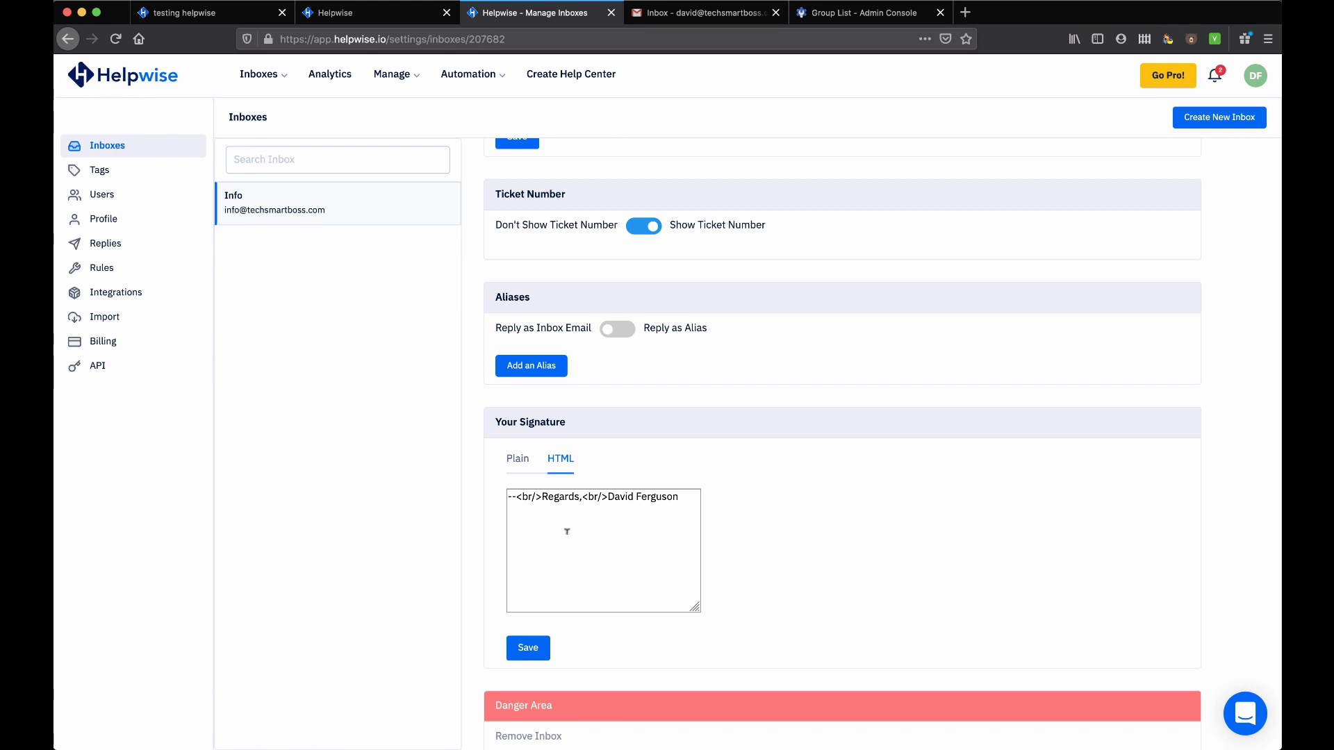
left_click(518, 459)
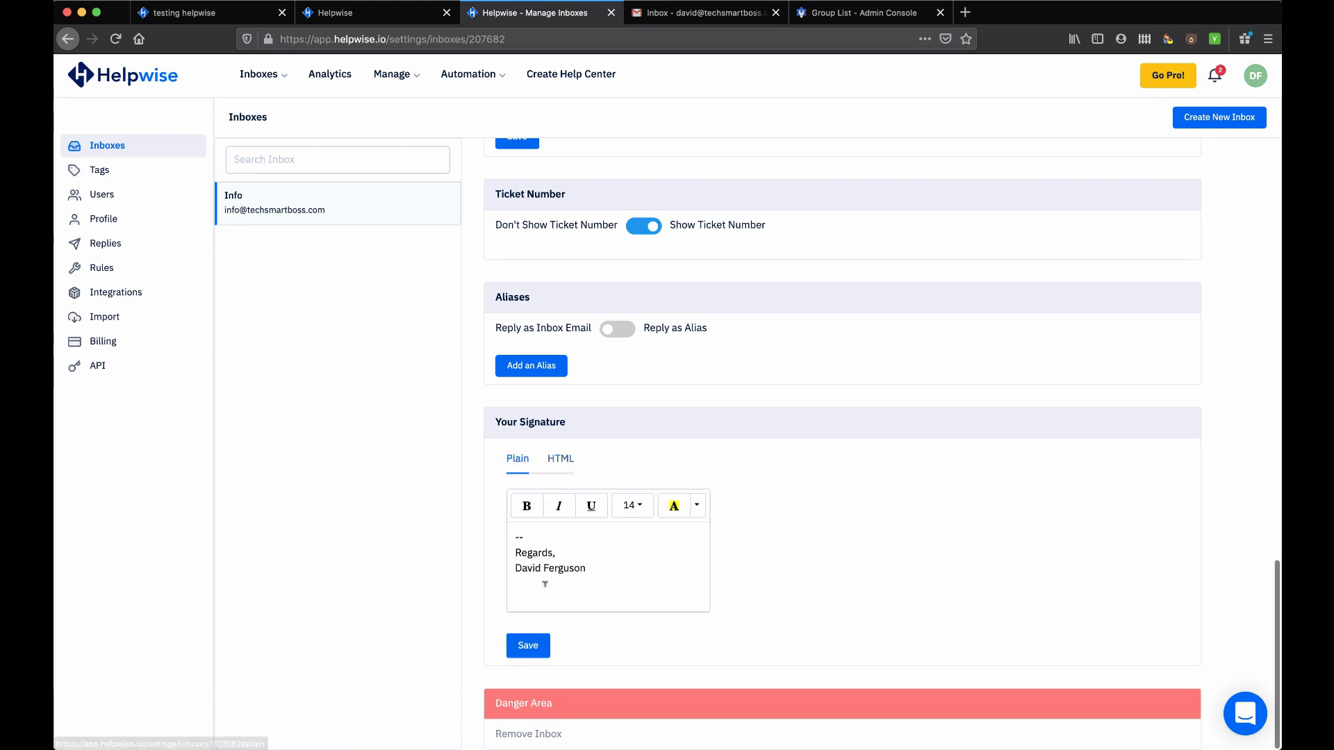
Scroll back up and pick Info from the Inboxes dropdown to open its mailbox
scroll(530, 399, "up", 5)
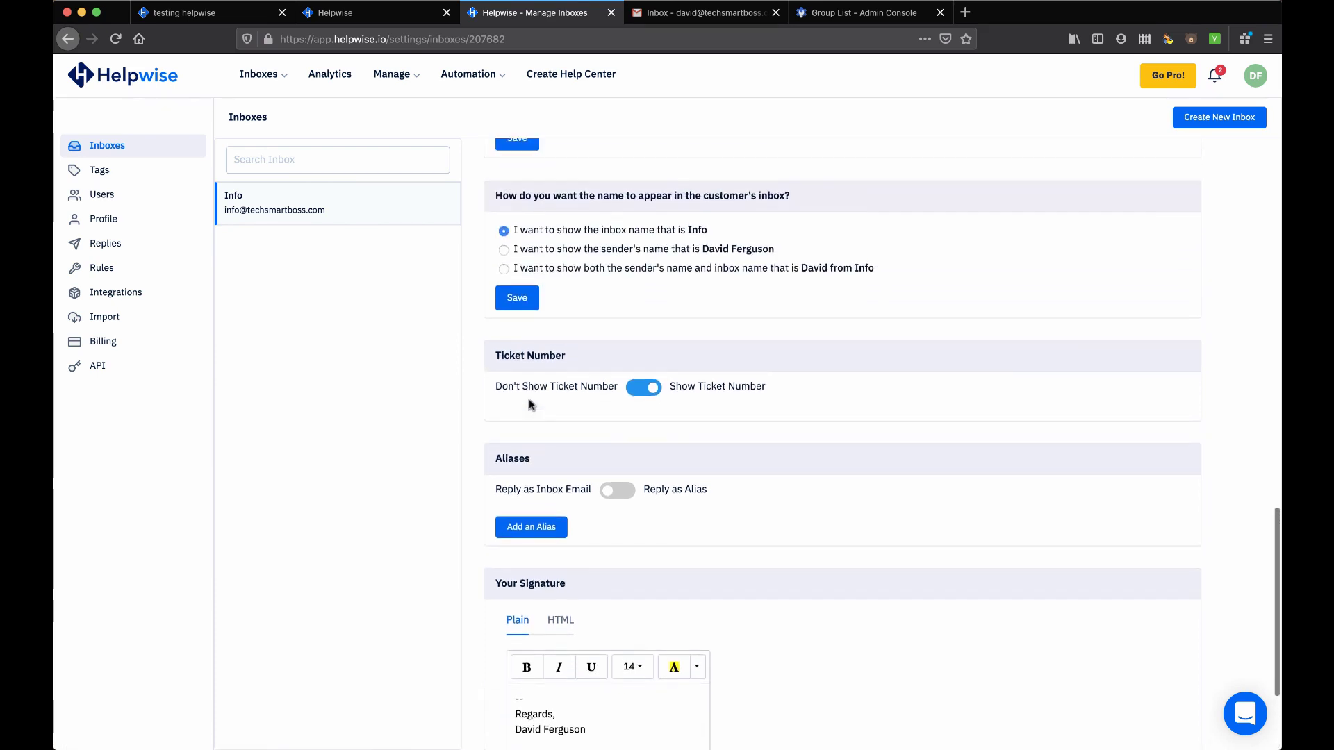
scroll(530, 405, "up", 5)
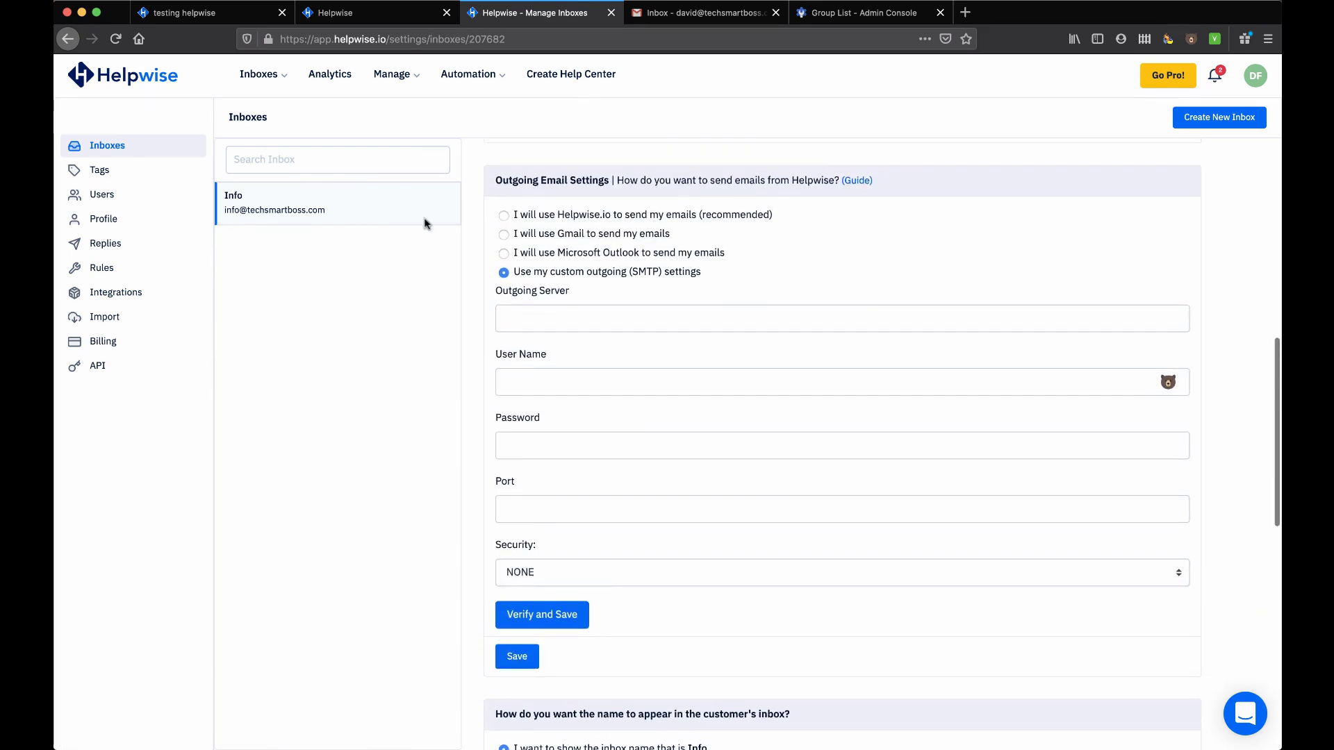
left_click(261, 75)
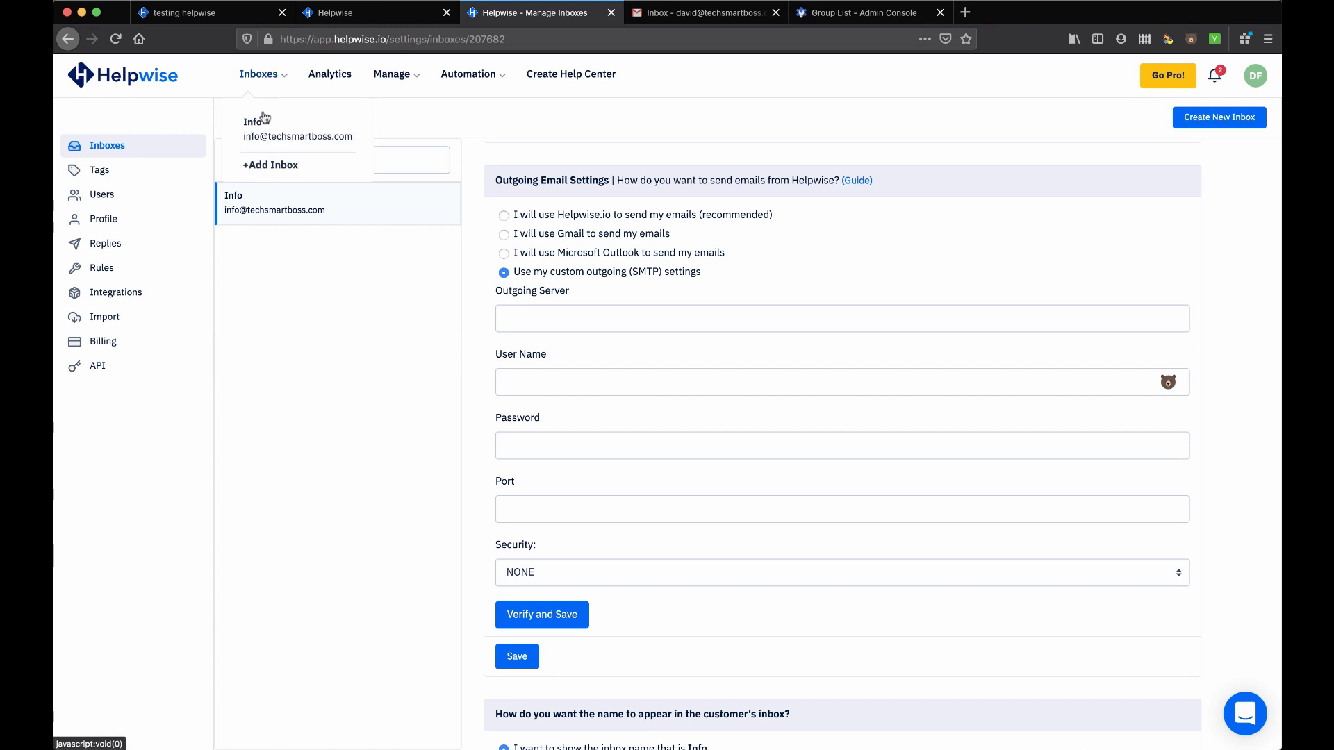
left_click(262, 127)
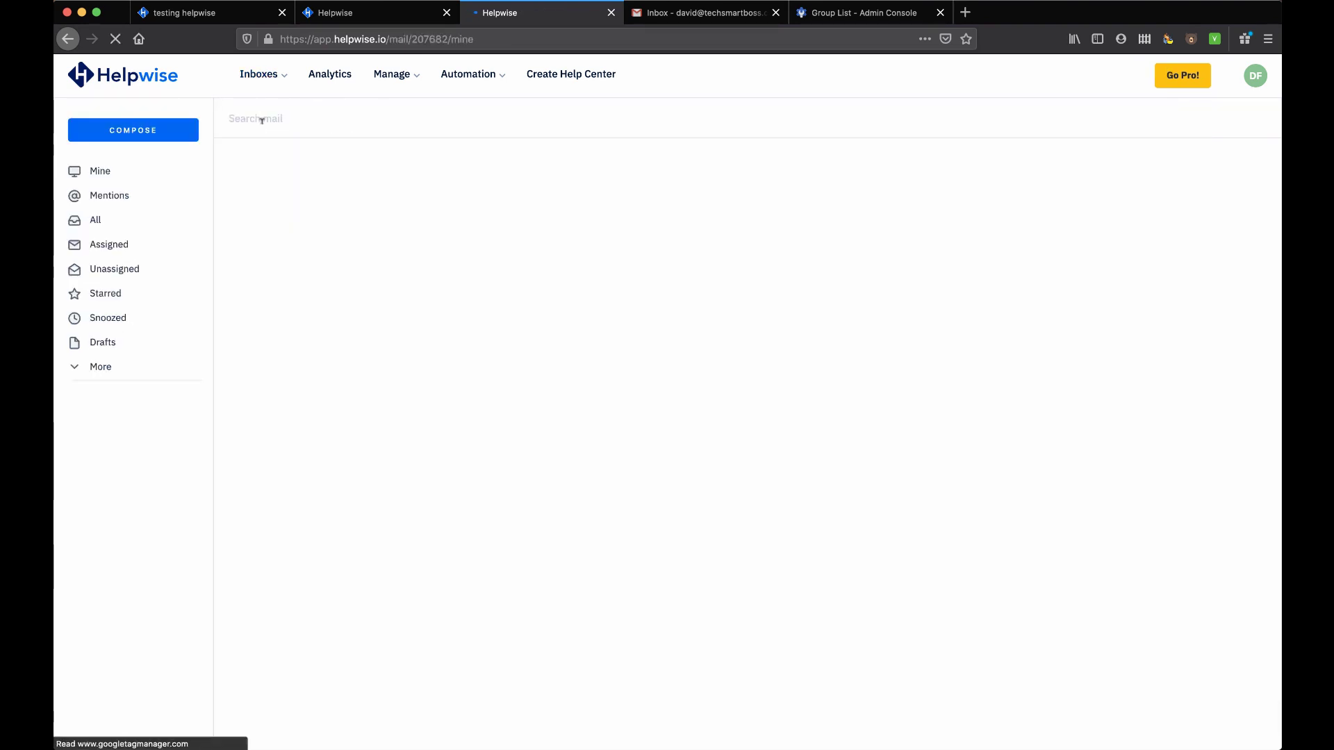